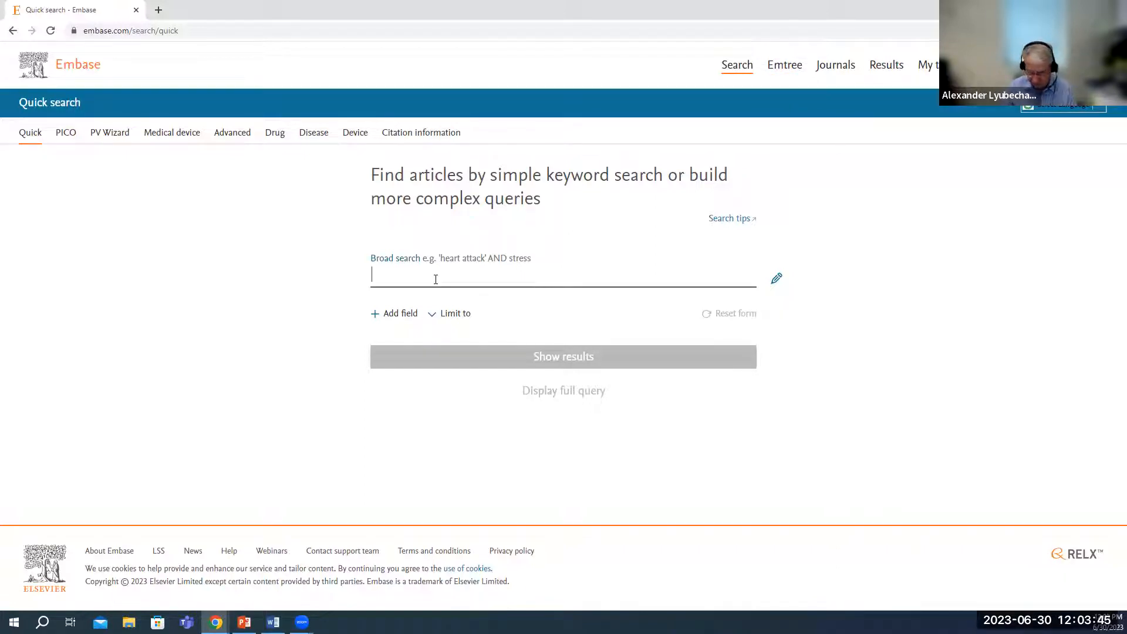
Build a broad search for the suggested term 'diabetes mellitus' combined with AND with a second broad search for 'heart infarction'.
{"action": "type", "text": "di"}
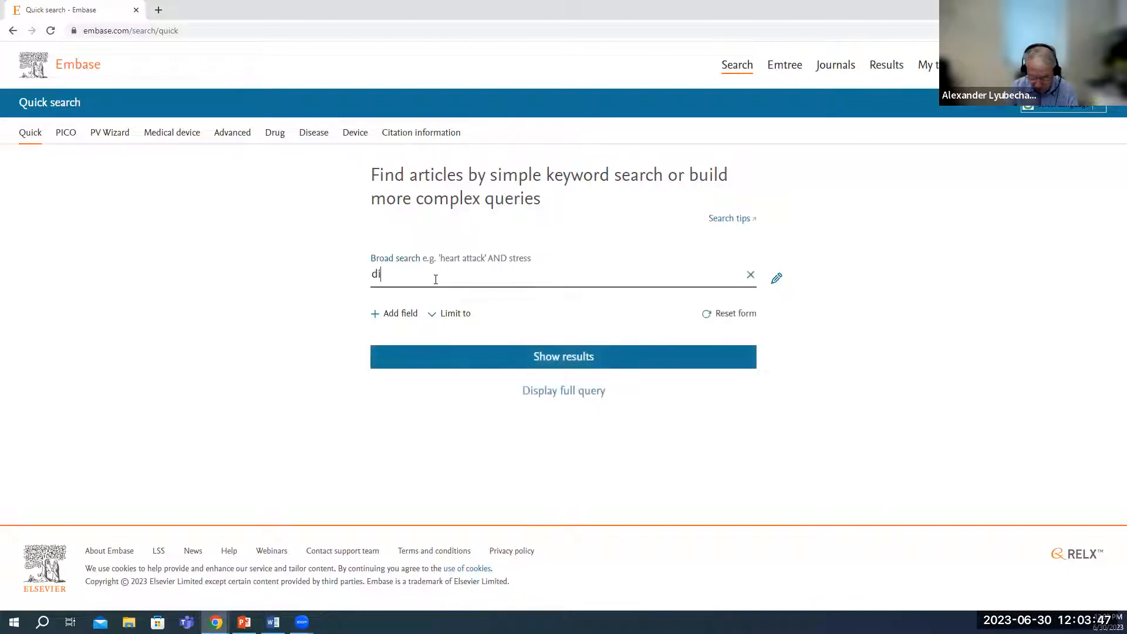
{"action": "type", "text": "abetes"}
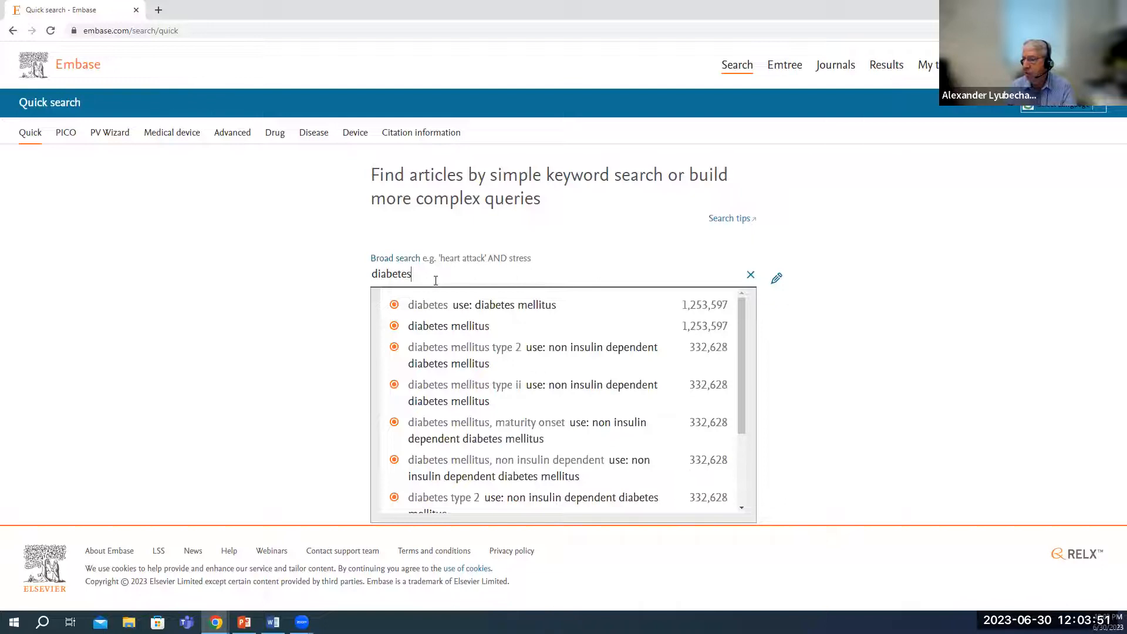
{"action": "left_click", "coordinate": [432, 327]}
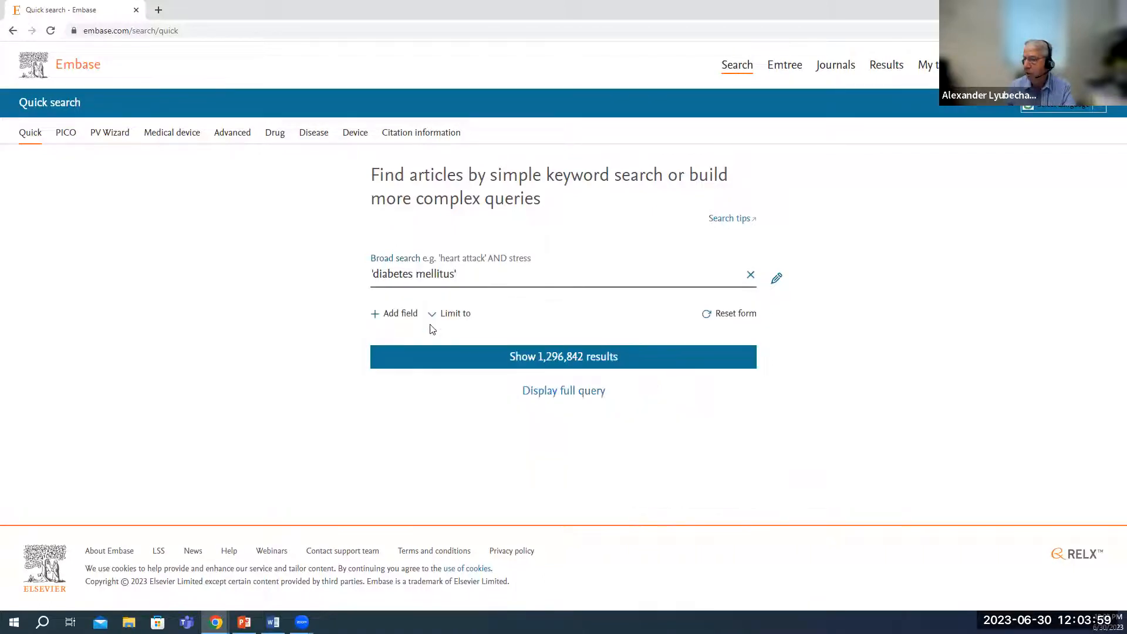
{"action": "left_click", "coordinate": [376, 321]}
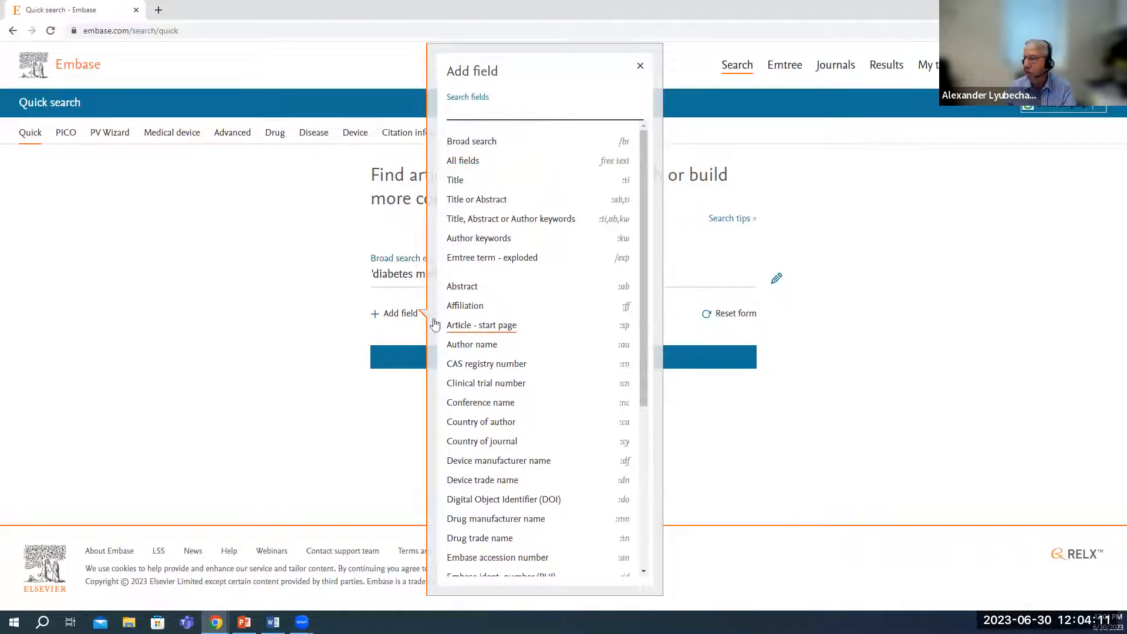
{"action": "left_click", "coordinate": [472, 144]}
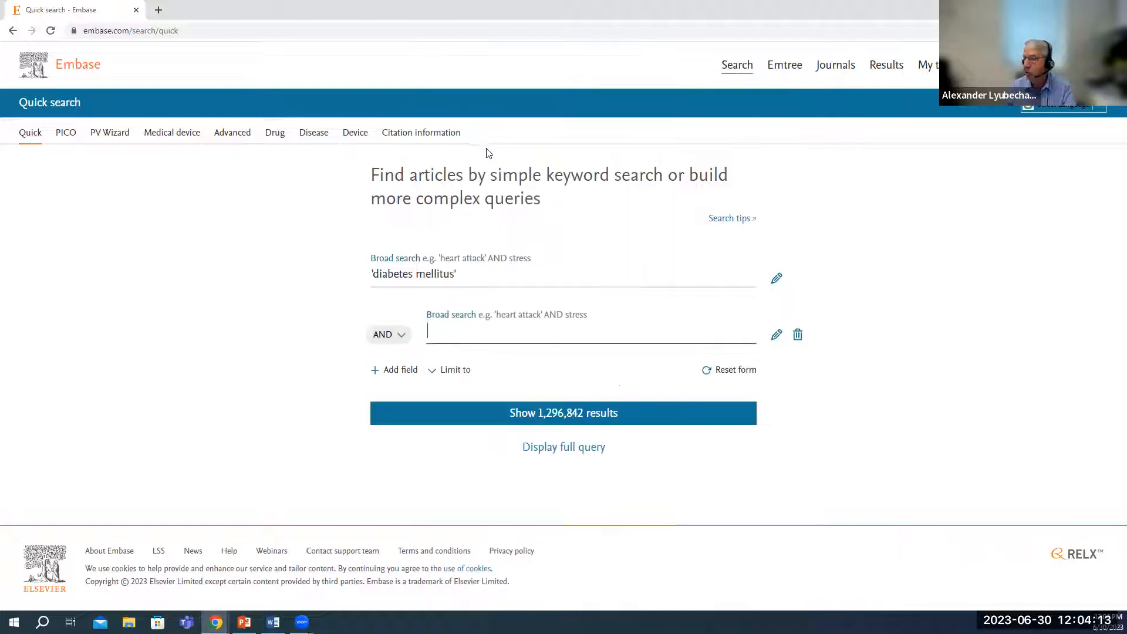
{"action": "type", "text": "heart att"}
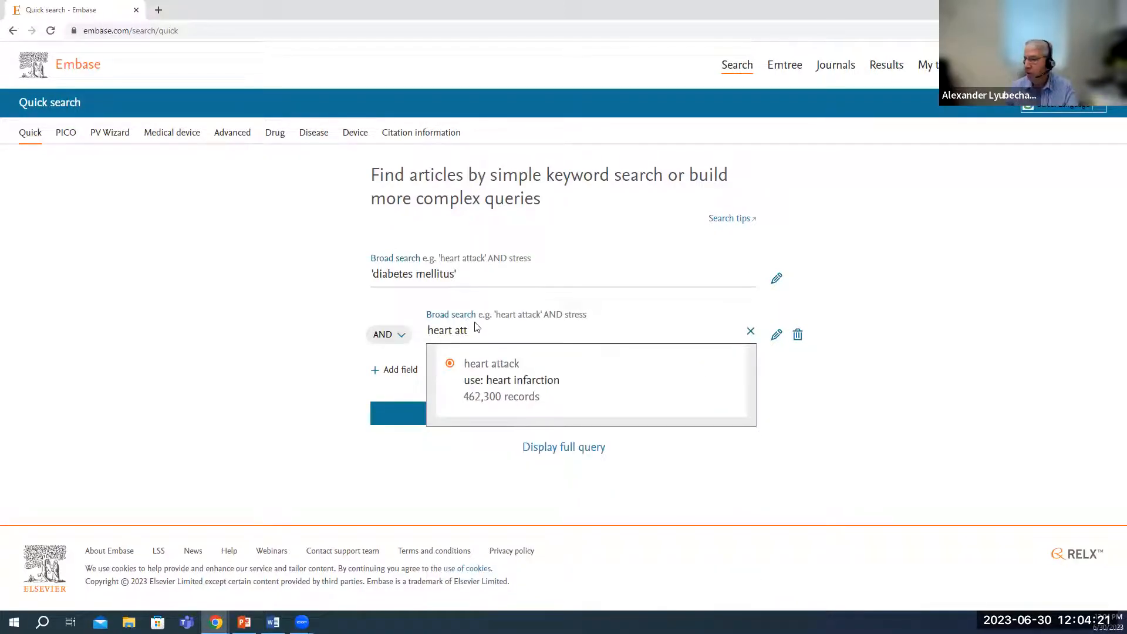
{"action": "left_click", "coordinate": [473, 384]}
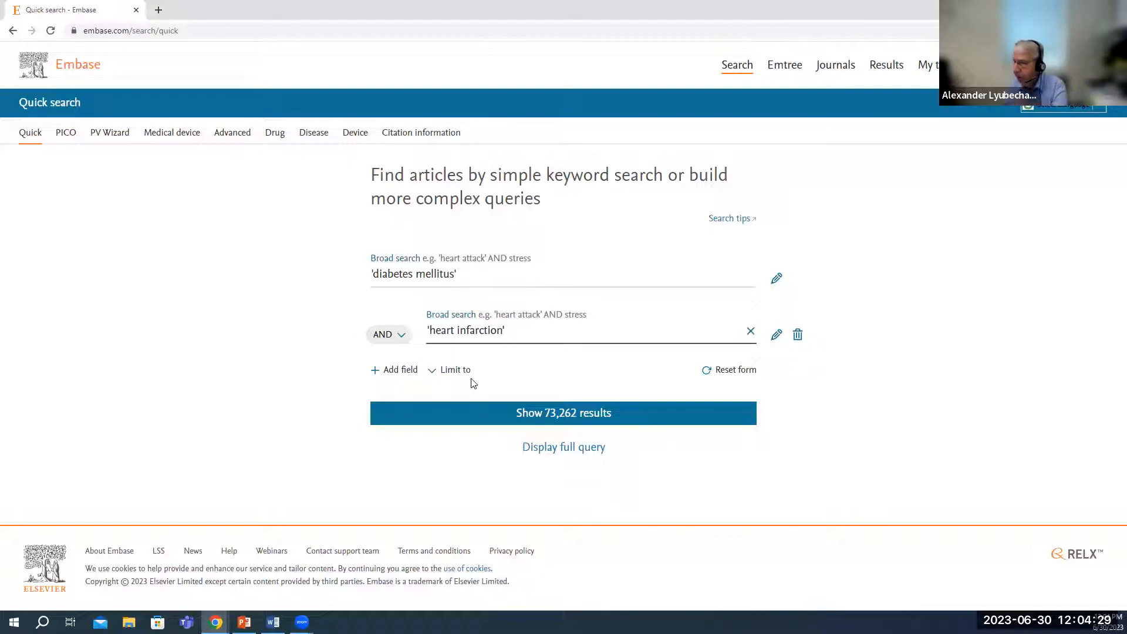
Add a Country of journal field to the query and fill it with "United Kingdom" in quotation marks.
{"action": "left_click", "coordinate": [387, 377]}
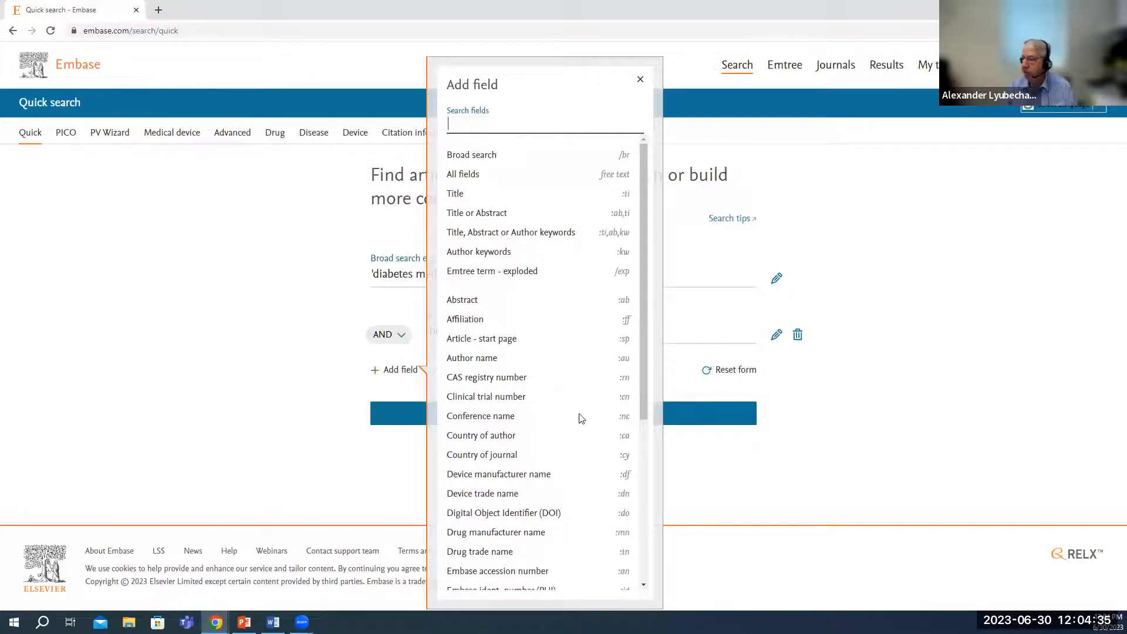
{"action": "left_click", "coordinate": [504, 460]}
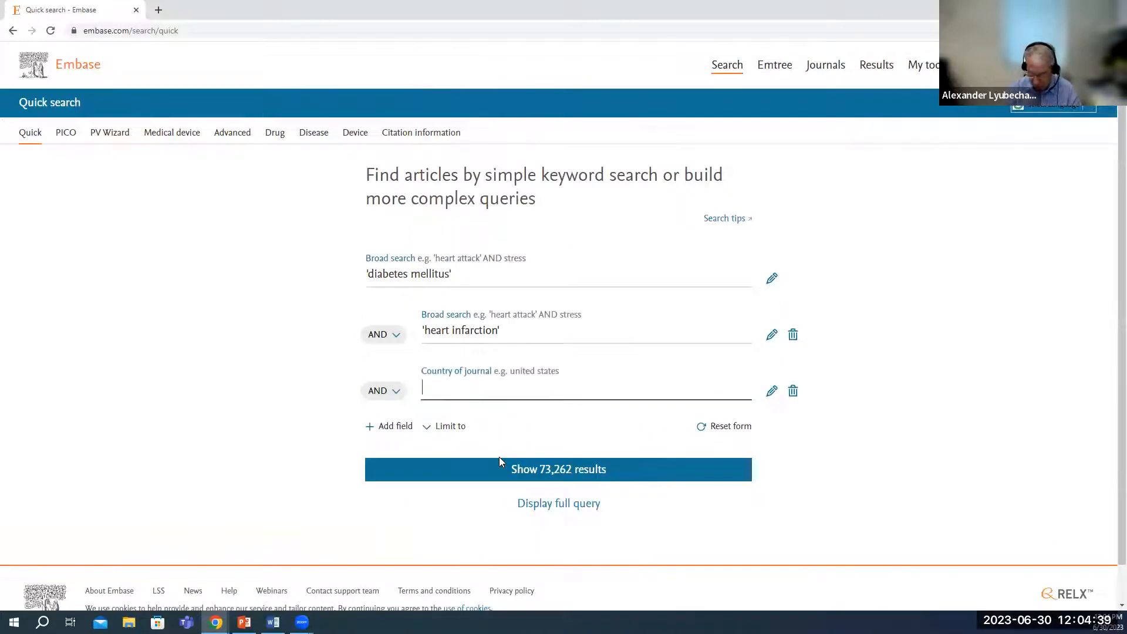
{"action": "type", "text": "\"United"}
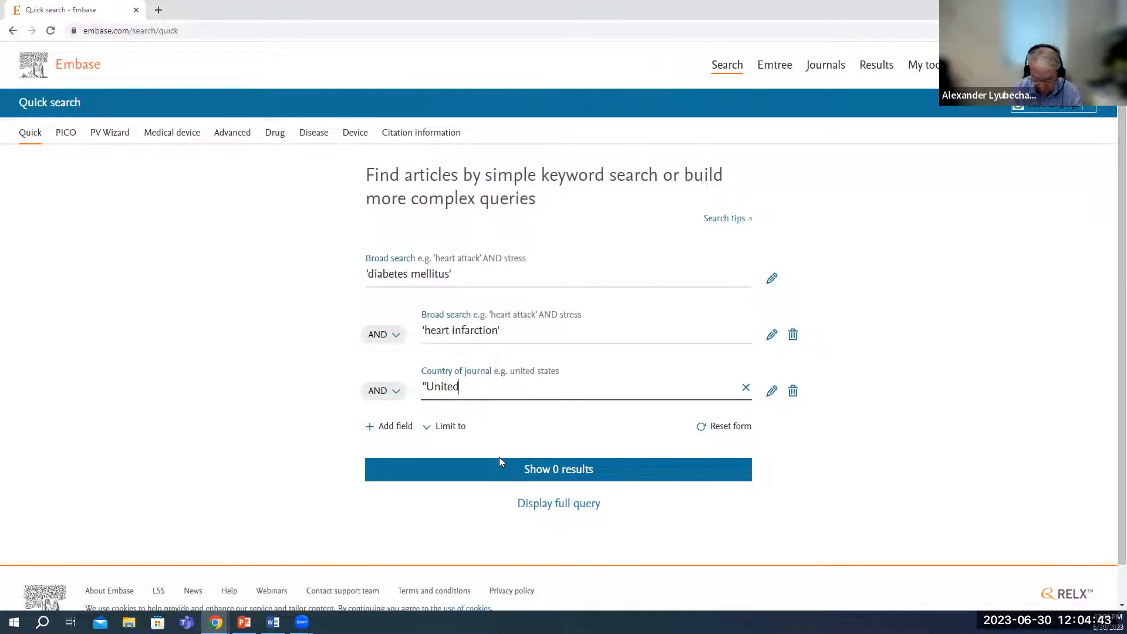
{"action": "type", "text": " Kingdom"}
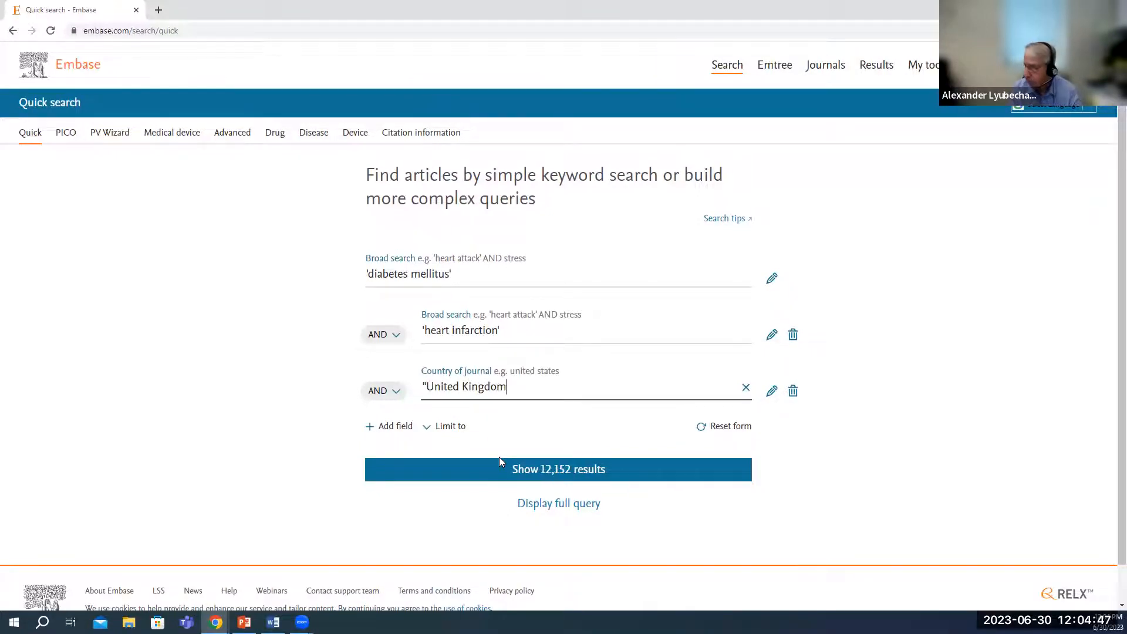
{"action": "type", "text": "\""}
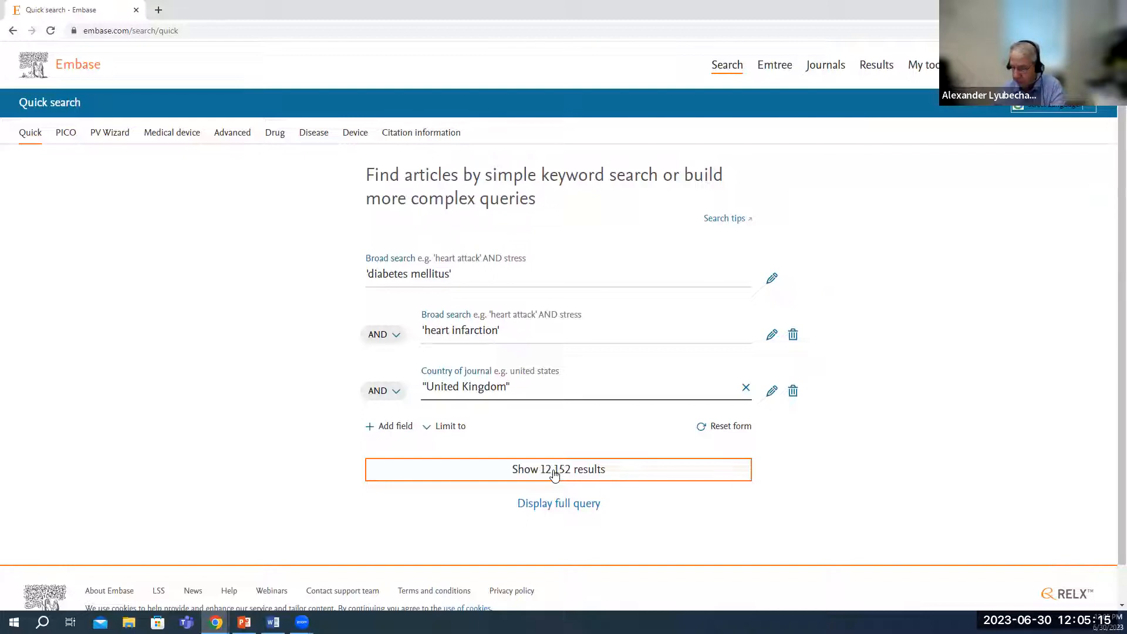
Limit the search to publication years 2020 to 2023 and to Meta Analysis under Evidence Based Medicine.
{"action": "left_click", "coordinate": [431, 430]}
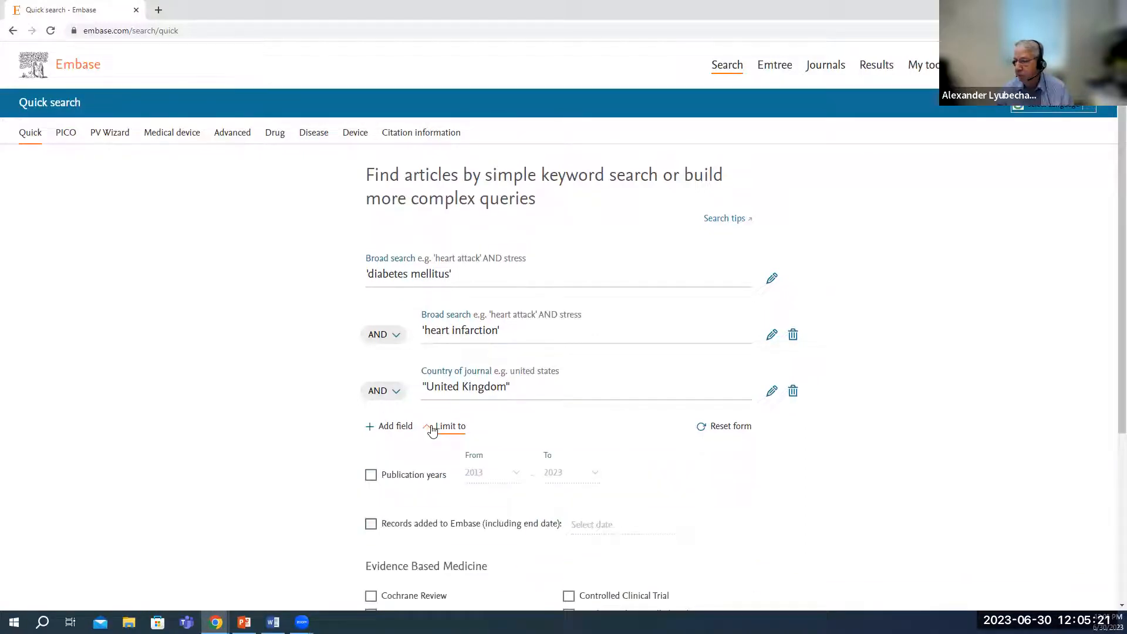
{"action": "left_click", "coordinate": [369, 479]}
{"action": "left_click", "coordinate": [515, 473]}
{"action": "left_click", "coordinate": [491, 477]}
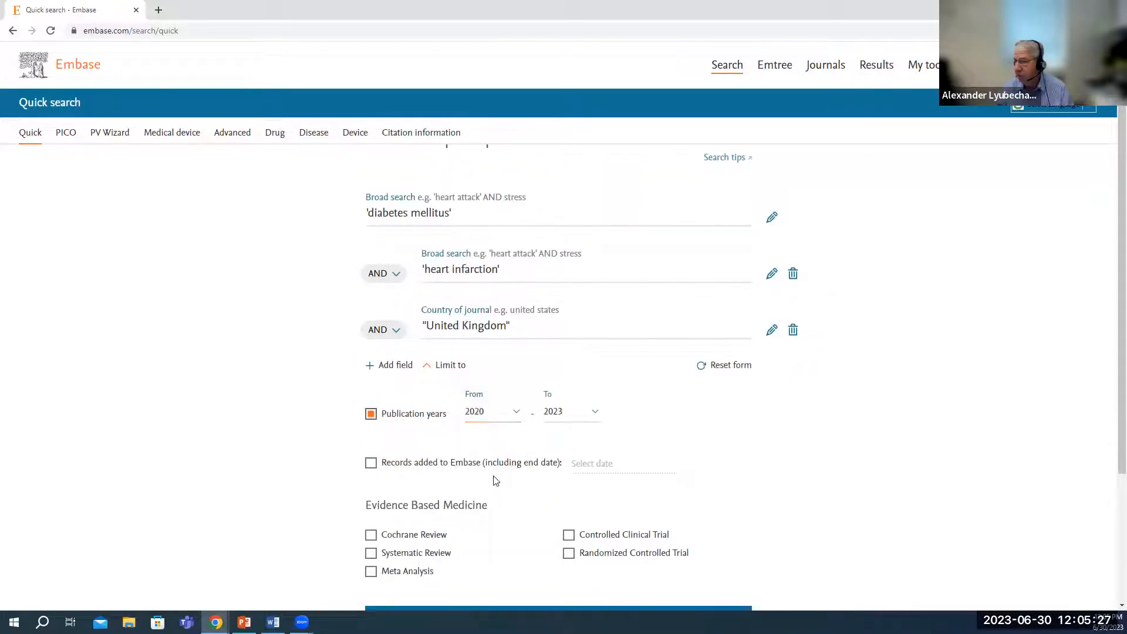
{"action": "scroll", "coordinate": [672, 496], "scroll_direction": "down", "scroll_amount": 2}
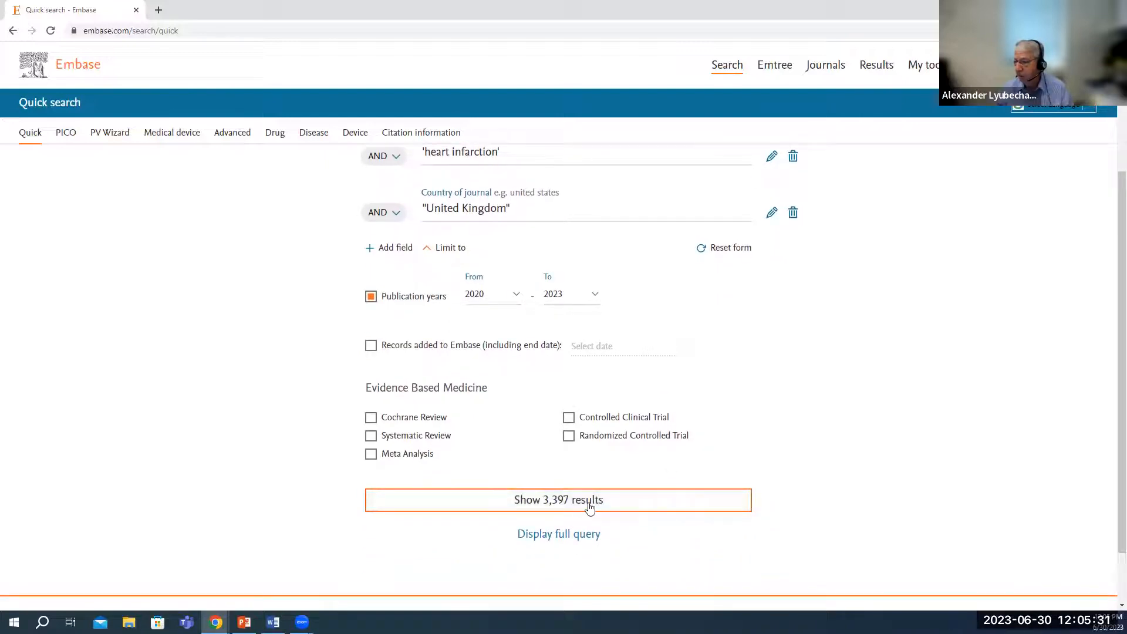
{"action": "left_click", "coordinate": [367, 457]}
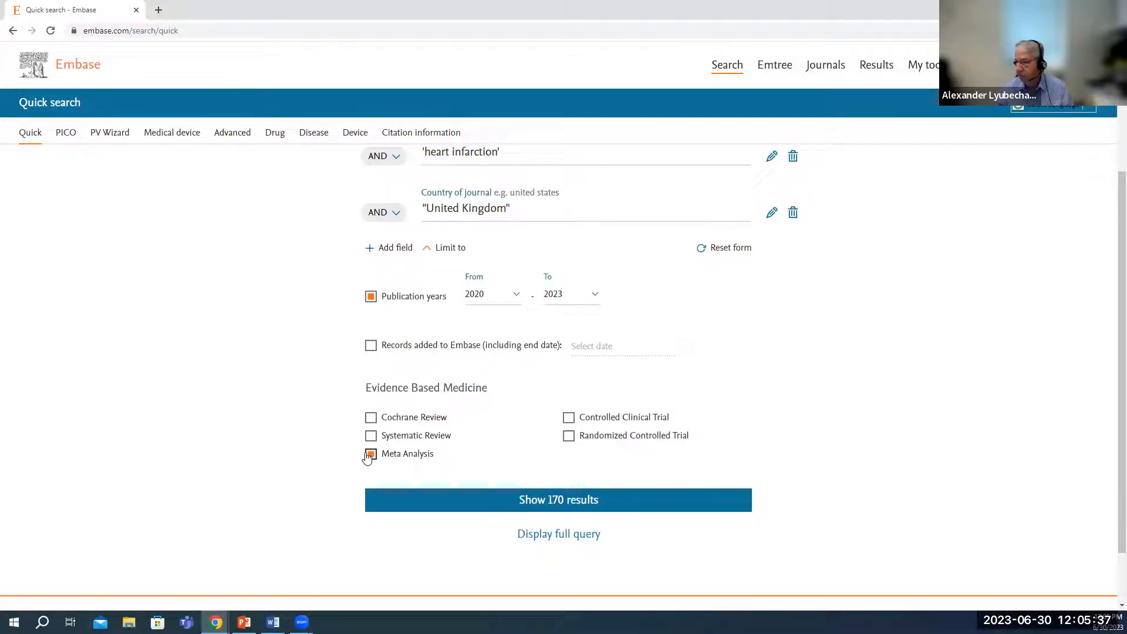
Check the full query syntax, close it and run the search to show its results.
{"action": "left_click", "coordinate": [556, 541]}
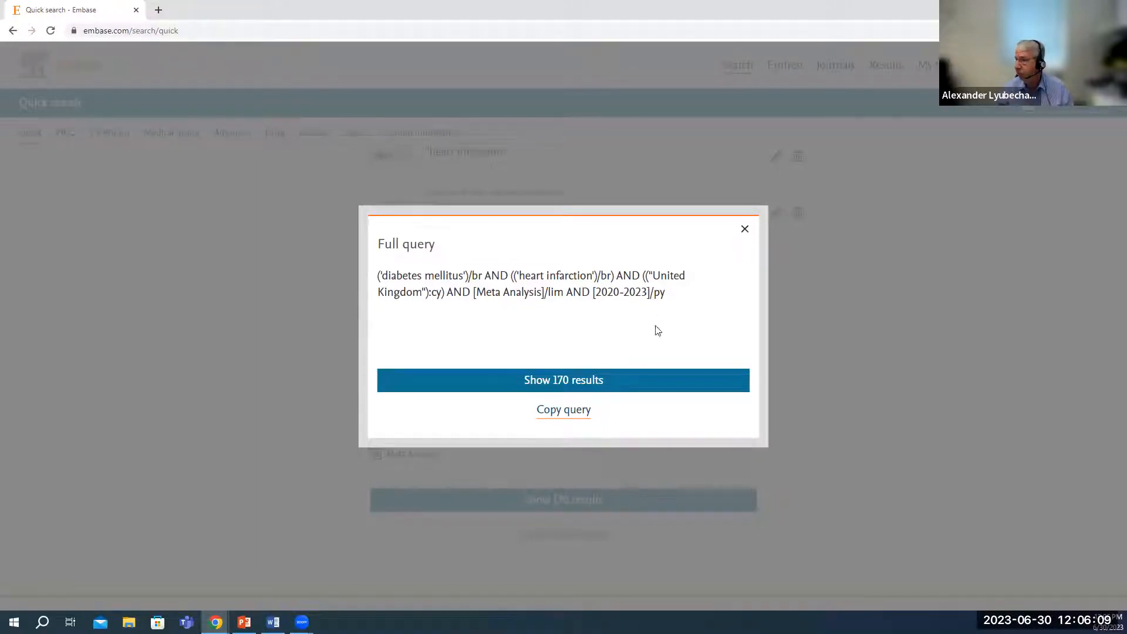
{"action": "left_click", "coordinate": [744, 232]}
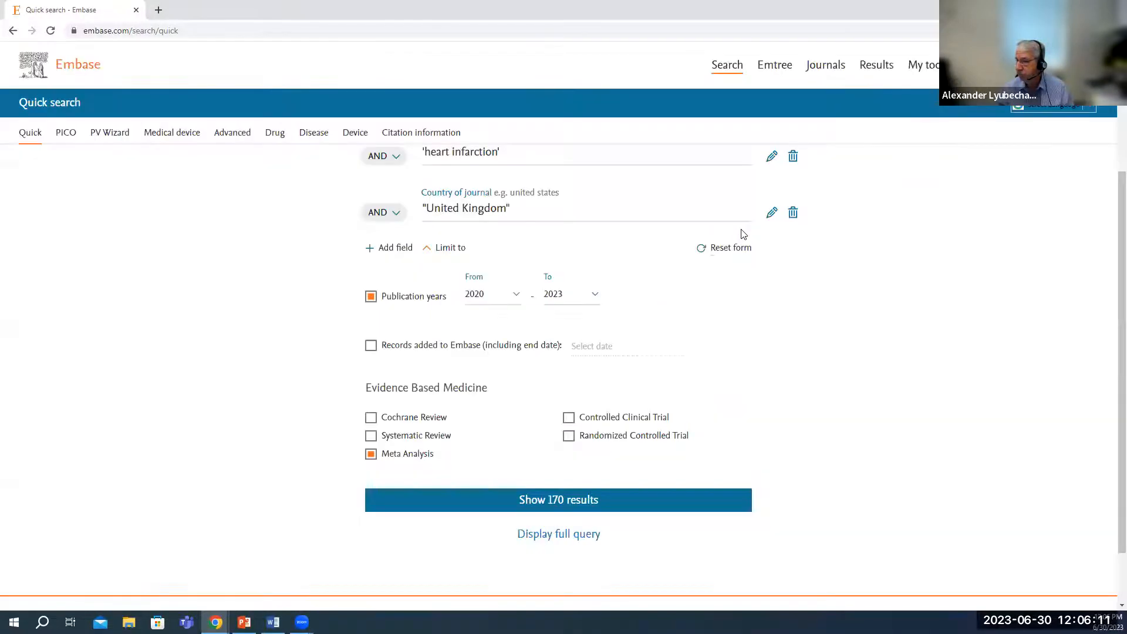
{"action": "left_click", "coordinate": [534, 501]}
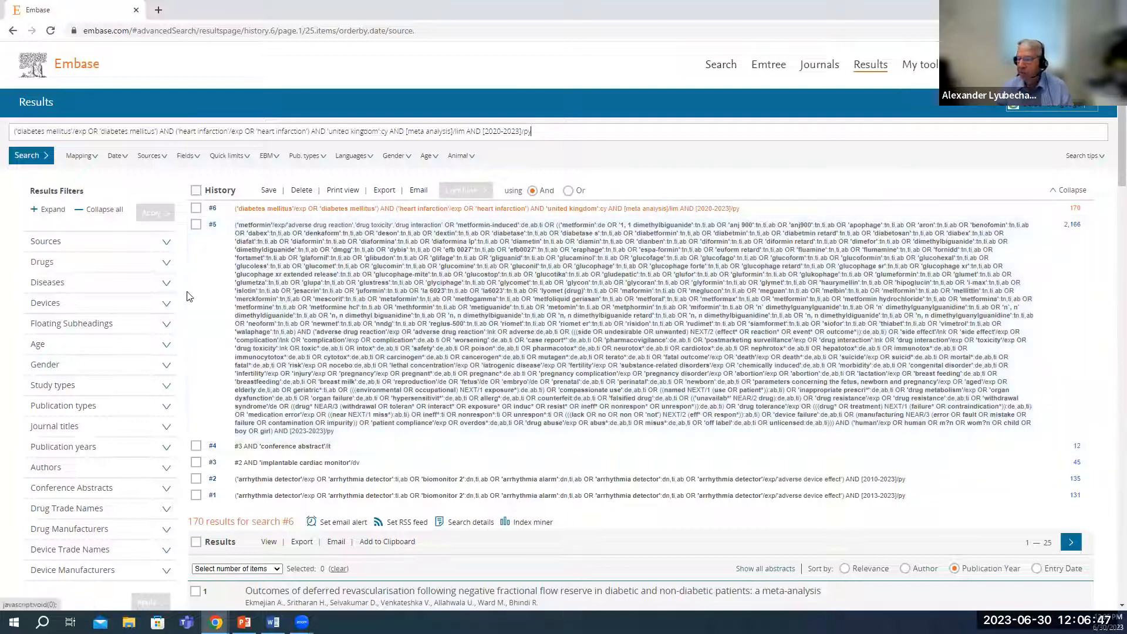
Show the abstracts of all results and look through the first records below the search history.
{"action": "scroll", "coordinate": [186, 296], "scroll_direction": "down", "scroll_amount": 3}
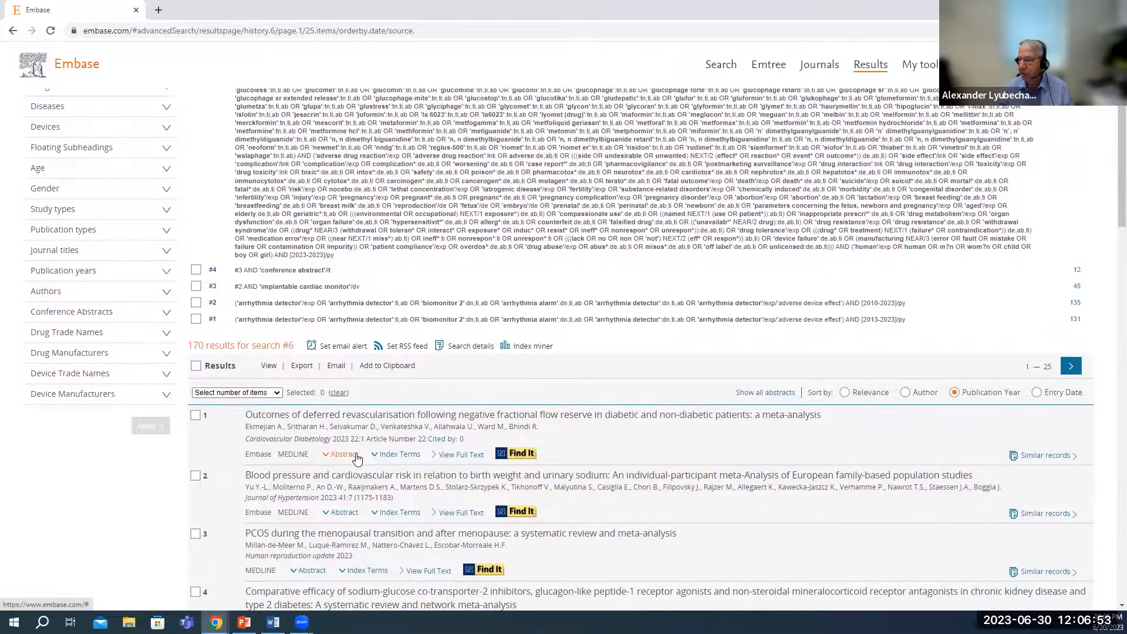
{"action": "scroll", "coordinate": [357, 457], "scroll_direction": "up", "scroll_amount": 3}
{"action": "scroll", "coordinate": [355, 455], "scroll_direction": "down", "scroll_amount": 1}
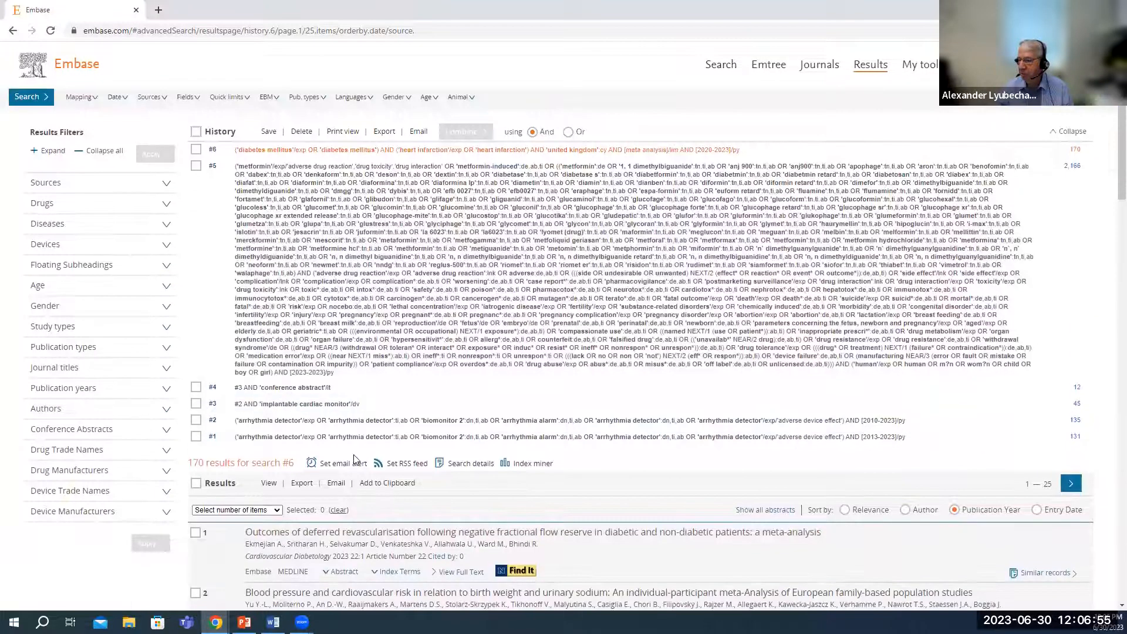
{"action": "scroll", "coordinate": [356, 460], "scroll_direction": "down", "scroll_amount": 2}
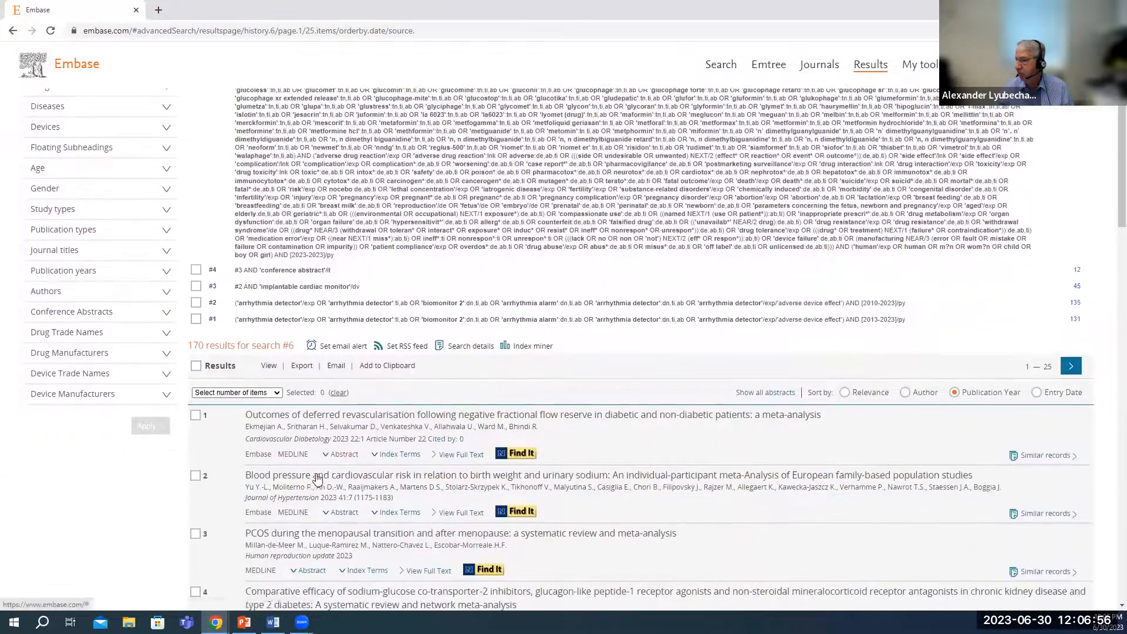
{"action": "left_click", "coordinate": [779, 393]}
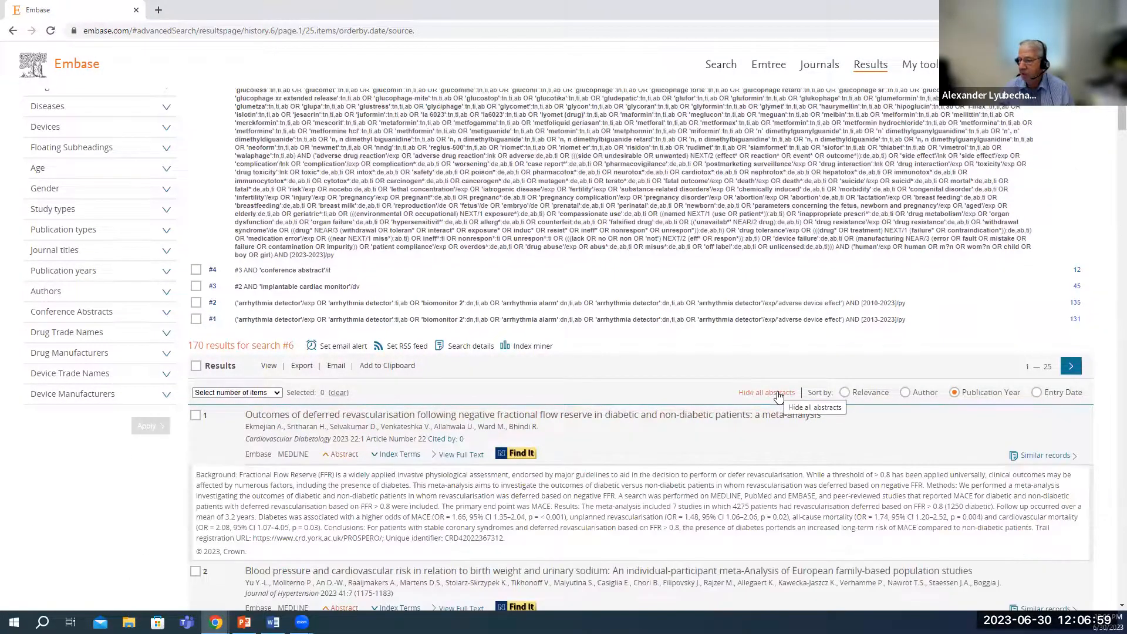
{"action": "scroll", "coordinate": [776, 392], "scroll_direction": "down", "scroll_amount": 1}
{"action": "scroll", "coordinate": [776, 392], "scroll_direction": "down", "scroll_amount": 1}
{"action": "scroll", "coordinate": [776, 394], "scroll_direction": "up", "scroll_amount": 2}
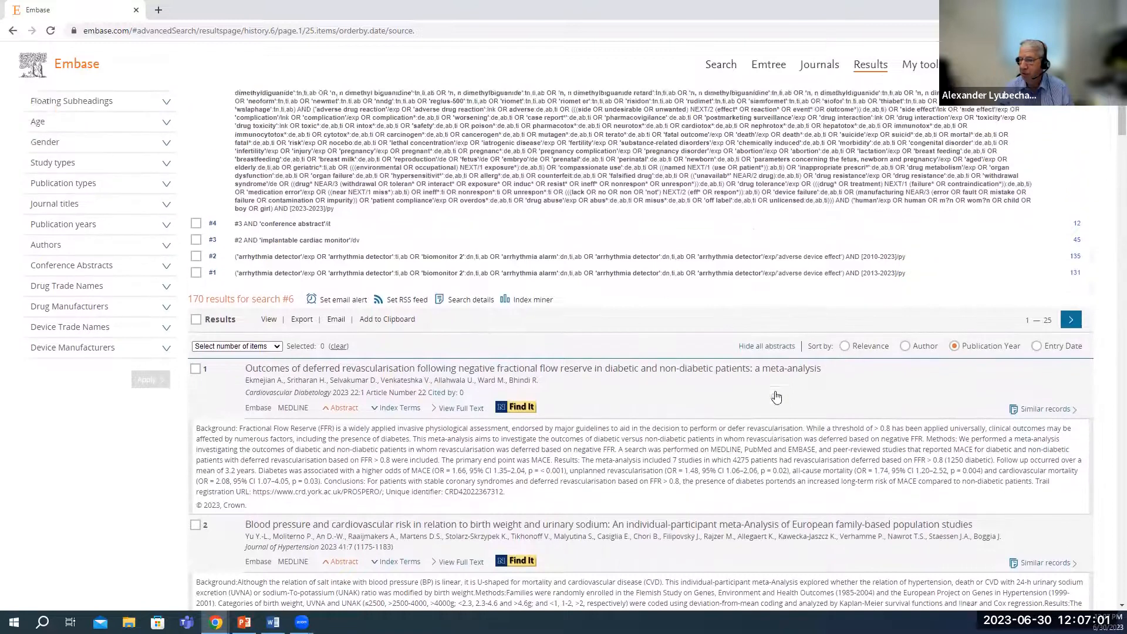
{"action": "scroll", "coordinate": [692, 399], "scroll_direction": "up", "scroll_amount": 3}
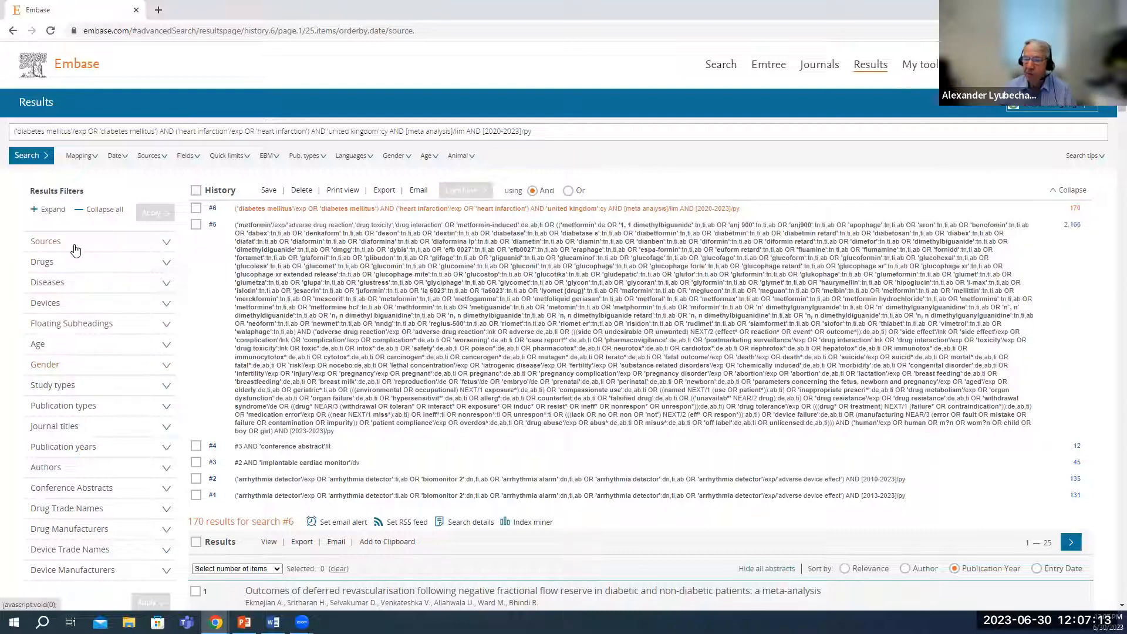
Examine the results filters for Sources, Study types and Publication types, collapsing the latter two after viewing.
{"action": "left_click", "coordinate": [127, 251]}
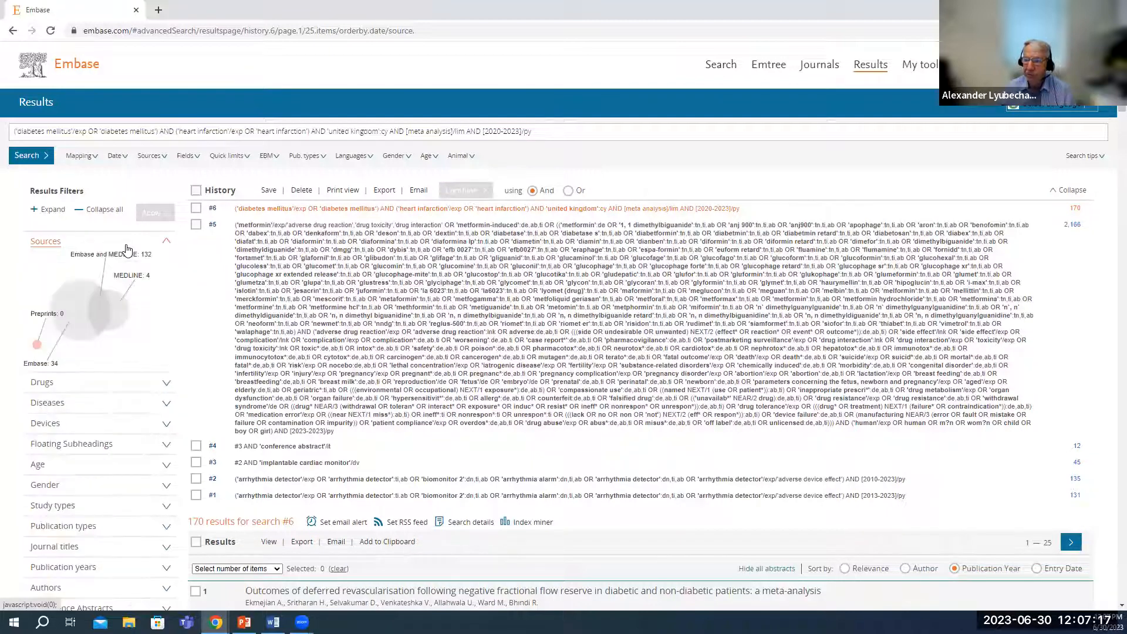
{"action": "left_click", "coordinate": [74, 299]}
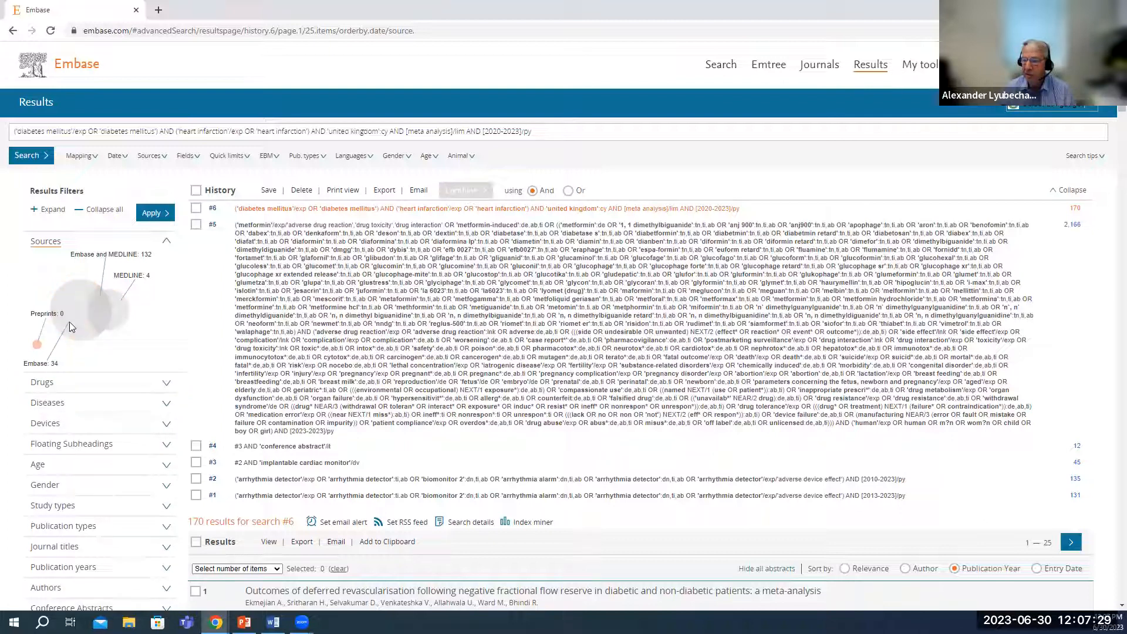
{"action": "scroll", "coordinate": [162, 367], "scroll_direction": "down", "scroll_amount": 1}
{"action": "scroll", "coordinate": [161, 366], "scroll_direction": "down", "scroll_amount": 1}
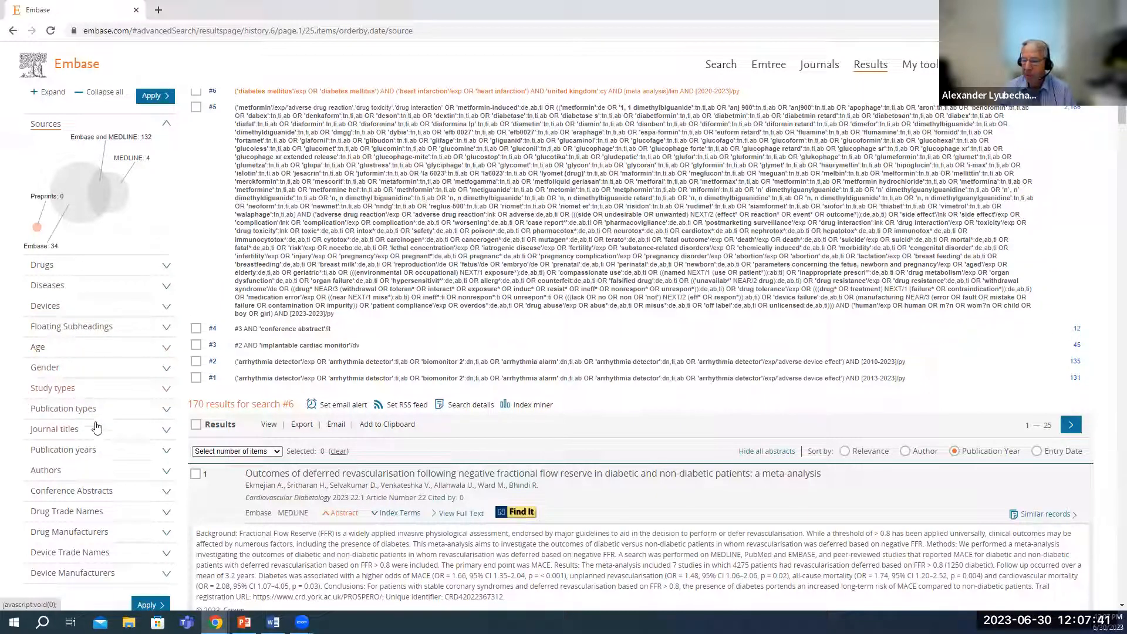
{"action": "left_click", "coordinate": [157, 393]}
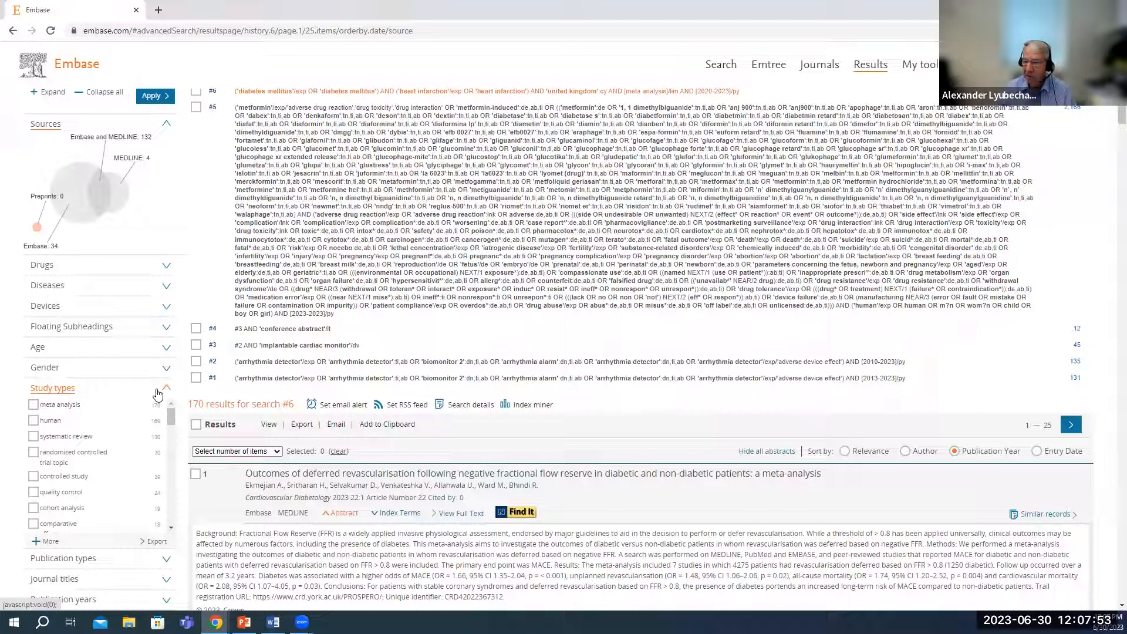
{"action": "left_click", "coordinate": [157, 394]}
{"action": "left_click", "coordinate": [161, 412]}
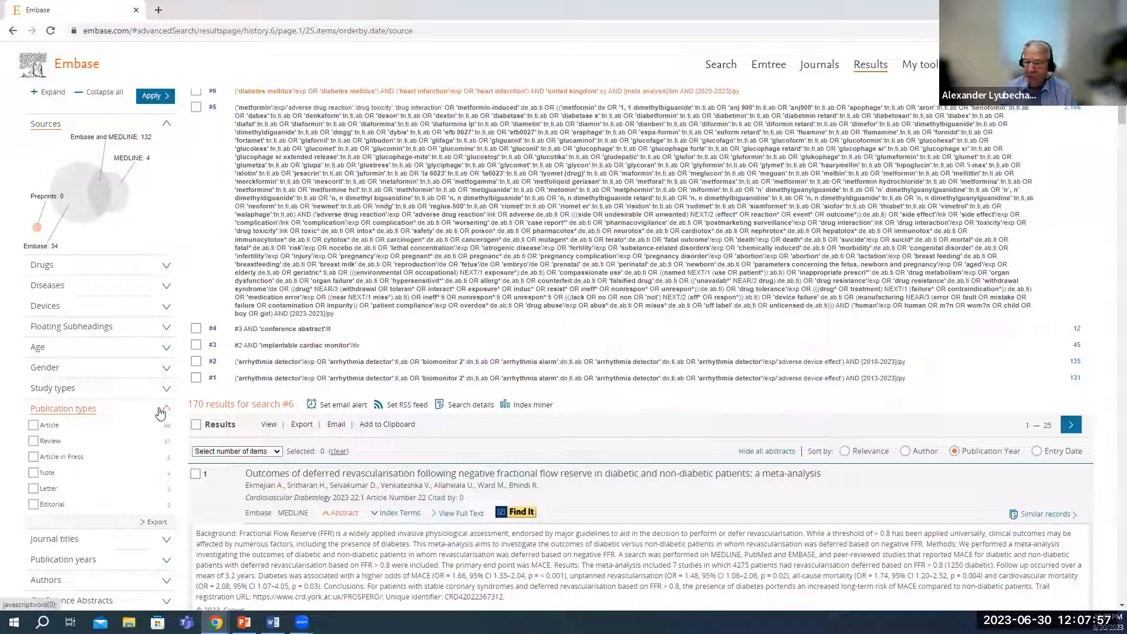
{"action": "left_click", "coordinate": [161, 412]}
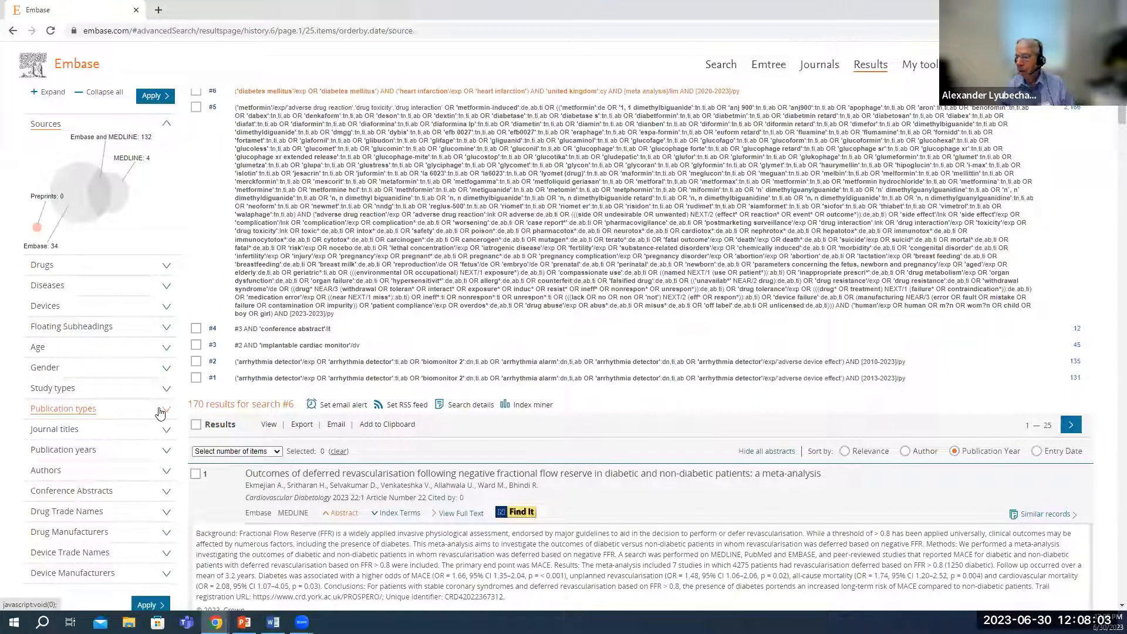
{"action": "scroll", "coordinate": [160, 412], "scroll_direction": "down", "scroll_amount": 1}
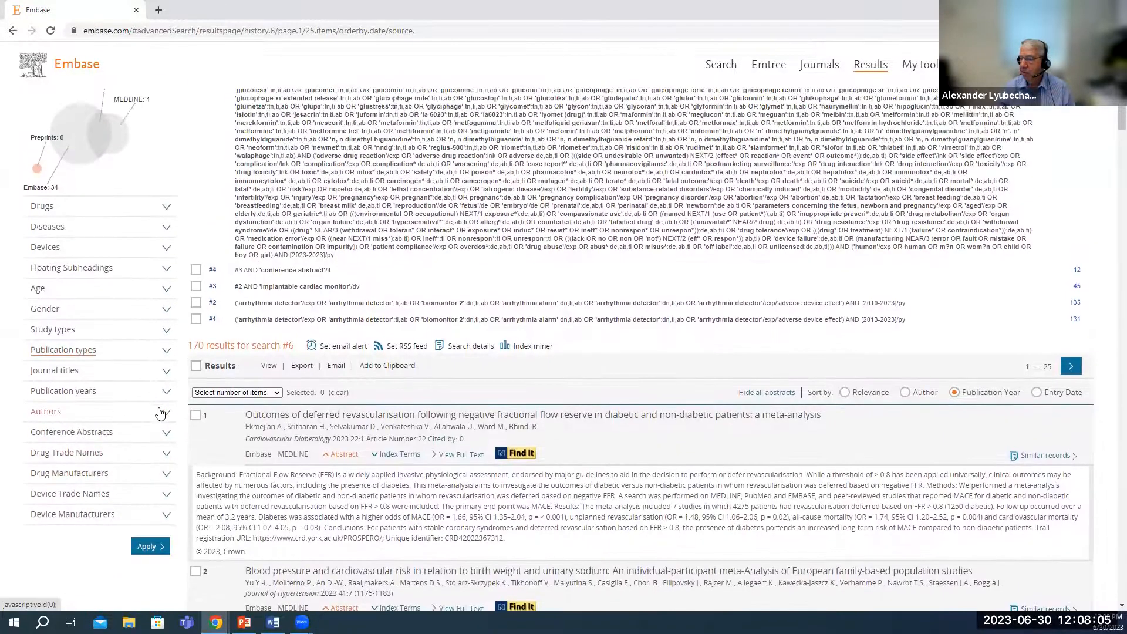
{"action": "scroll", "coordinate": [160, 411], "scroll_direction": "up", "scroll_amount": 3}
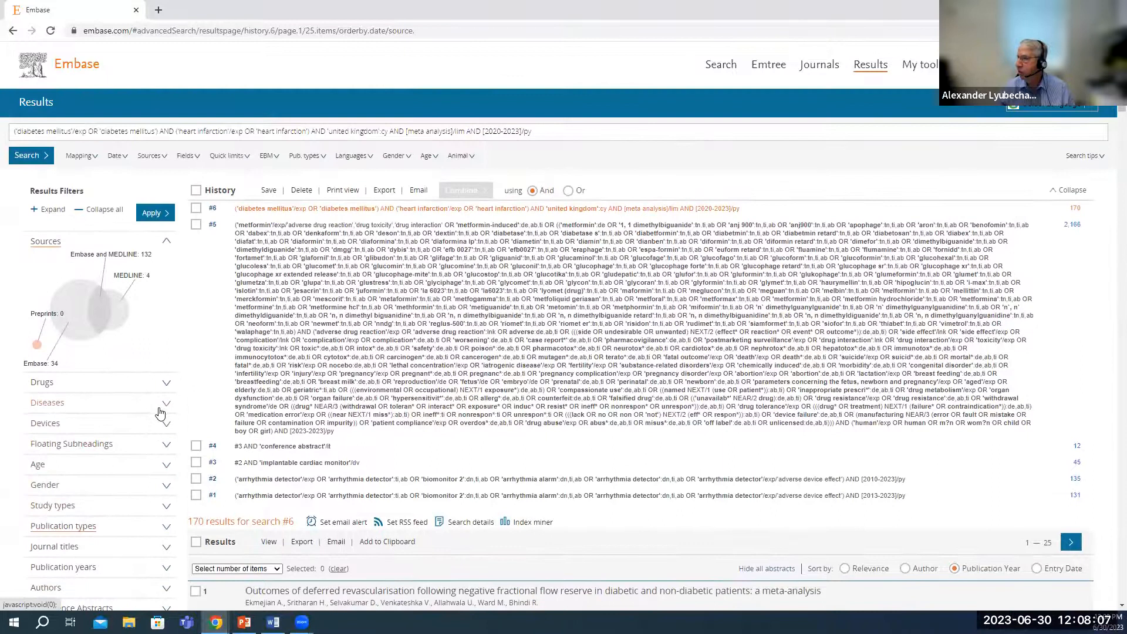
{"action": "scroll", "coordinate": [160, 413], "scroll_direction": "down", "scroll_amount": 1}
{"action": "scroll", "coordinate": [160, 413], "scroll_direction": "down", "scroll_amount": 4}
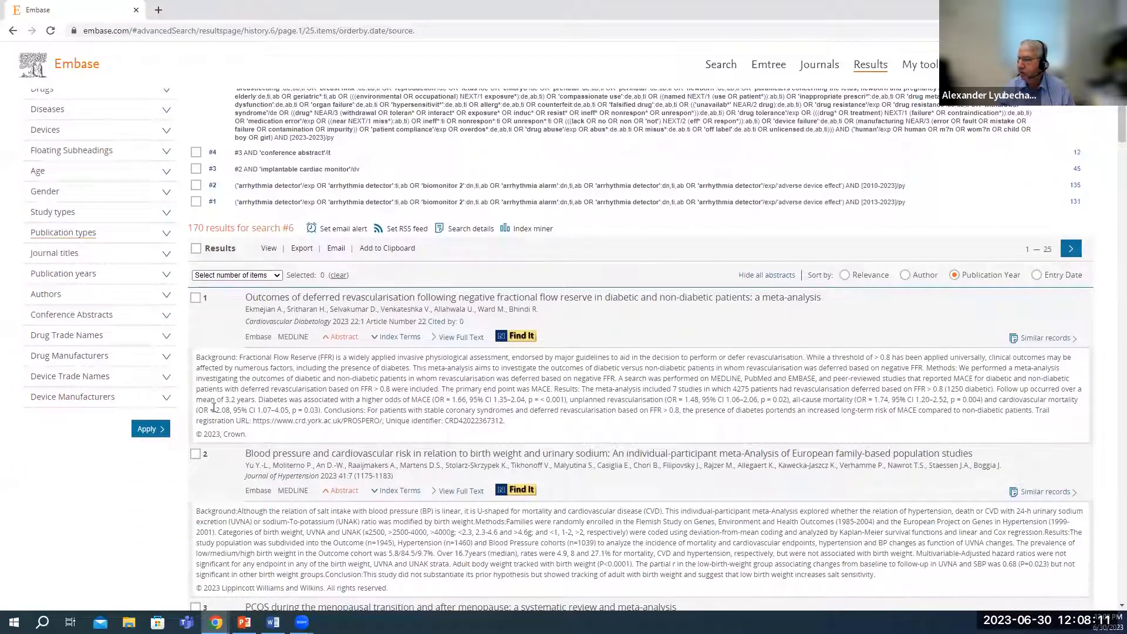
{"action": "scroll", "coordinate": [1049, 163], "scroll_direction": "up", "scroll_amount": 5}
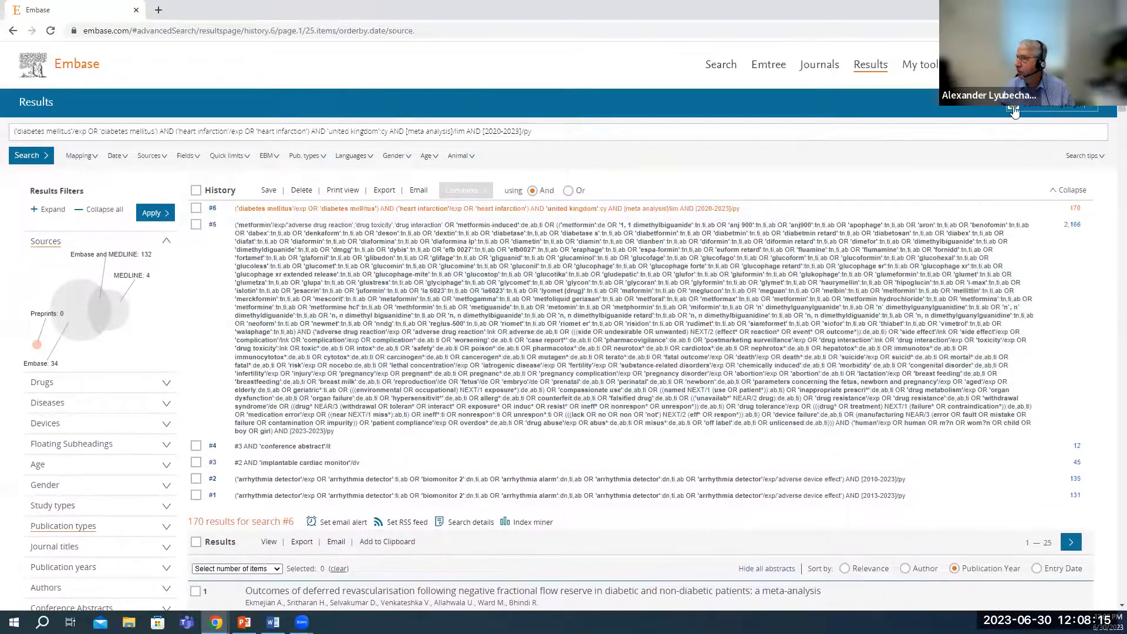
Translate the results page into Hindi and look through the translated abstract of the first record, checking its original text.
{"action": "left_click", "coordinate": [1013, 109]}
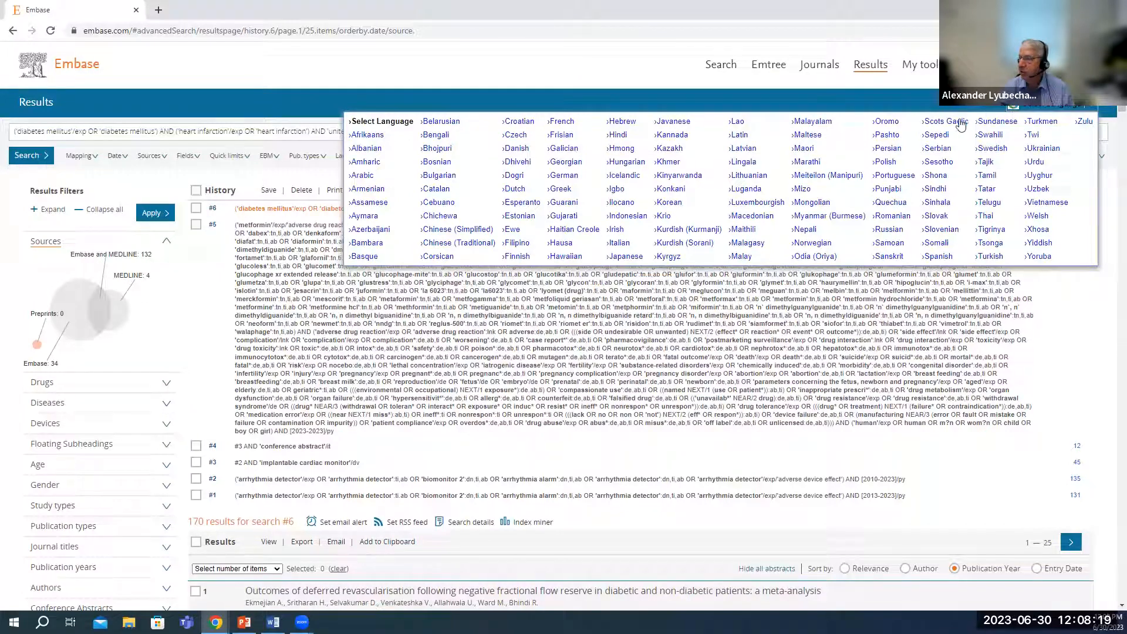
{"action": "left_click", "coordinate": [616, 135]}
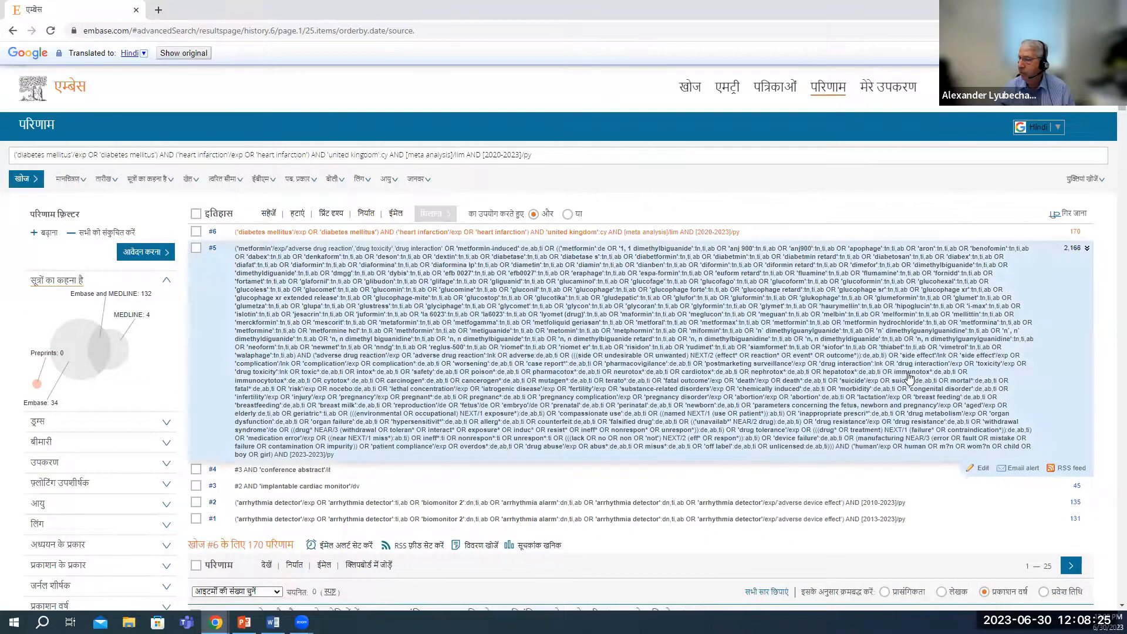
{"action": "scroll", "coordinate": [904, 381], "scroll_direction": "down", "scroll_amount": 3}
{"action": "scroll", "coordinate": [897, 386], "scroll_direction": "down", "scroll_amount": 3}
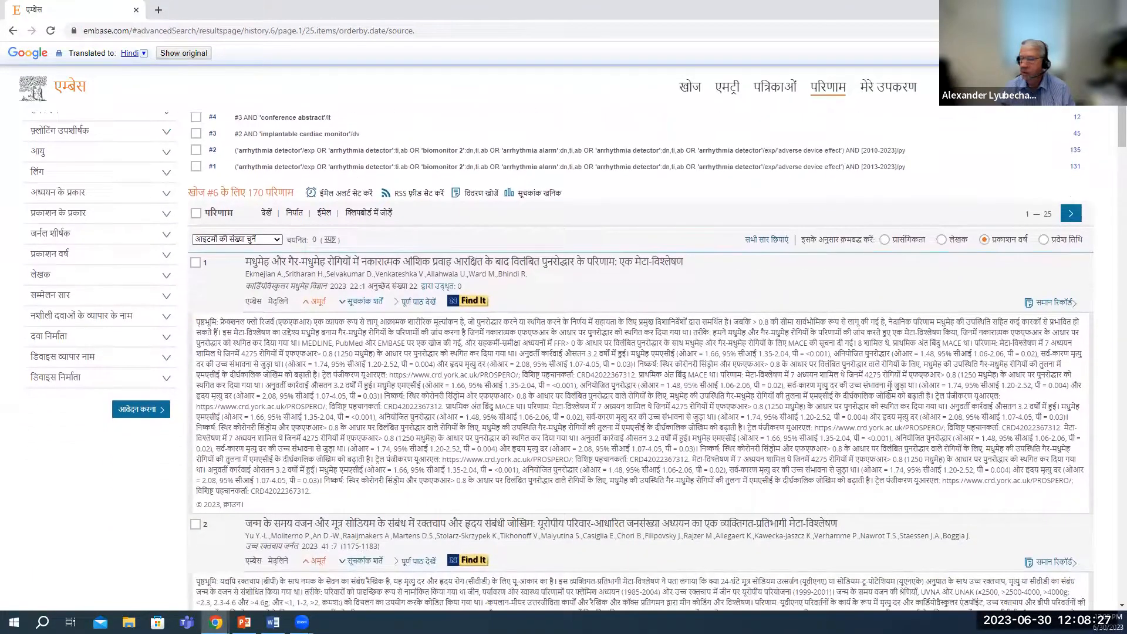
{"action": "mouse_move", "coordinate": [889, 387]}
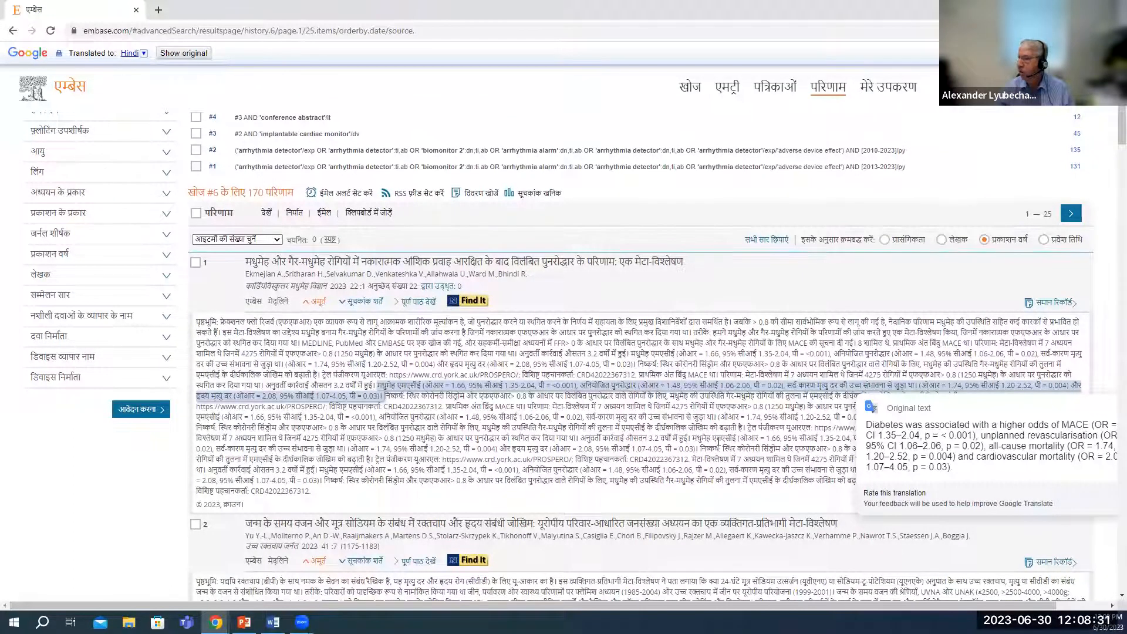
{"action": "scroll", "coordinate": [719, 441], "scroll_direction": "up", "scroll_amount": 5}
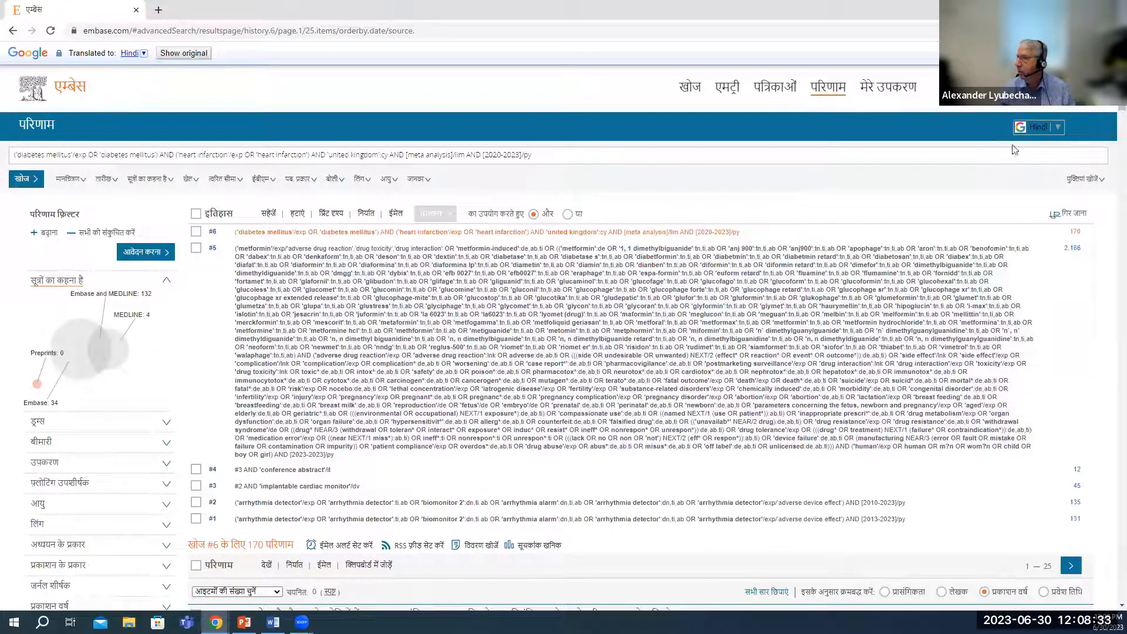
Switch the results page back to English and open the PICO search form.
{"action": "left_click", "coordinate": [1019, 130]}
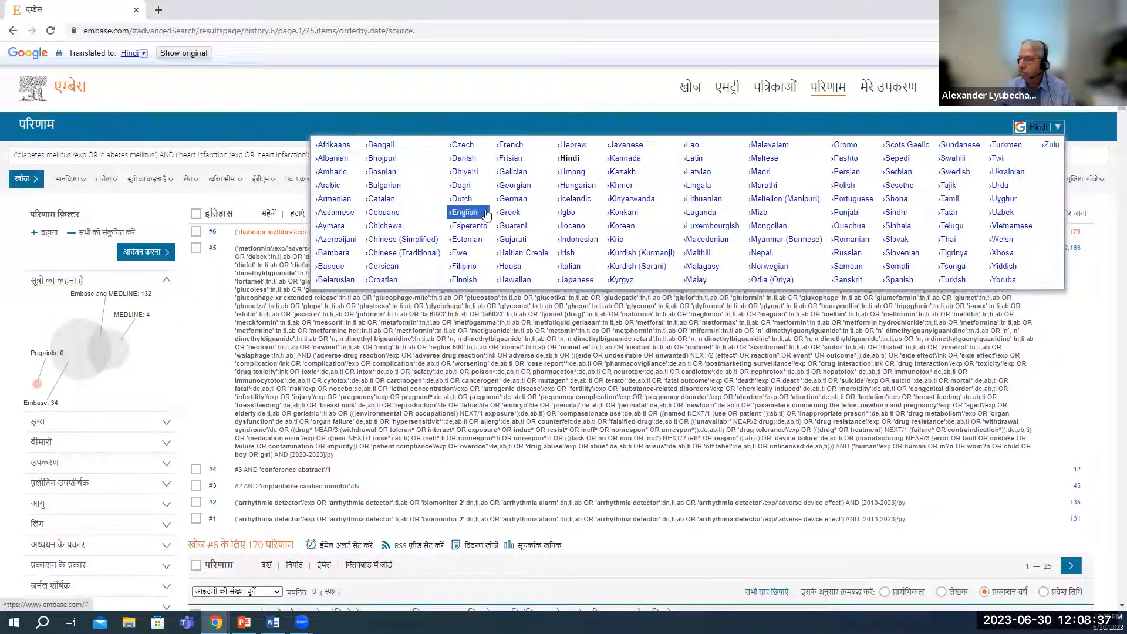
{"action": "left_click", "coordinate": [465, 213]}
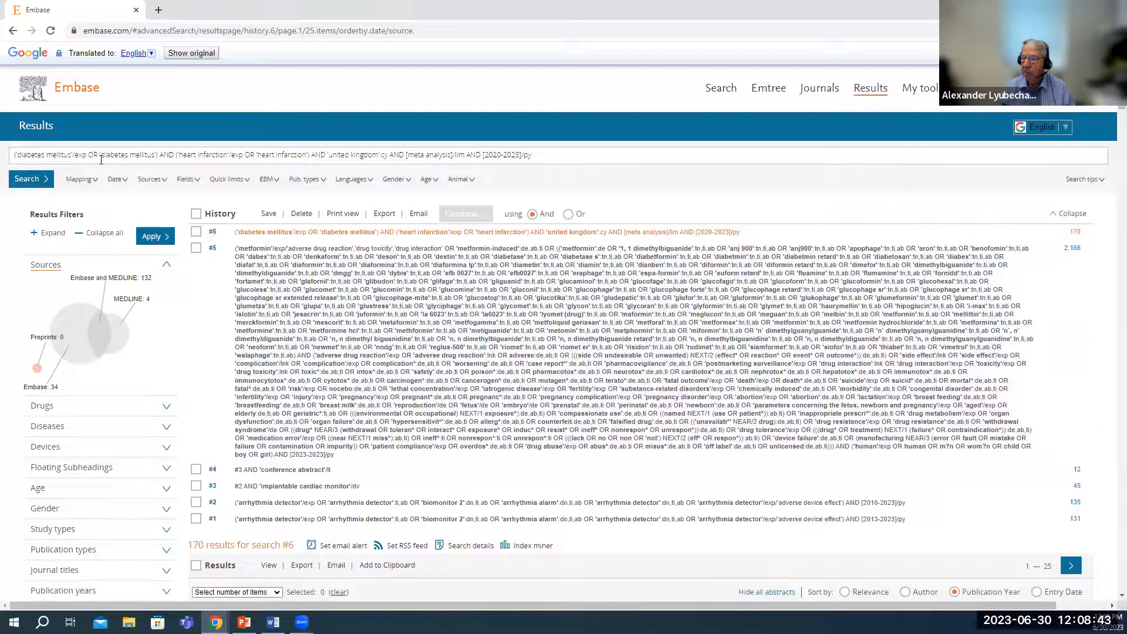
{"action": "left_click", "coordinate": [76, 99]}
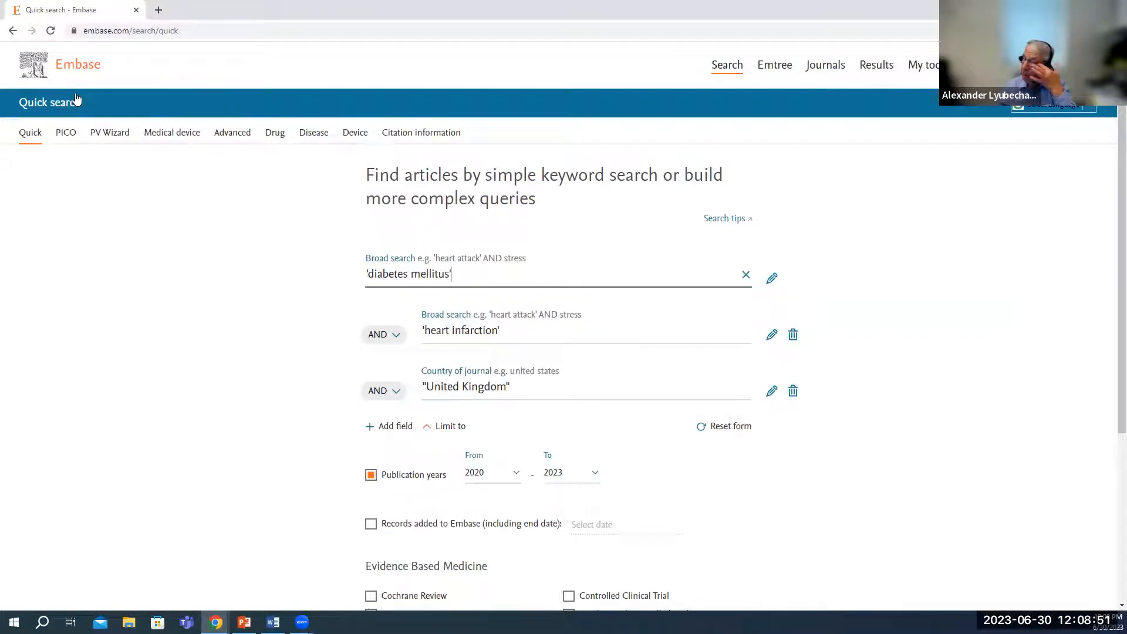
{"action": "left_click", "coordinate": [64, 136]}
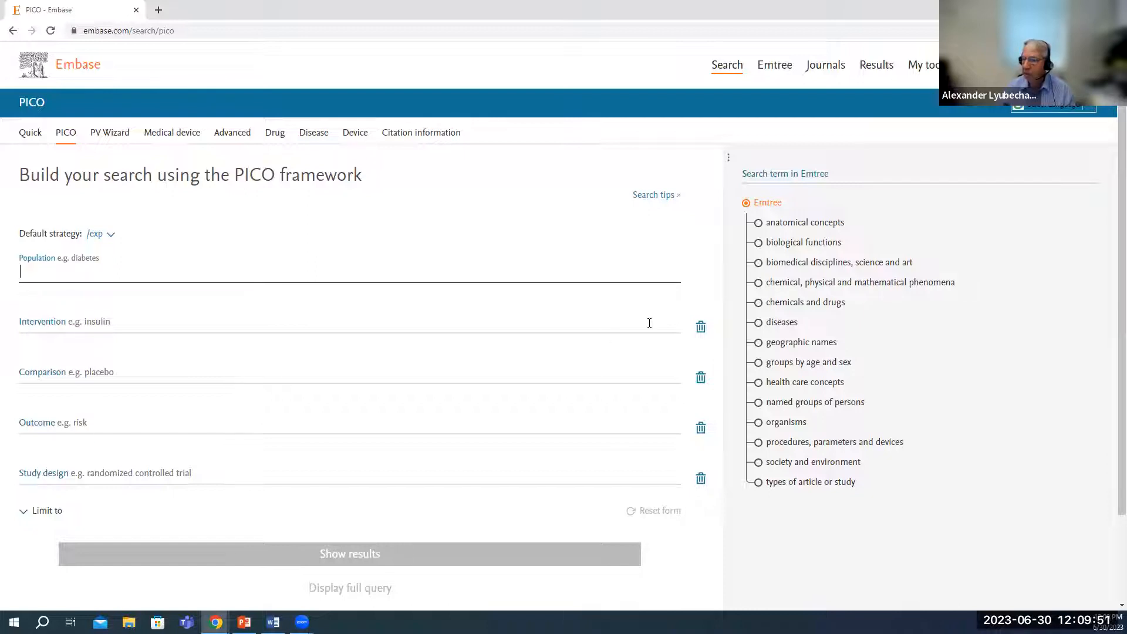
Find diabetes mellitus in Emtree and add it to Population with all its synonyms, deselecting and reselecting the synonym diabetic.
{"action": "left_click", "coordinate": [767, 174]}
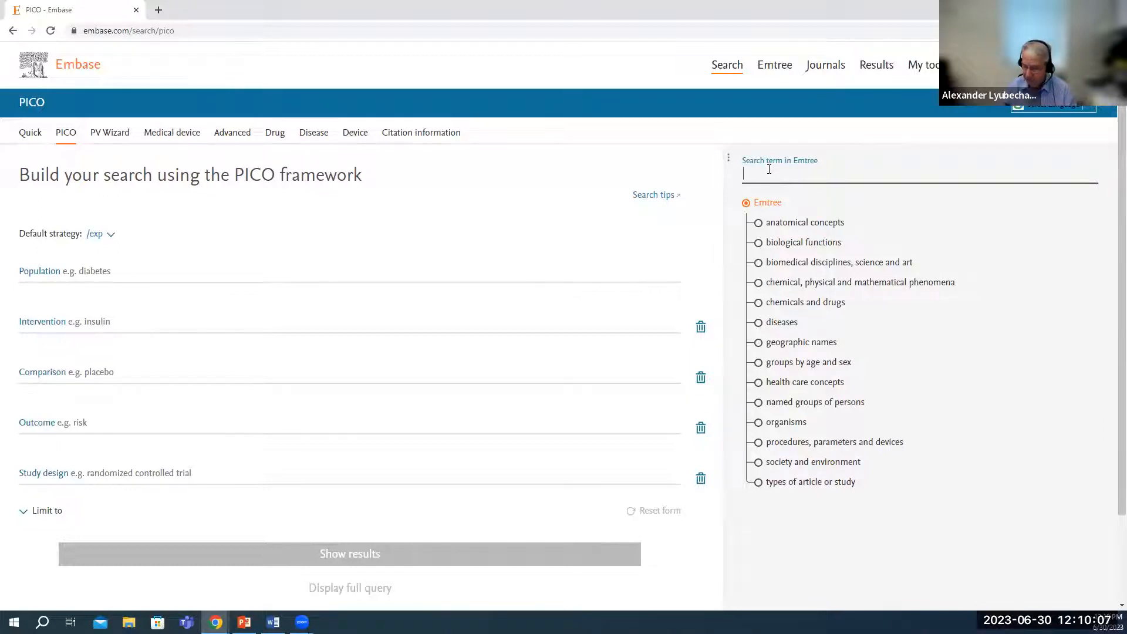
{"action": "type", "text": "diabet"}
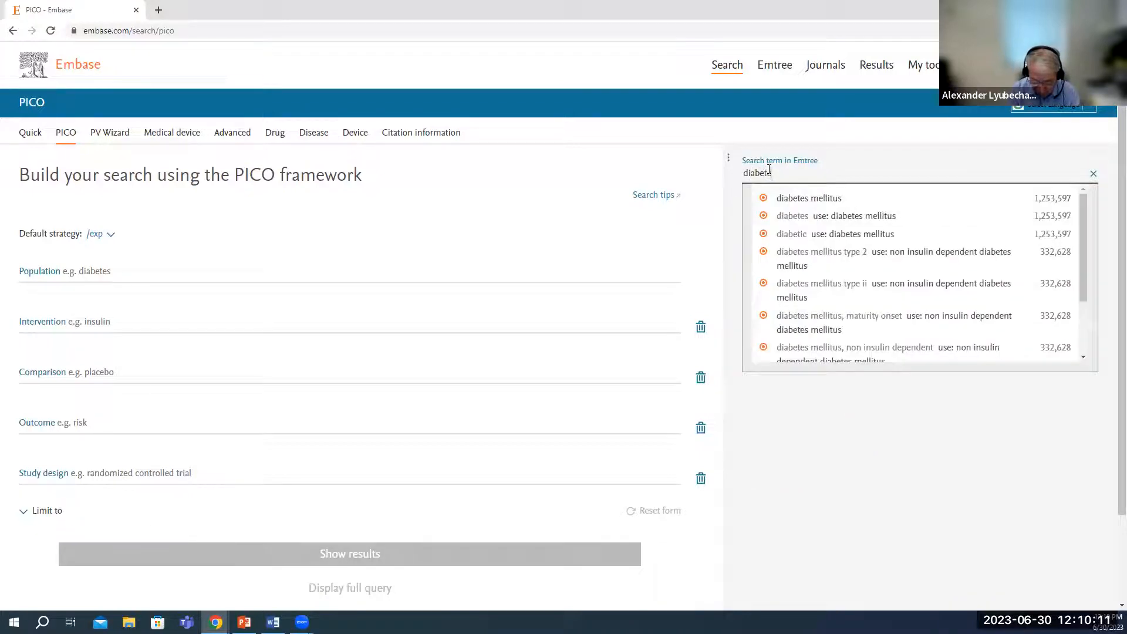
{"action": "type", "text": "es"}
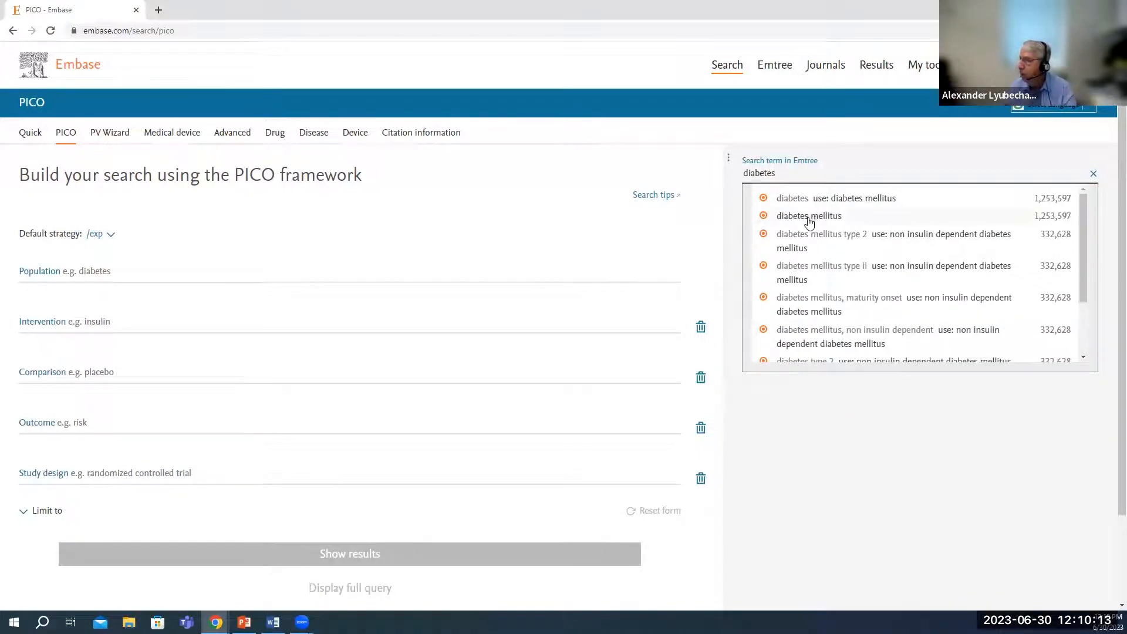
{"action": "left_click", "coordinate": [809, 217]}
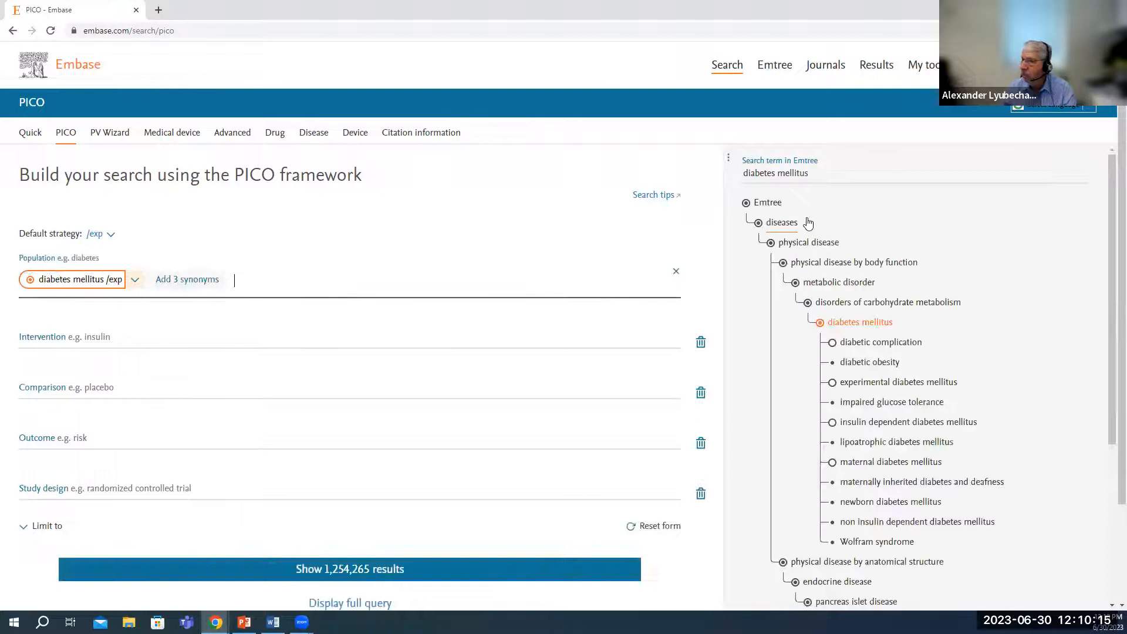
{"action": "left_click", "coordinate": [174, 280]}
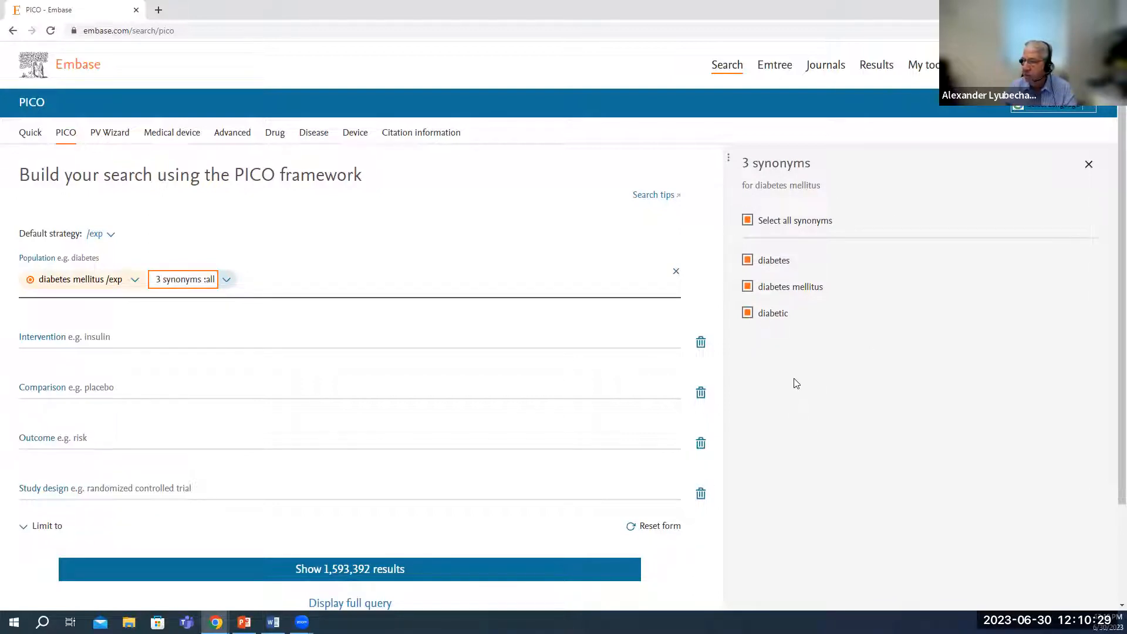
{"action": "left_click", "coordinate": [748, 317]}
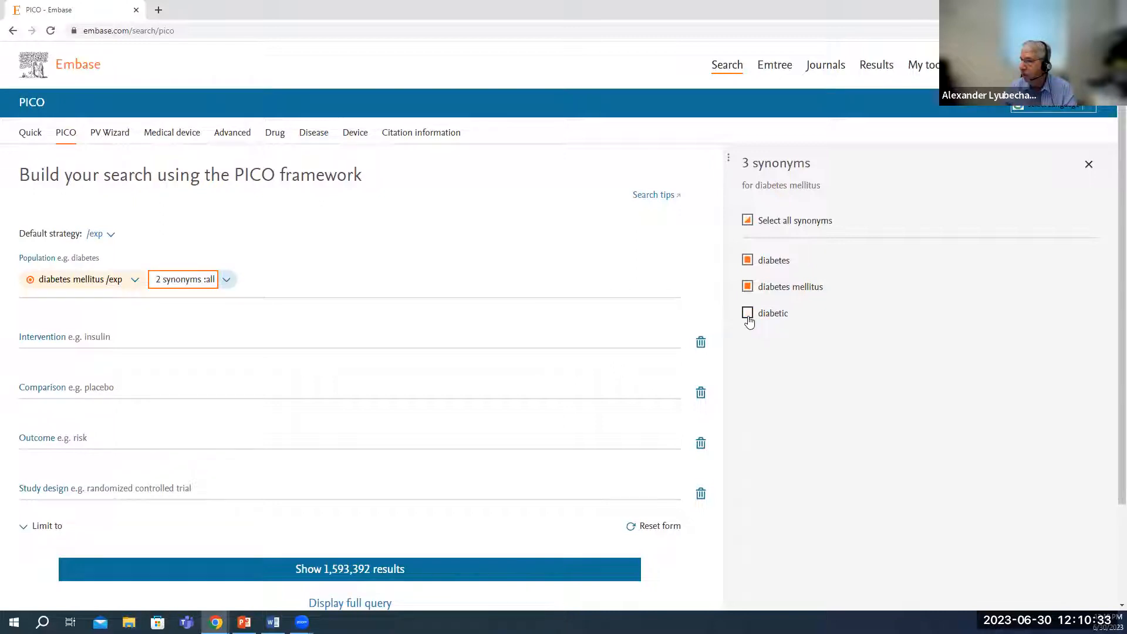
{"action": "left_click", "coordinate": [748, 317]}
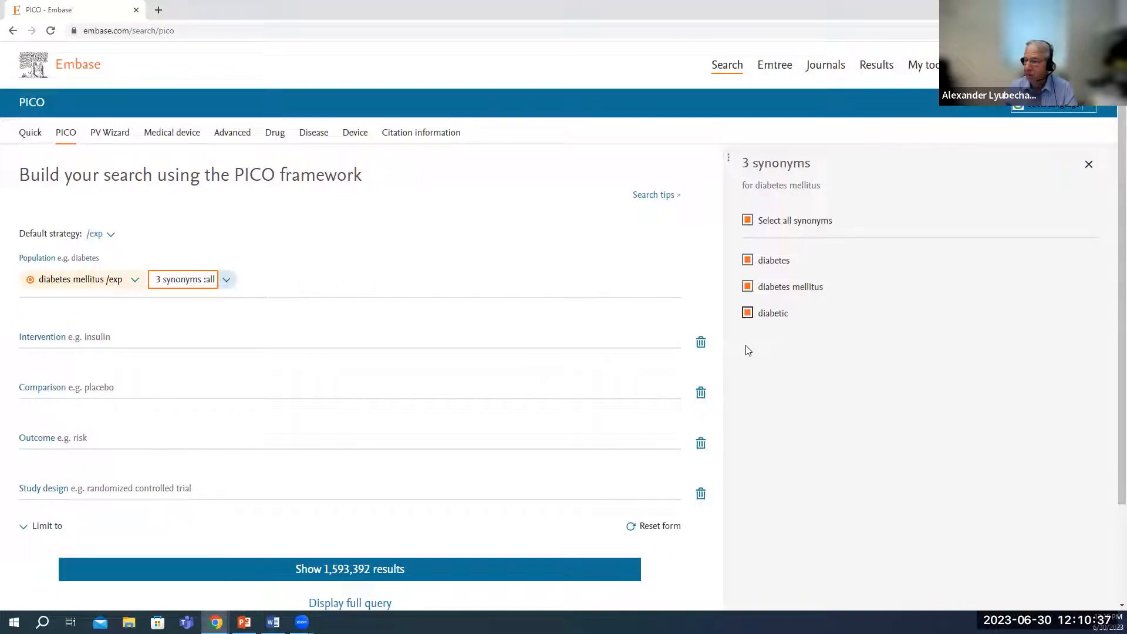
Add the Emtree term insulin to Intervention together with all its synonyms.
{"action": "left_click", "coordinate": [414, 331]}
{"action": "type", "text": "insulin"}
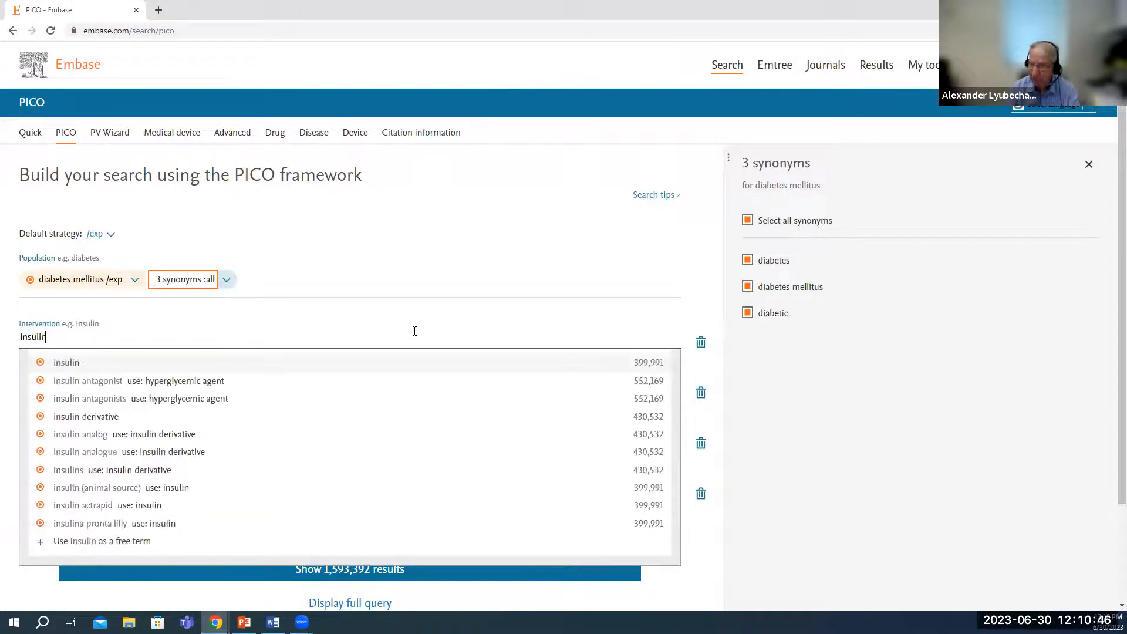
{"action": "left_click", "coordinate": [67, 364]}
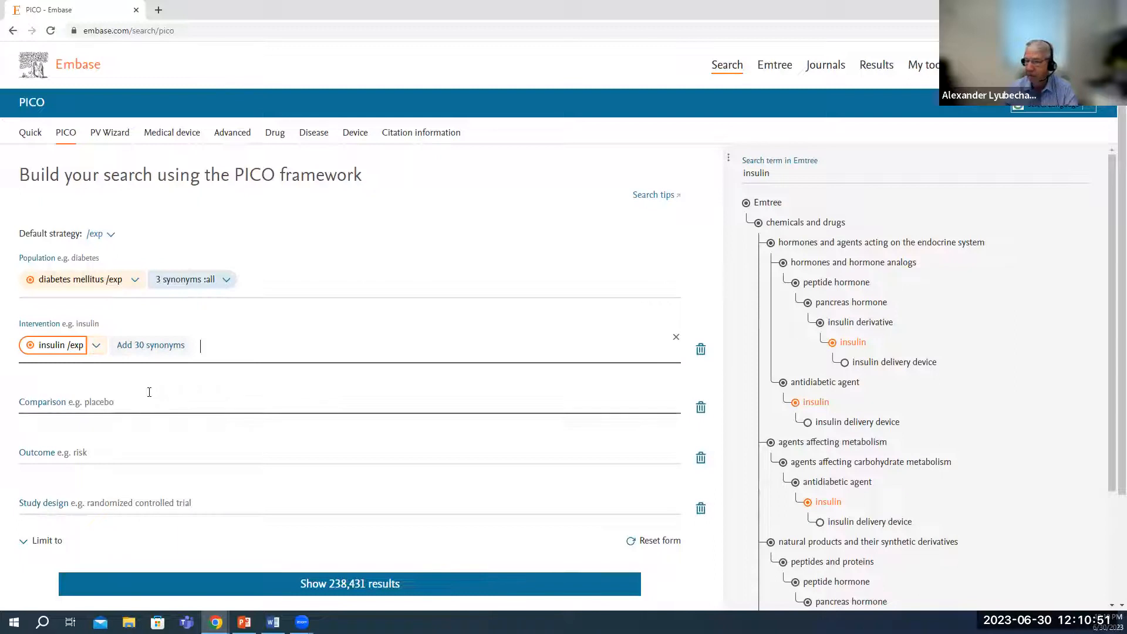
{"action": "left_click", "coordinate": [158, 347]}
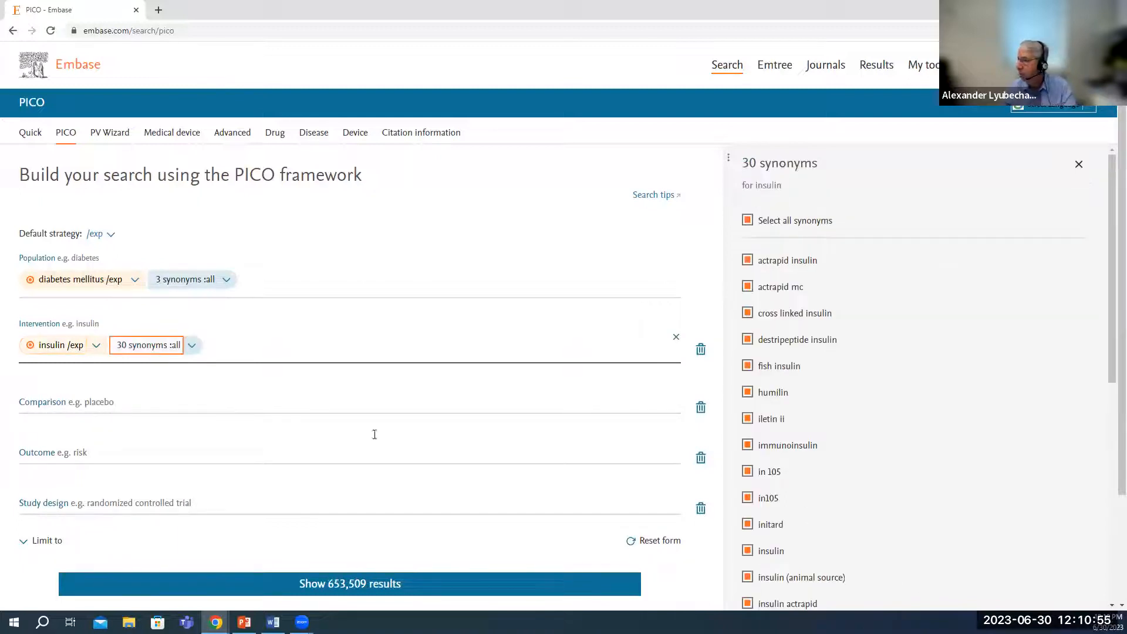
Look through the insulin synonyms, exclude fish insulin and humilin, and include both again.
{"action": "scroll", "coordinate": [865, 415], "scroll_direction": "down", "scroll_amount": 3}
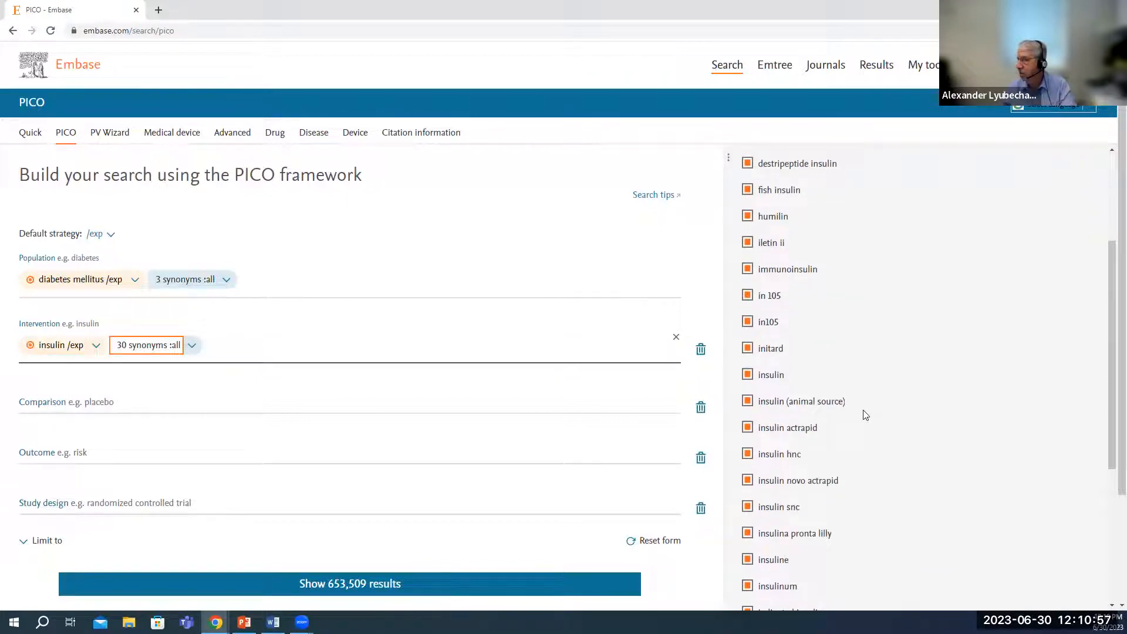
{"action": "scroll", "coordinate": [864, 414], "scroll_direction": "up", "scroll_amount": 3}
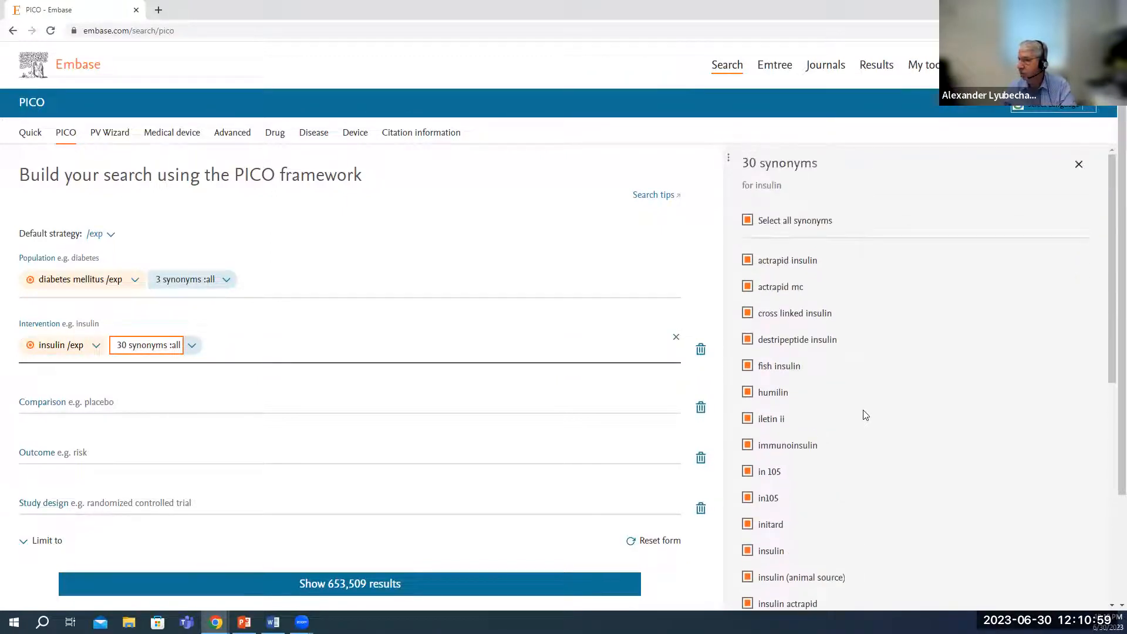
{"action": "left_click", "coordinate": [747, 367]}
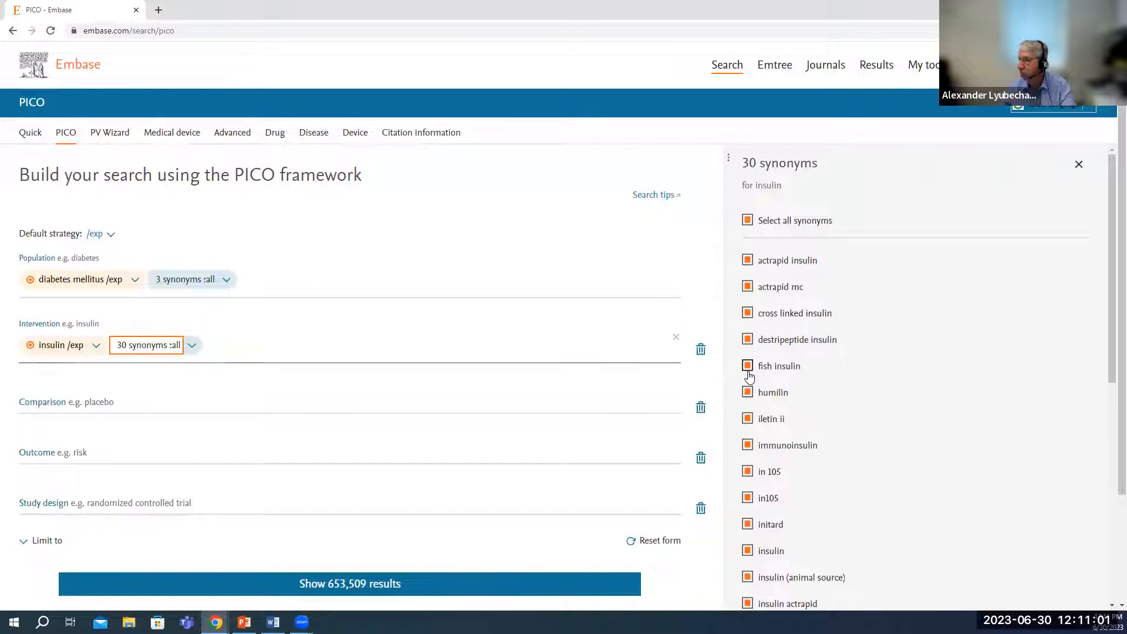
{"action": "left_click", "coordinate": [747, 393]}
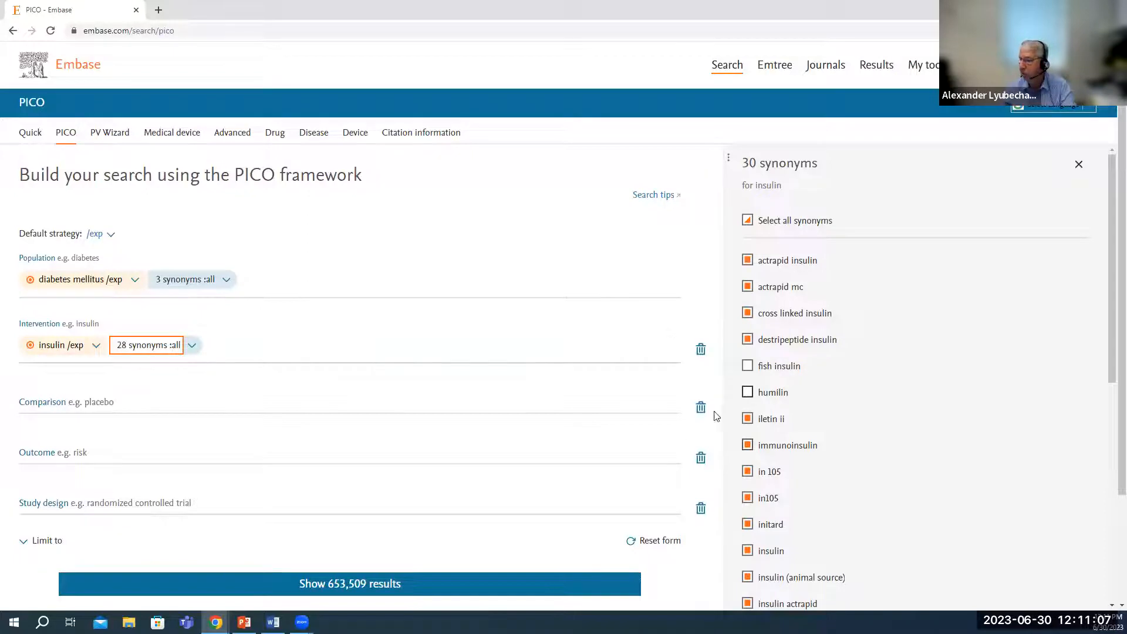
{"action": "left_click", "coordinate": [748, 393]}
{"action": "left_click", "coordinate": [747, 366]}
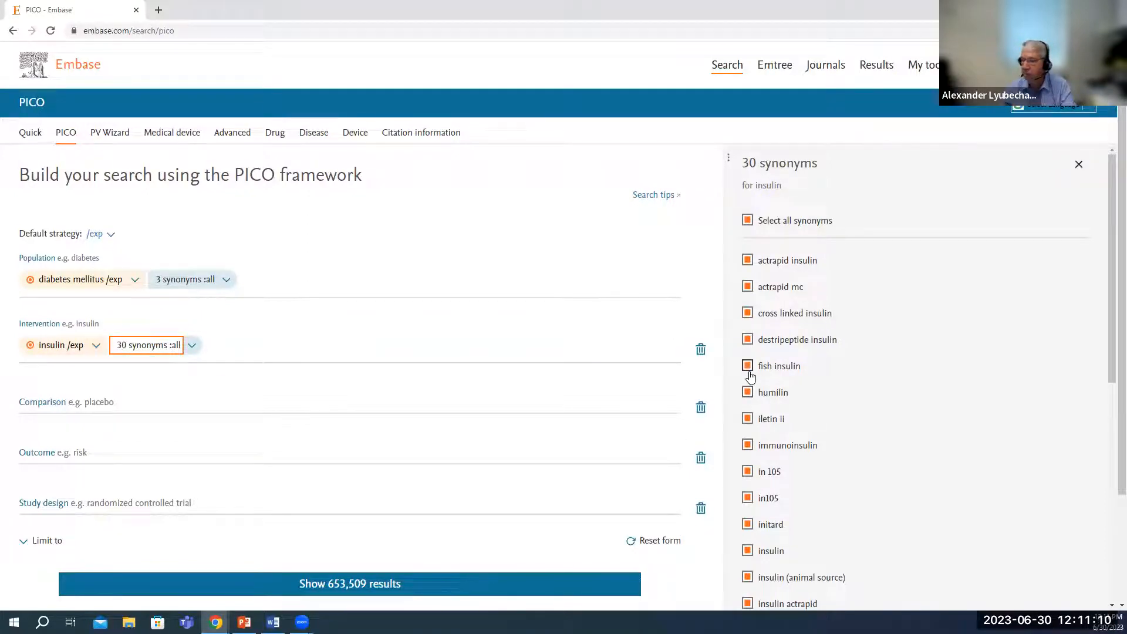
Add the Emtree term metformin to Comparison without its synonyms.
{"action": "left_click", "coordinate": [225, 409]}
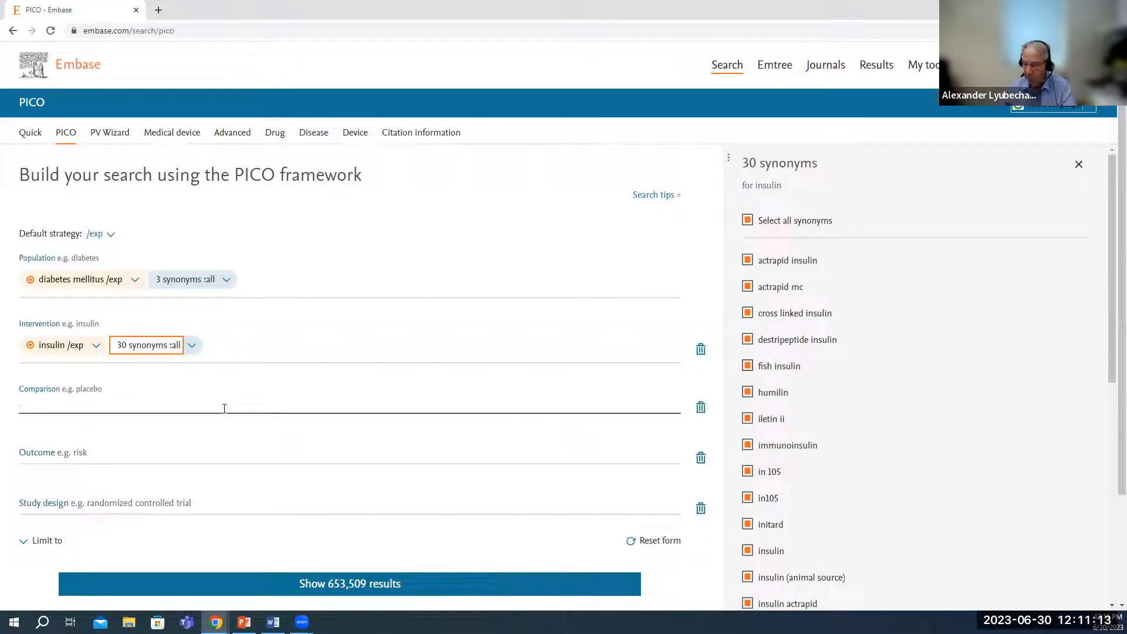
{"action": "type", "text": "metform"}
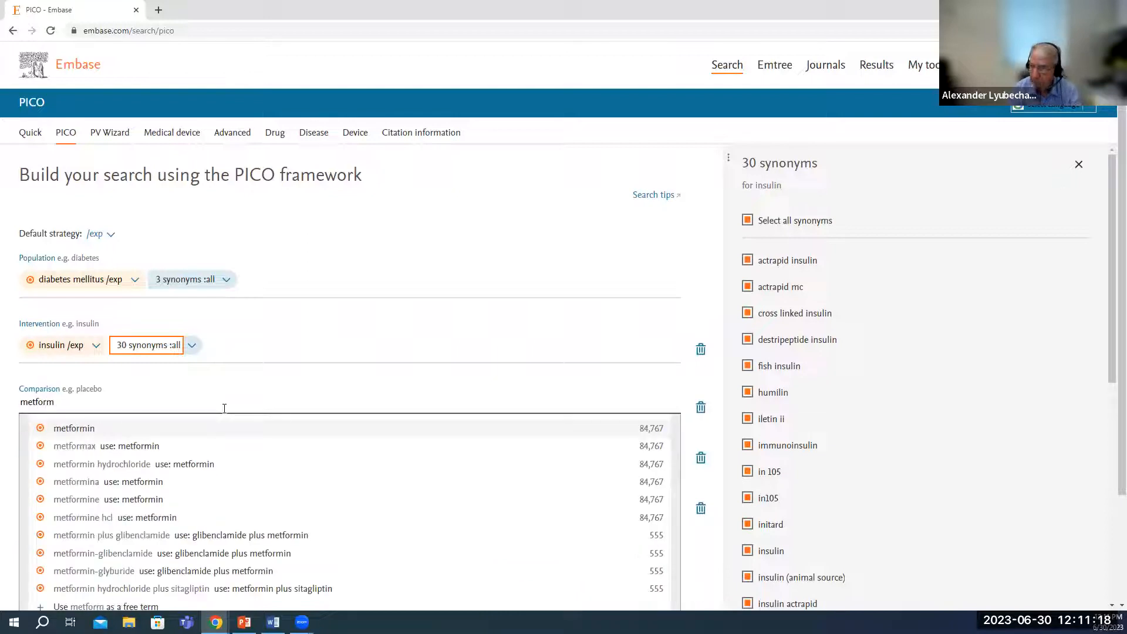
{"action": "left_click", "coordinate": [66, 428]}
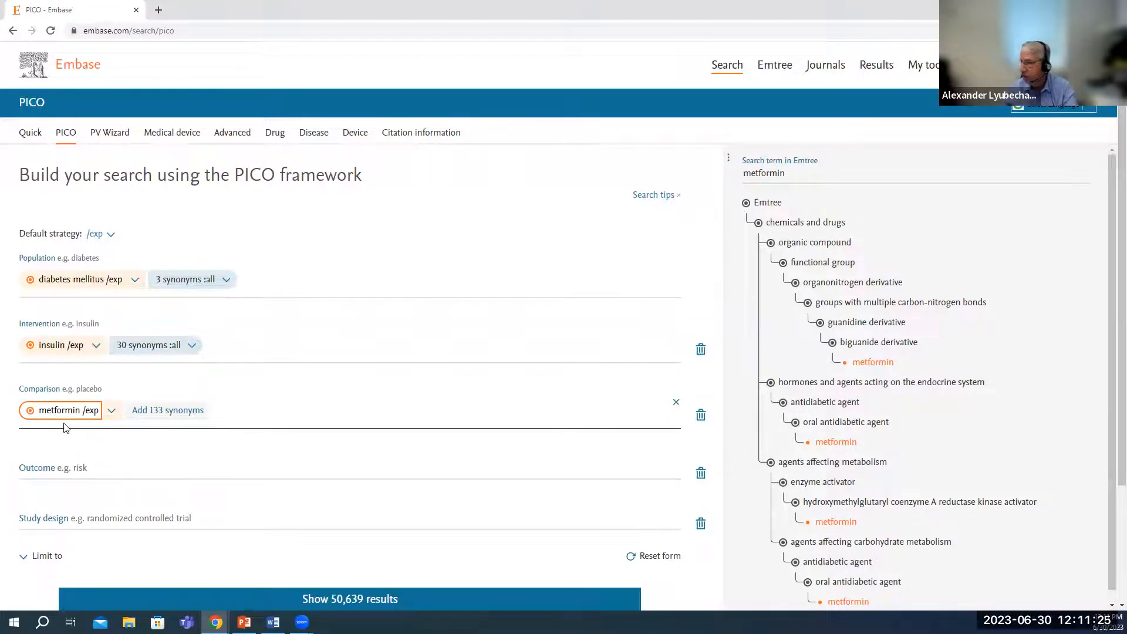
Add the Emtree term cardiovascular risk to Outcome together with both of its synonyms.
{"action": "left_click", "coordinate": [55, 470]}
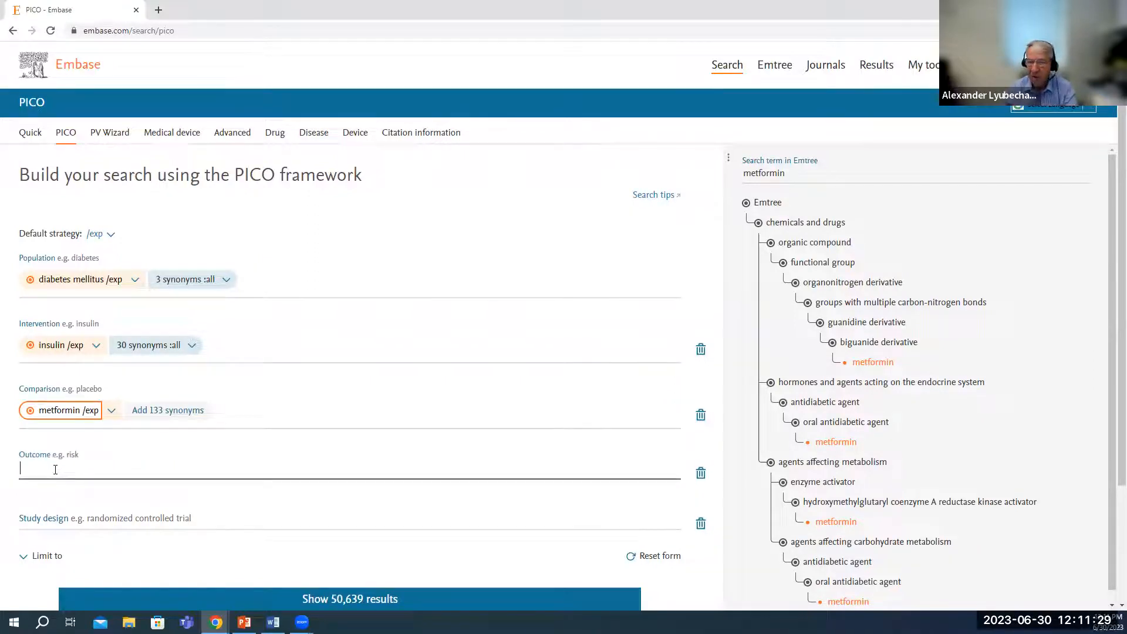
{"action": "type", "text": "cardiovascular"}
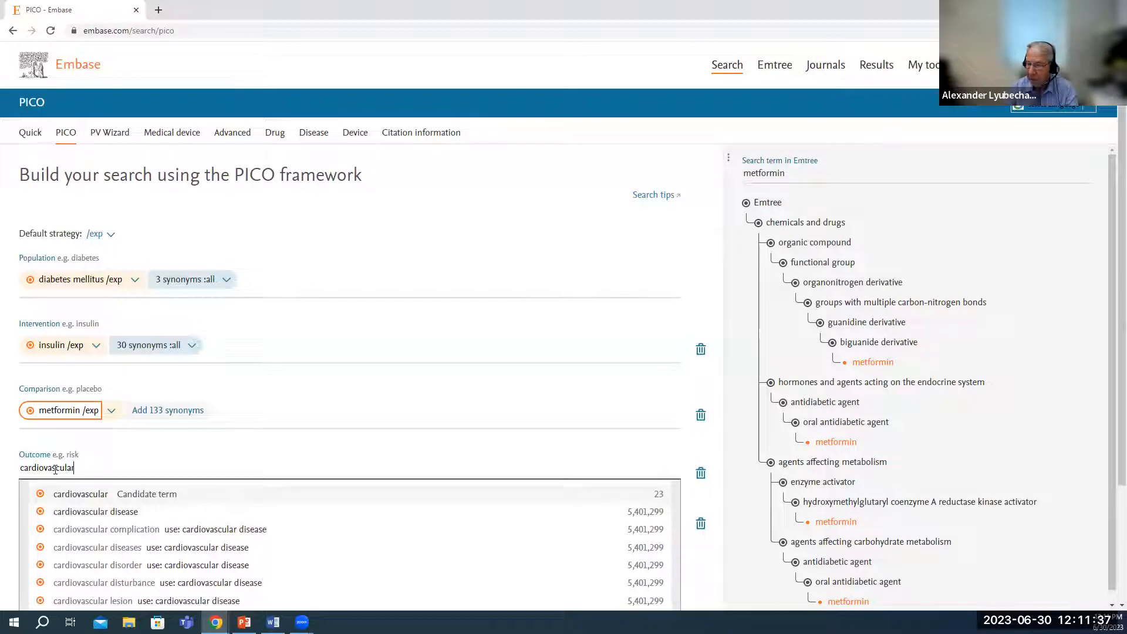
{"action": "type", "text": " risk"}
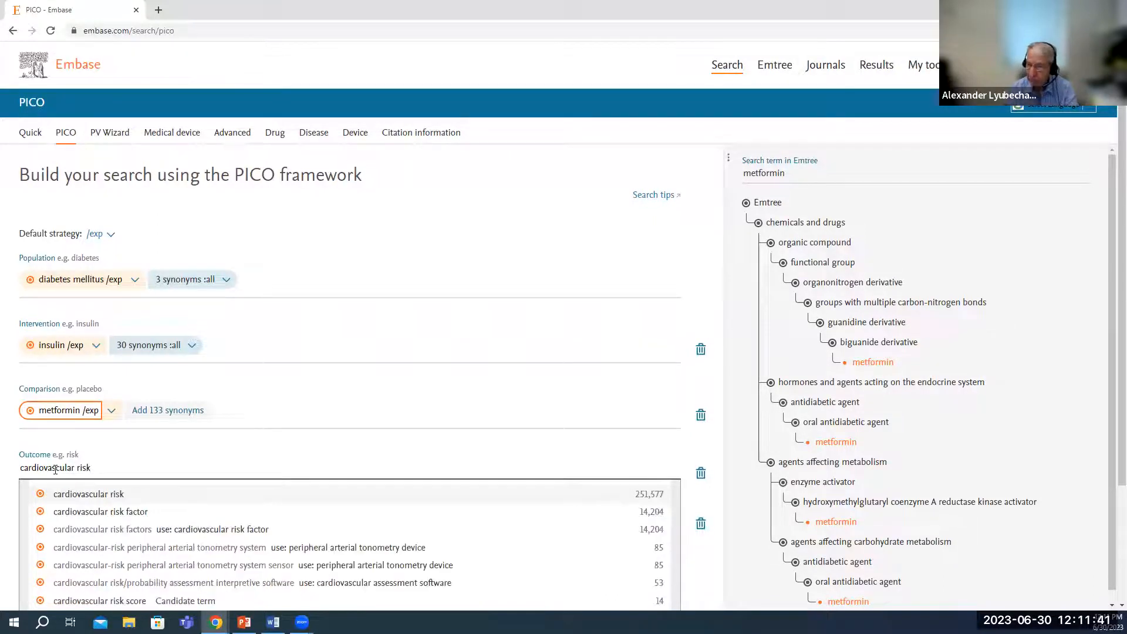
{"action": "left_click", "coordinate": [75, 497]}
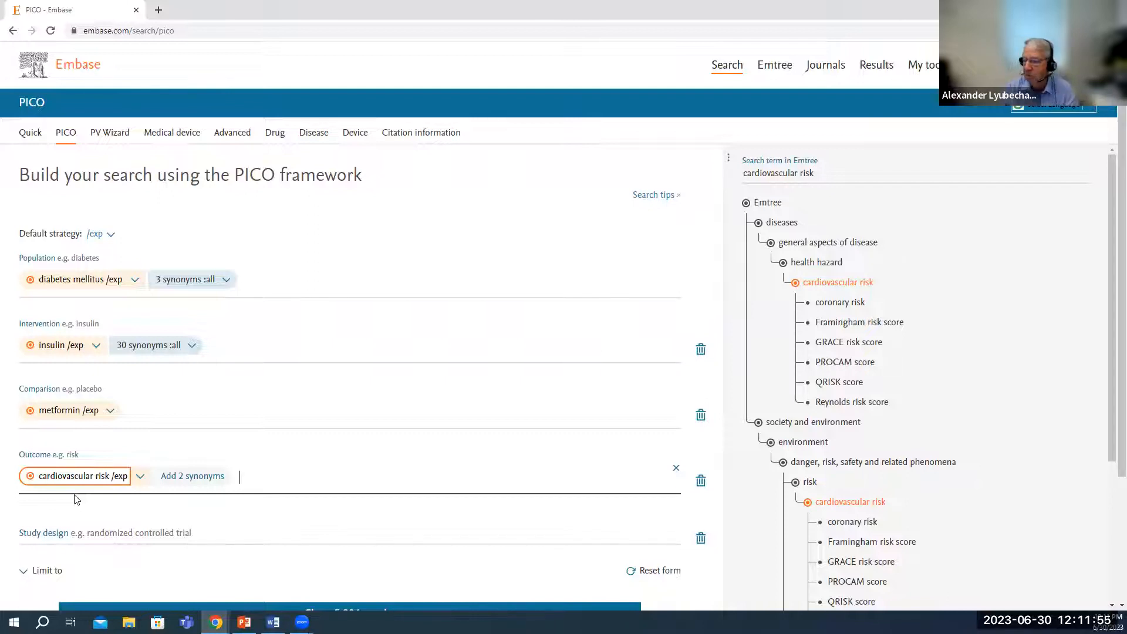
{"action": "left_click", "coordinate": [169, 481]}
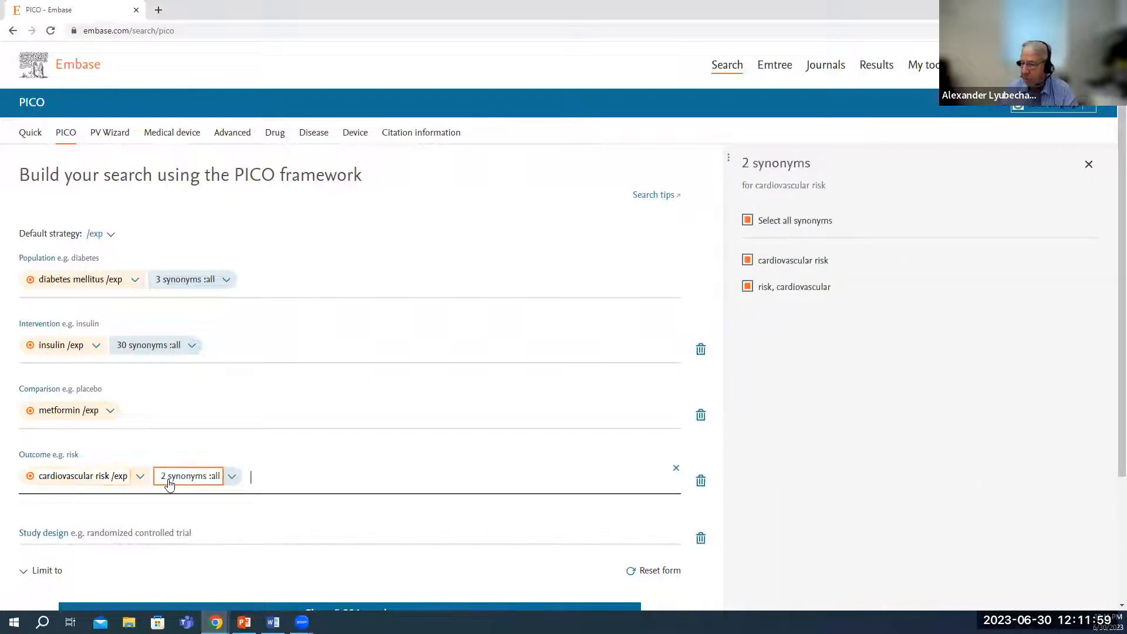
Add the Emtree term systematic review to Study design without its synonyms and show the results of the PICO query.
{"action": "scroll", "coordinate": [287, 452], "scroll_direction": "down", "scroll_amount": 2}
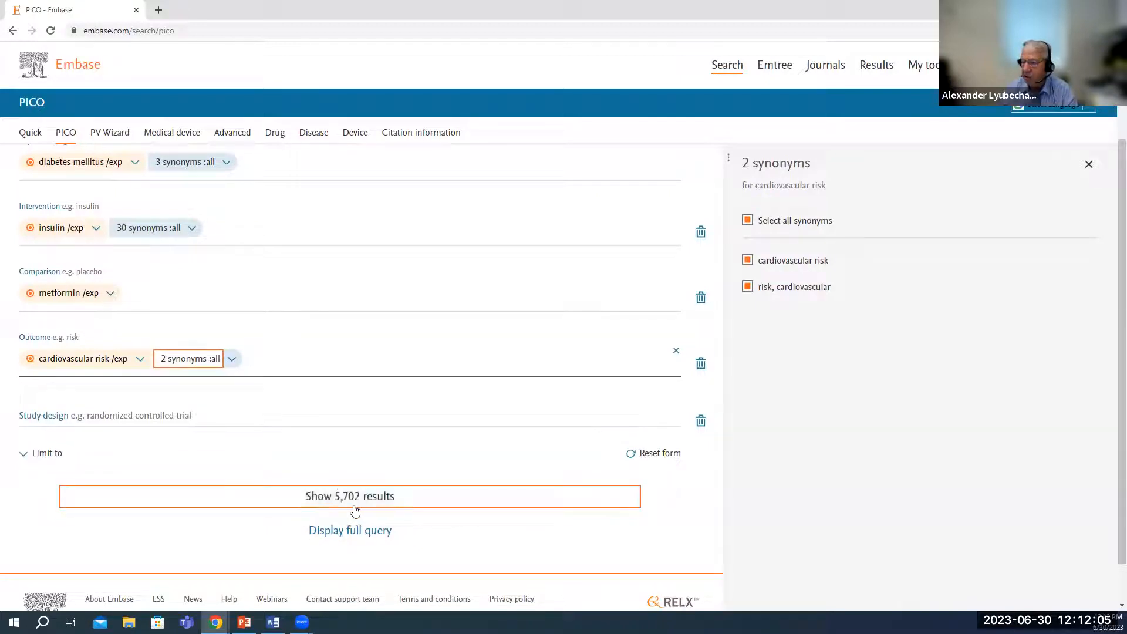
{"action": "left_click", "coordinate": [94, 421]}
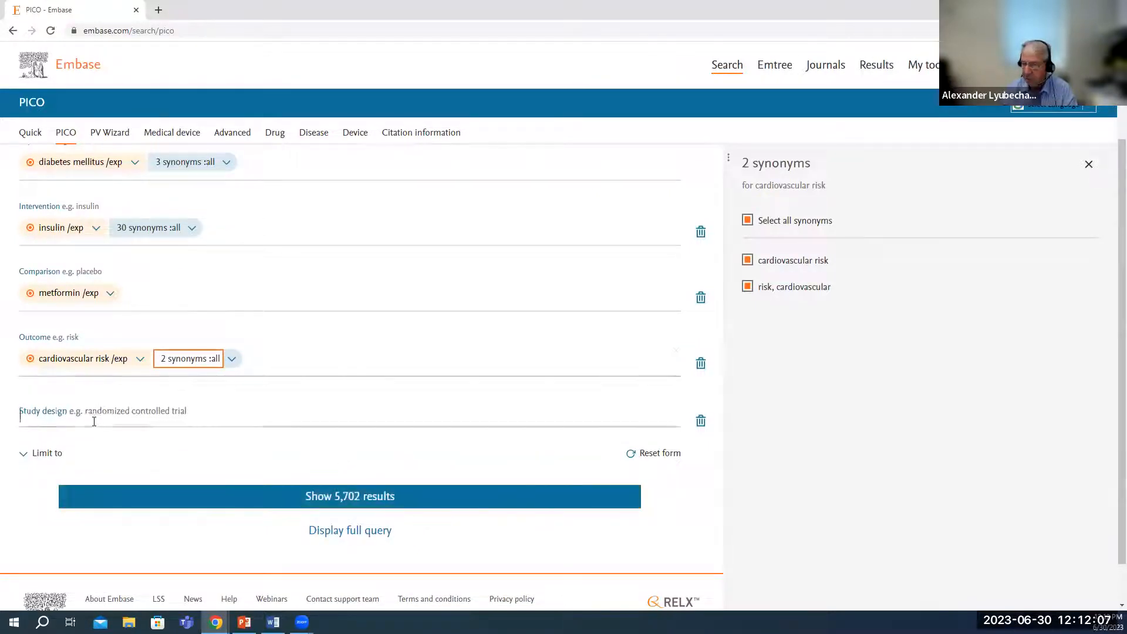
{"action": "type", "text": "sys"}
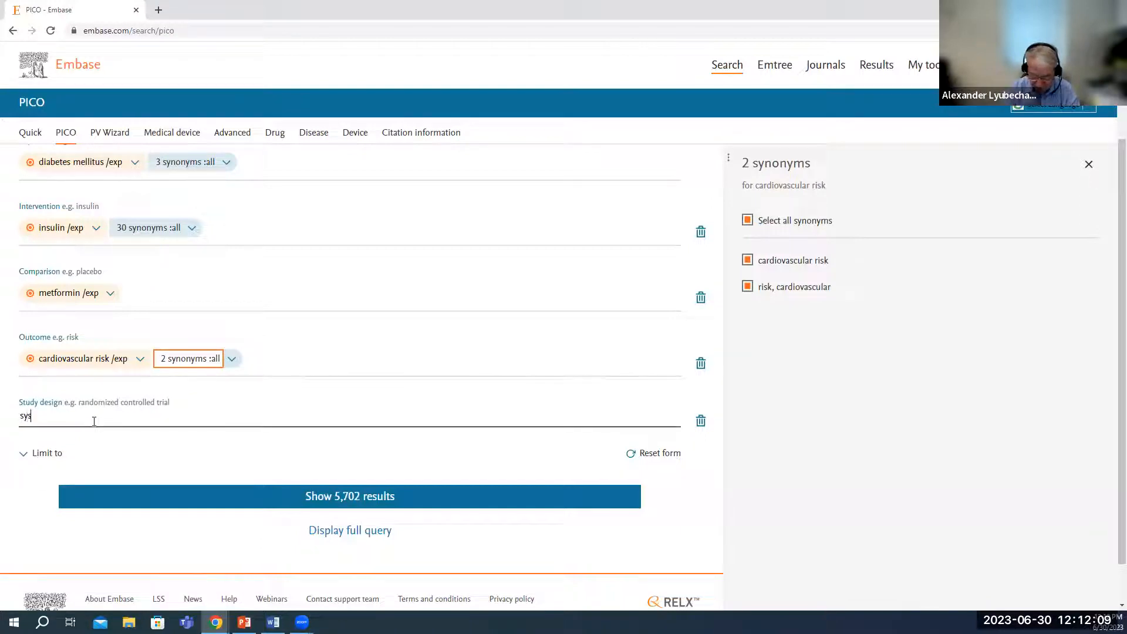
{"action": "type", "text": "tematic"}
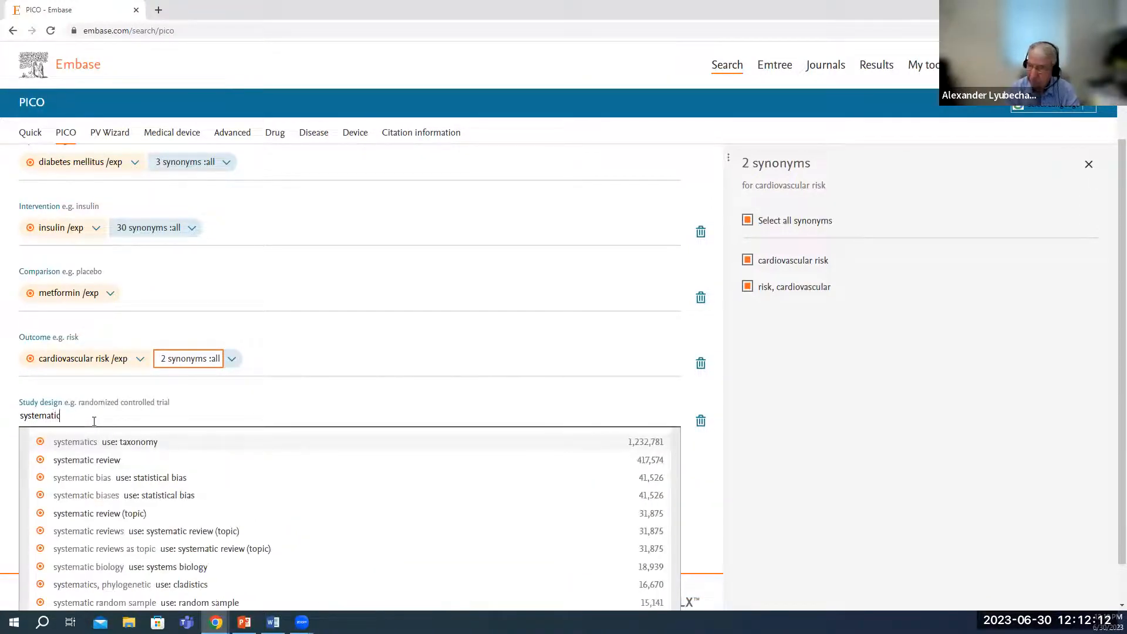
{"action": "left_click", "coordinate": [93, 461]}
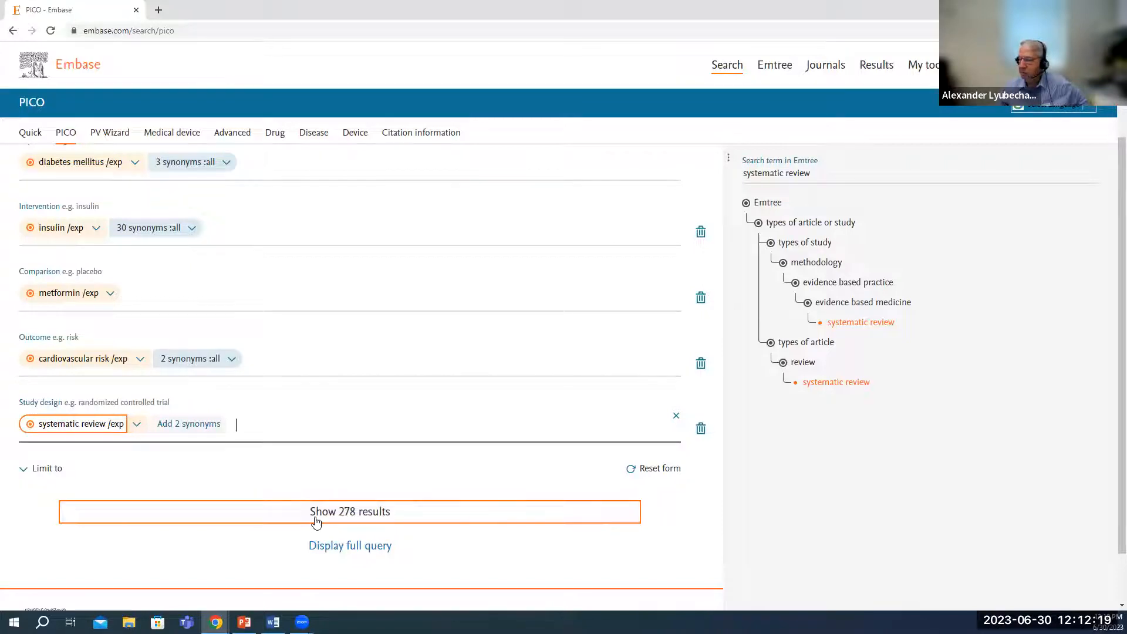
{"action": "left_click", "coordinate": [316, 522]}
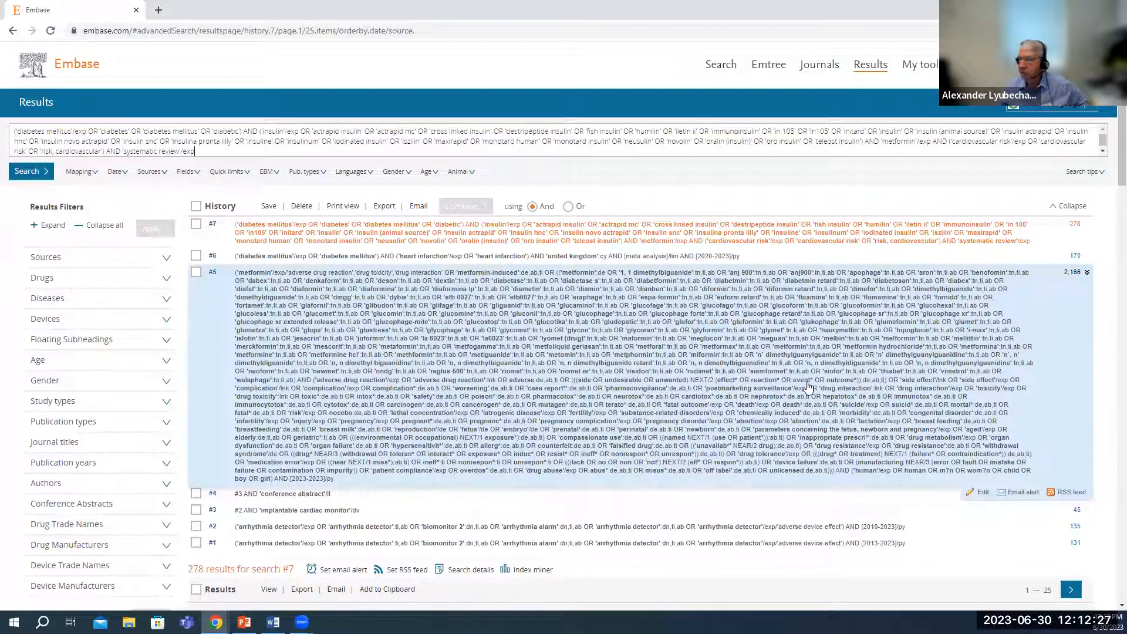
Expand the study types filter, then limit the search results to publication year 2023.
{"action": "left_click", "coordinate": [121, 404]}
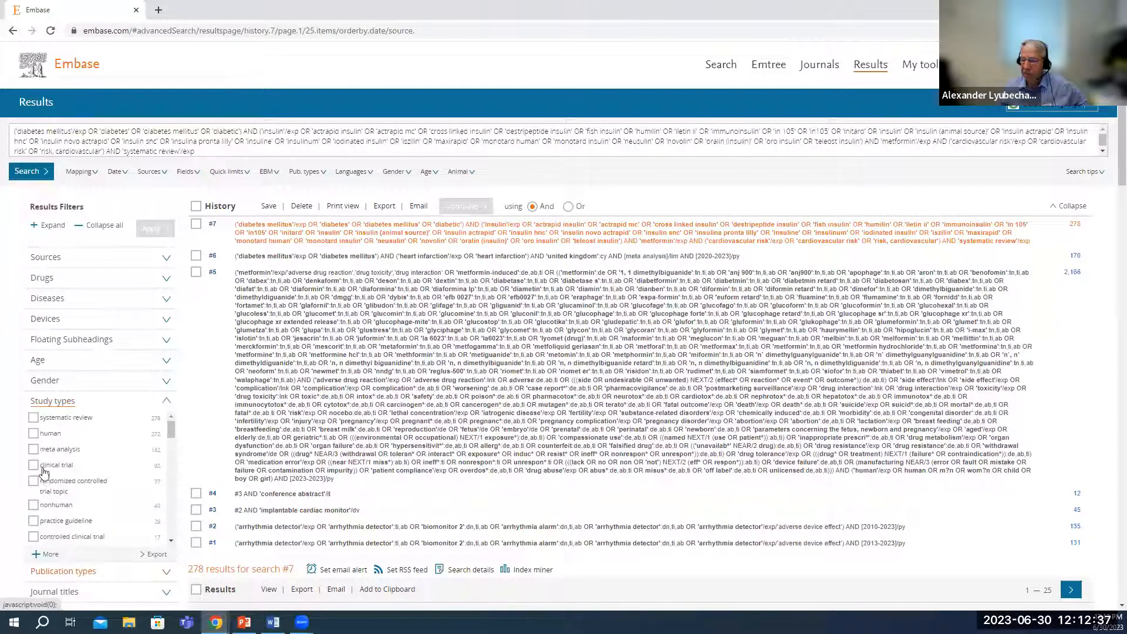
{"action": "scroll", "coordinate": [94, 465], "scroll_direction": "down", "scroll_amount": 2}
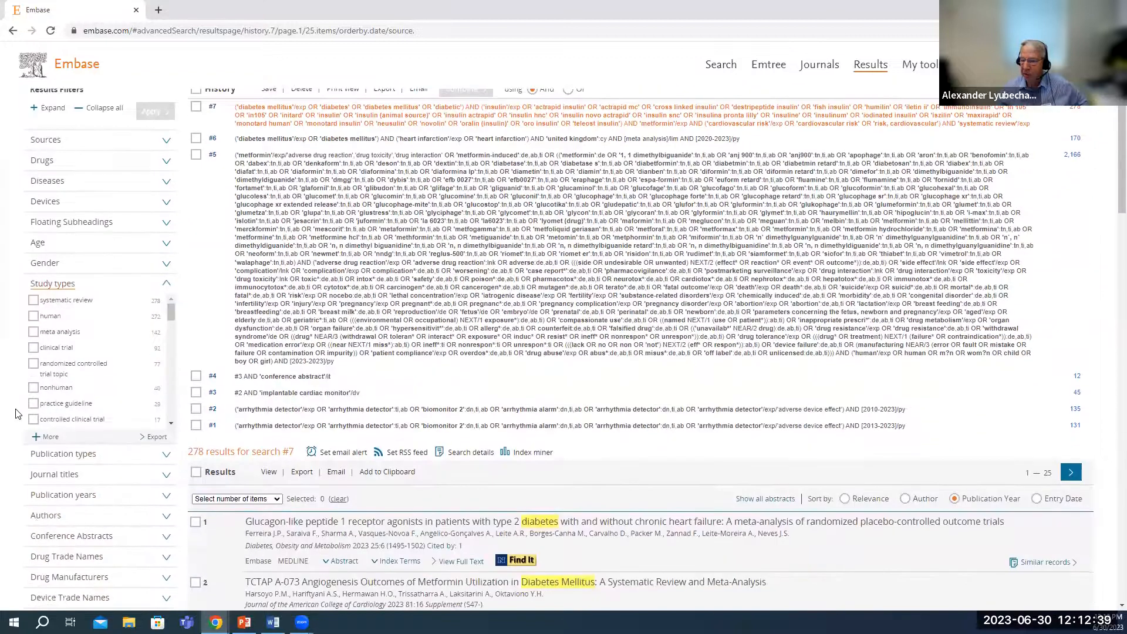
{"action": "left_click", "coordinate": [100, 496]}
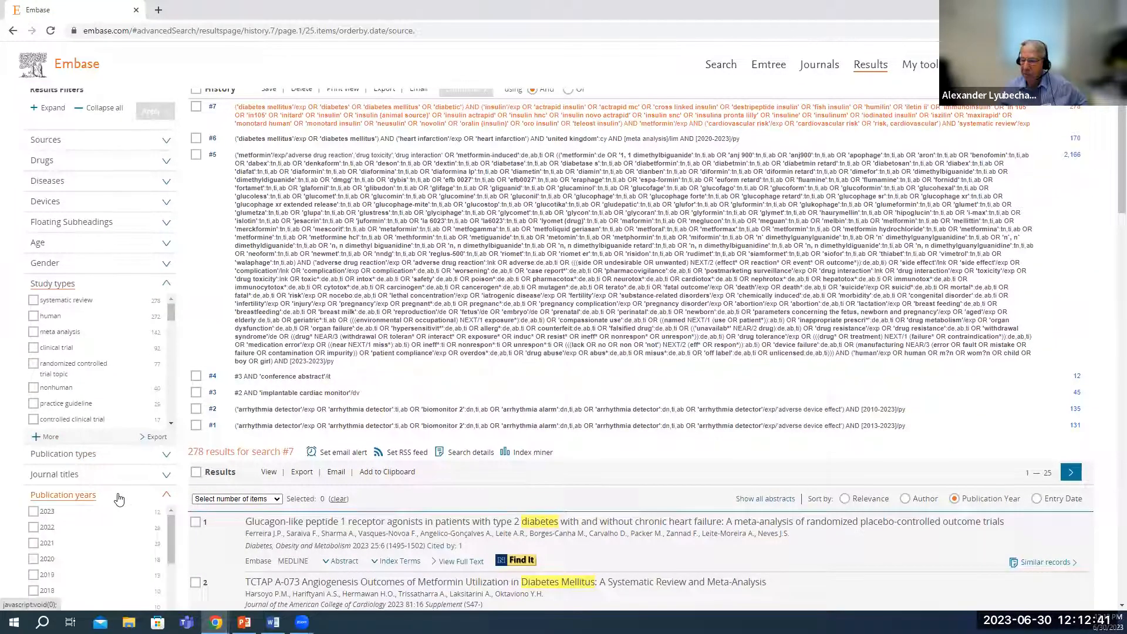
{"action": "left_click", "coordinate": [33, 513]}
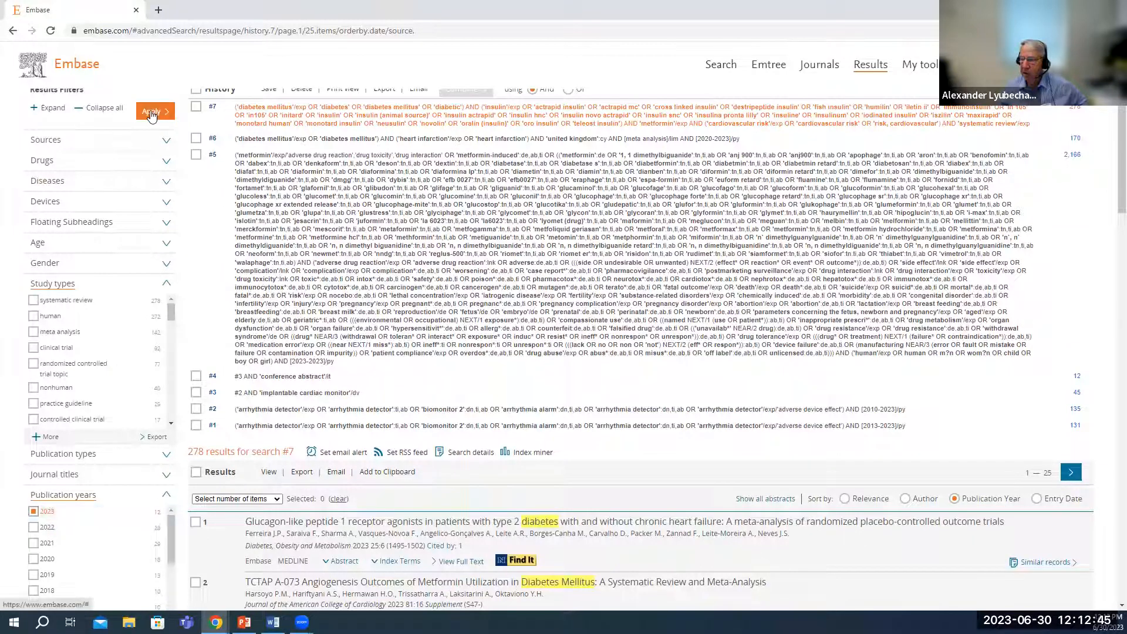
{"action": "left_click", "coordinate": [151, 113]}
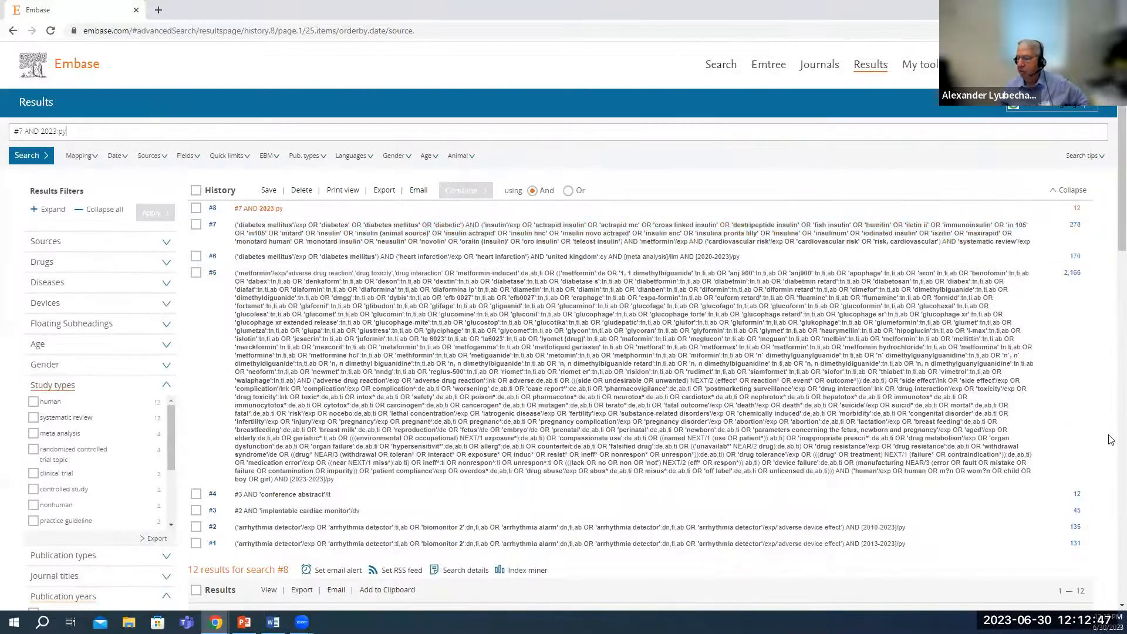
Browse the filtered records and examine the abstract and index terms of the third one, on physical exercise programs in NASH cirrhosis.
{"action": "scroll", "coordinate": [1100, 439], "scroll_direction": "down", "scroll_amount": 7}
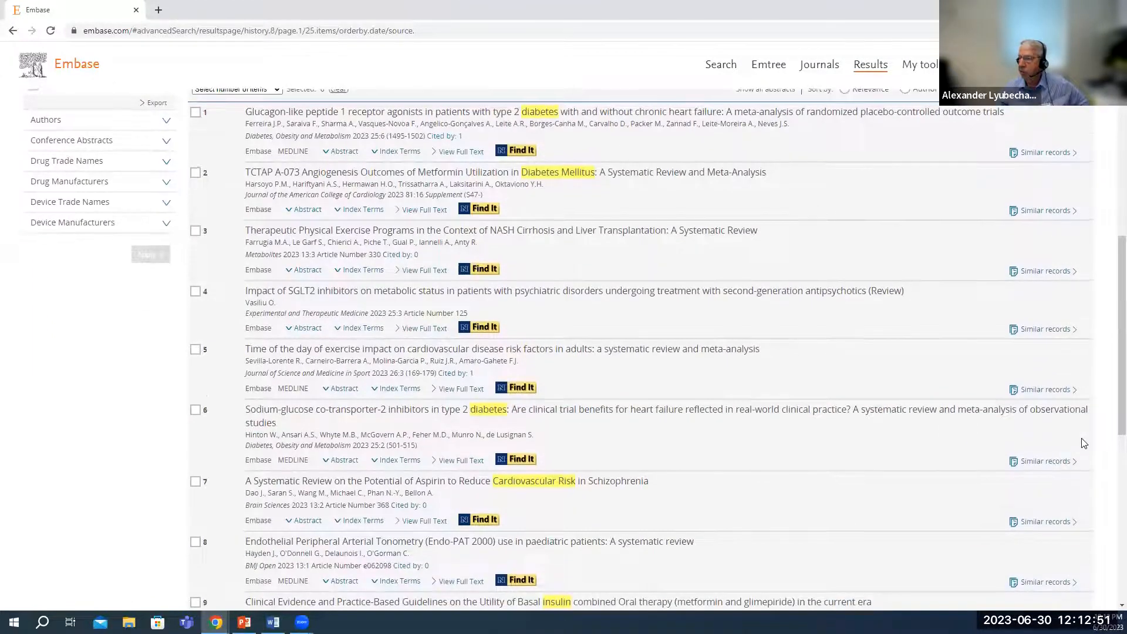
{"action": "scroll", "coordinate": [1085, 443], "scroll_direction": "up", "scroll_amount": 1}
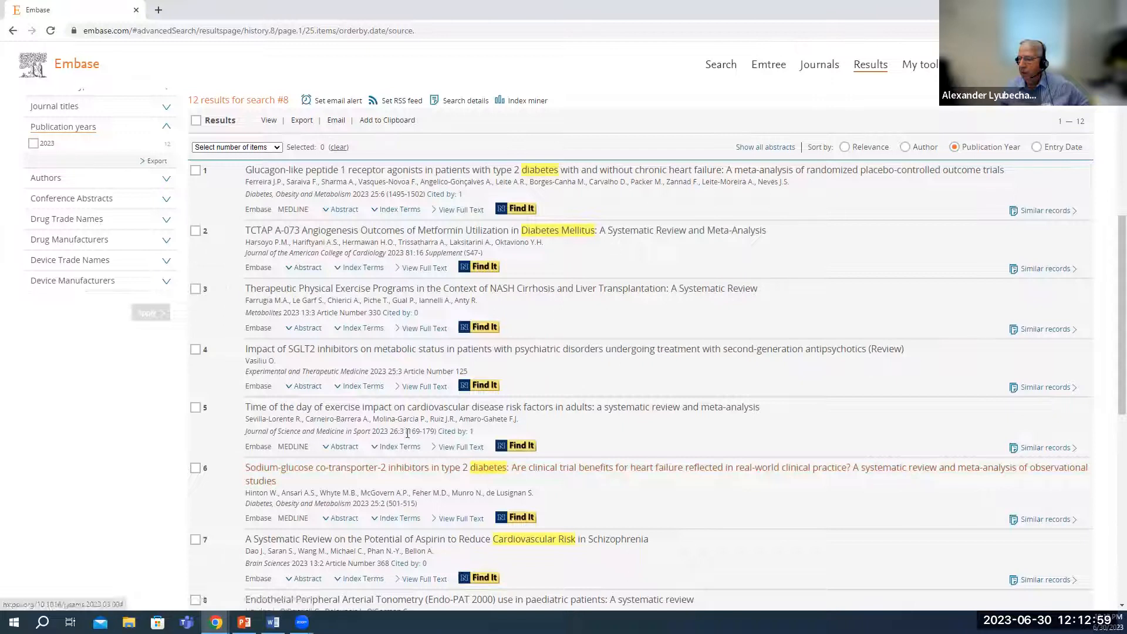
{"action": "left_click", "coordinate": [300, 329]}
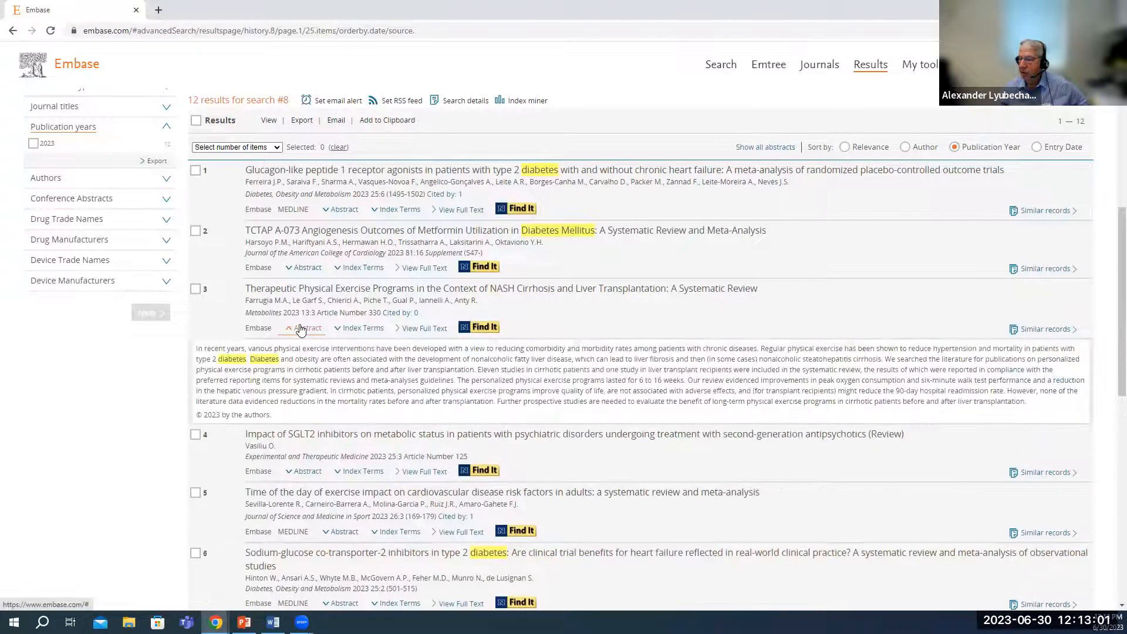
{"action": "left_click", "coordinate": [363, 331]}
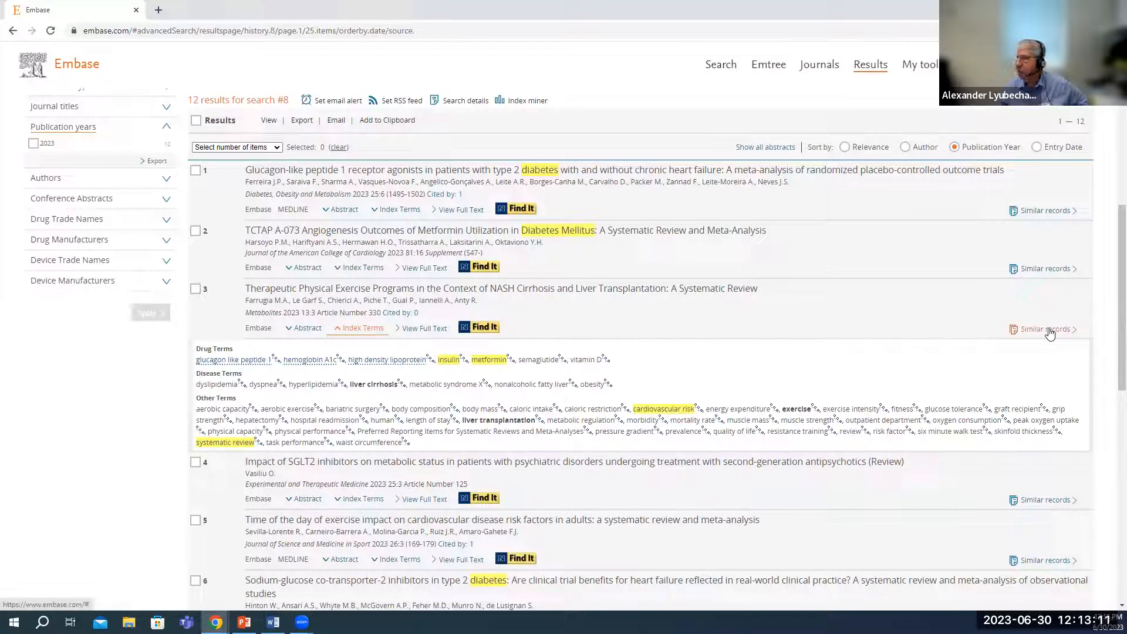
{"action": "scroll", "coordinate": [861, 437], "scroll_direction": "up", "scroll_amount": 2}
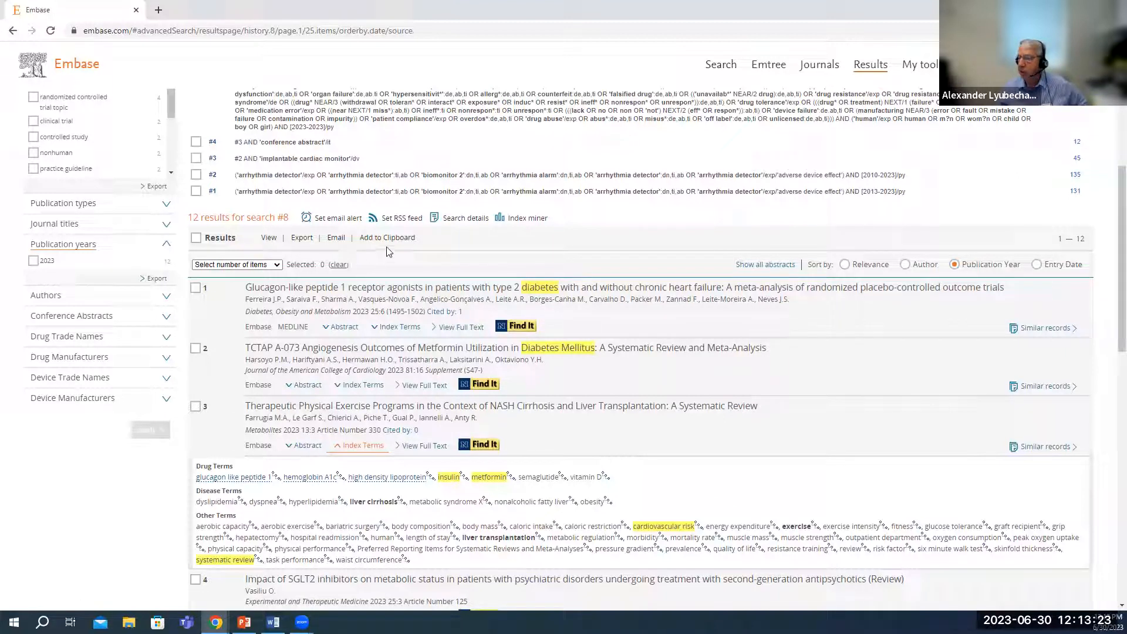
{"action": "scroll", "coordinate": [636, 506], "scroll_direction": "up", "scroll_amount": 3}
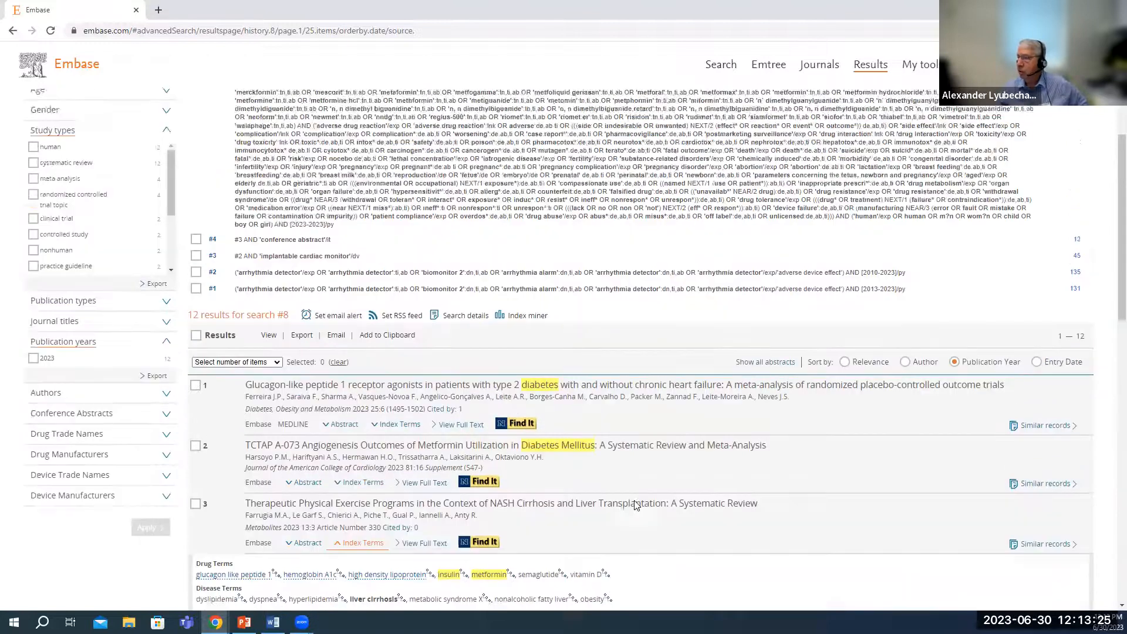
{"action": "scroll", "coordinate": [636, 506], "scroll_direction": "up", "scroll_amount": 3}
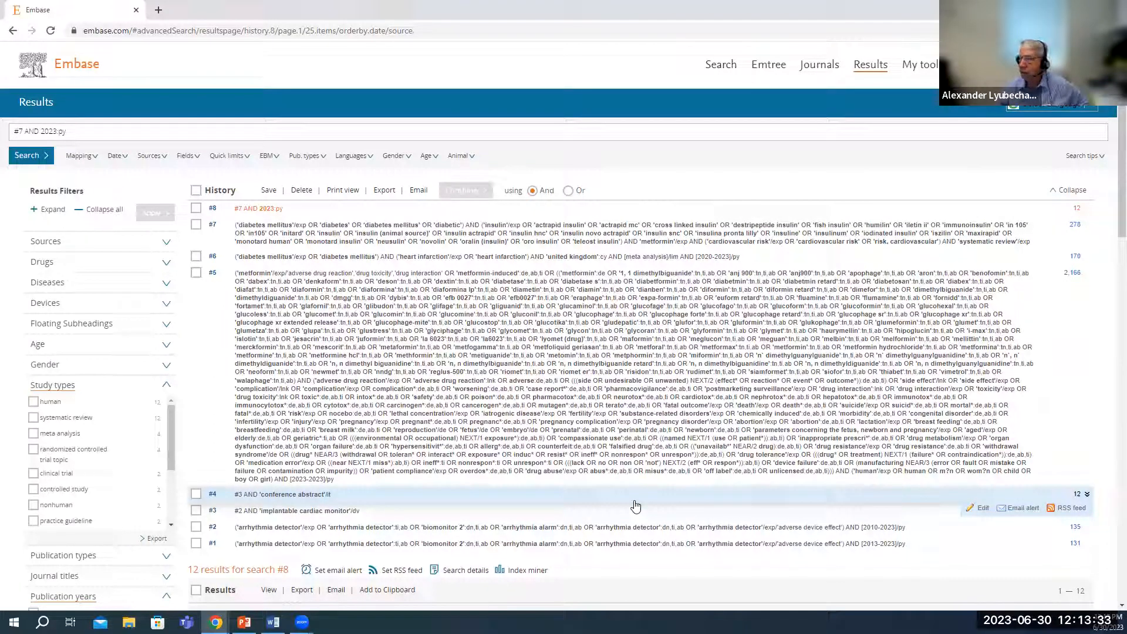
{"action": "scroll", "coordinate": [636, 506], "scroll_direction": "down", "scroll_amount": 1}
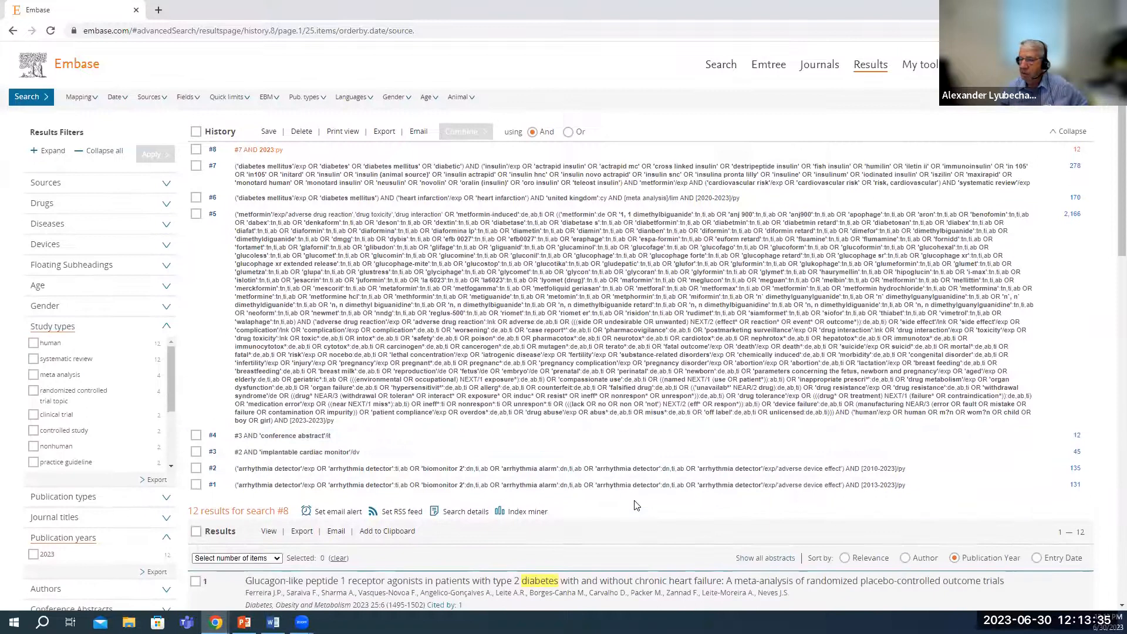
{"action": "scroll", "coordinate": [635, 500], "scroll_direction": "down", "scroll_amount": 4}
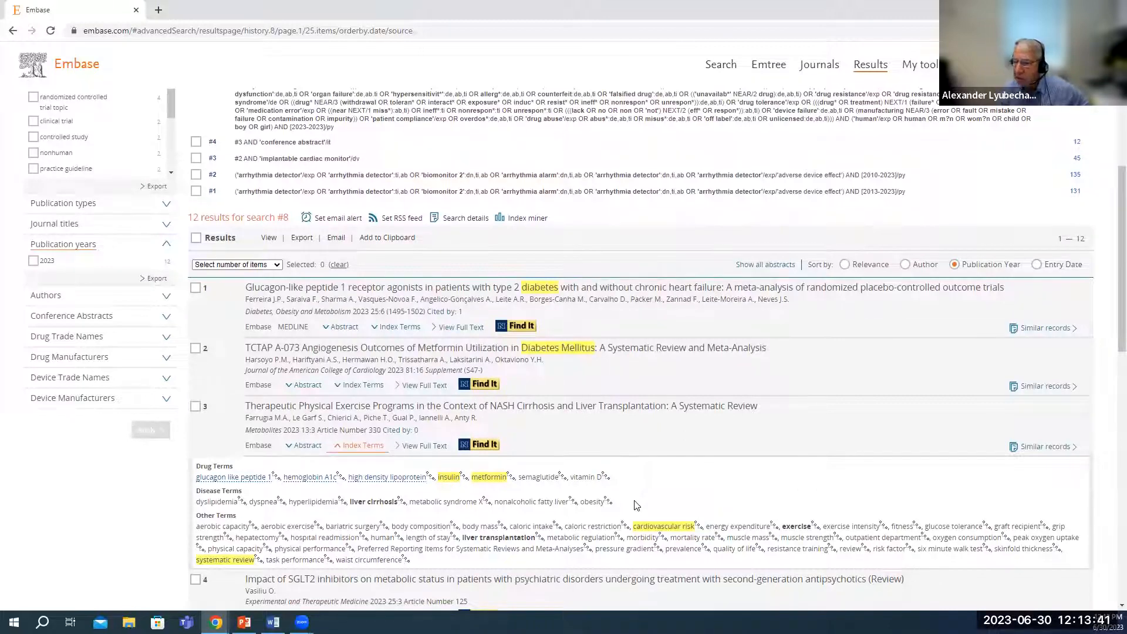
{"action": "scroll", "coordinate": [635, 505], "scroll_direction": "up", "scroll_amount": 4}
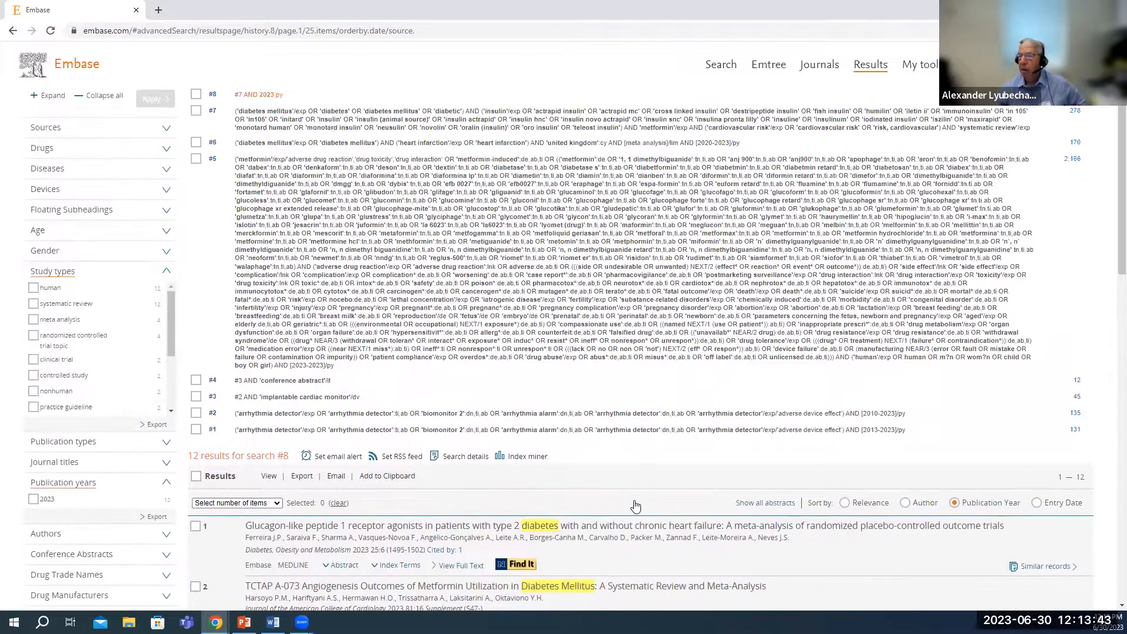
{"action": "scroll", "coordinate": [635, 504], "scroll_direction": "up", "scroll_amount": 2}
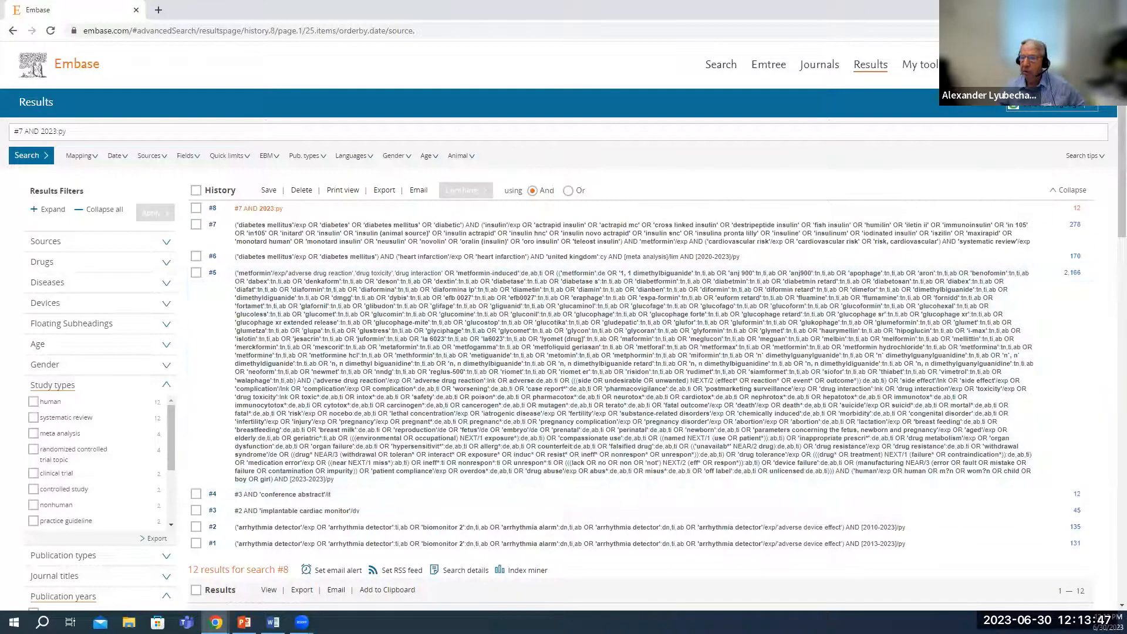
Start a PV Wizard search with the Emtree term metformin as drug name, keeping the adverse drug reaction, drug toxicity and drug interaction subheadings.
{"action": "left_click", "coordinate": [77, 68]}
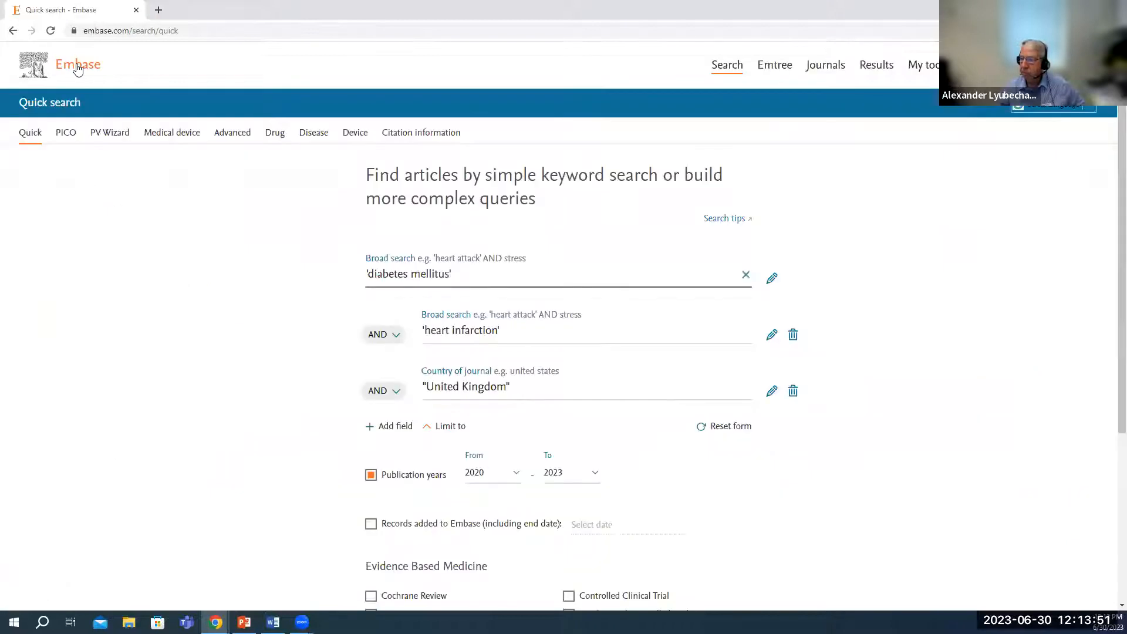
{"action": "left_click", "coordinate": [96, 134]}
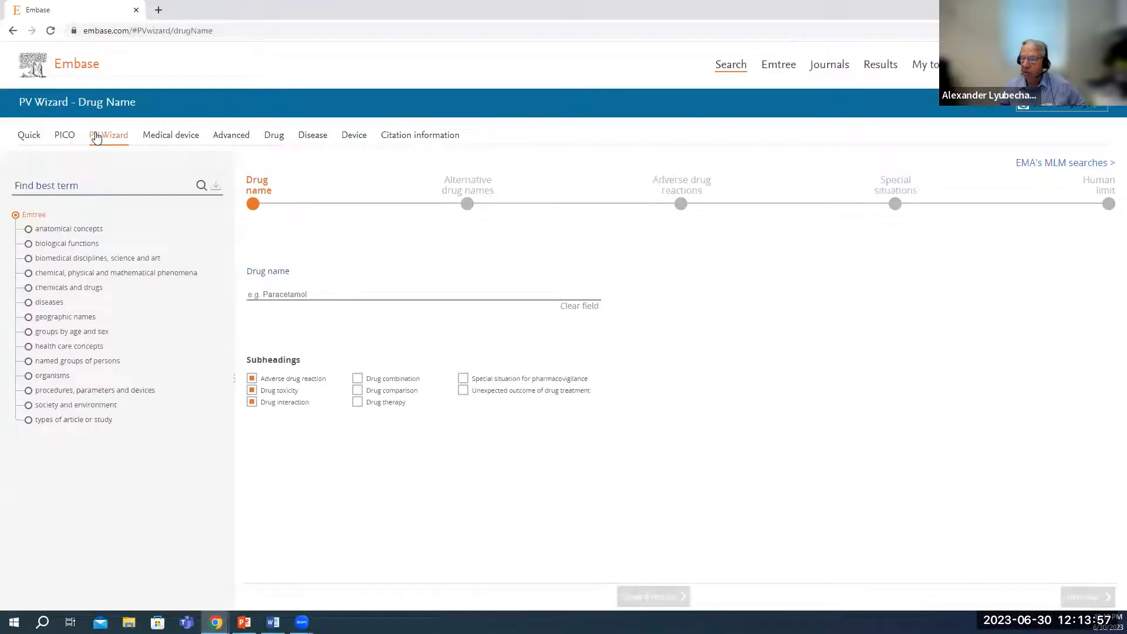
{"action": "left_click", "coordinate": [87, 180]}
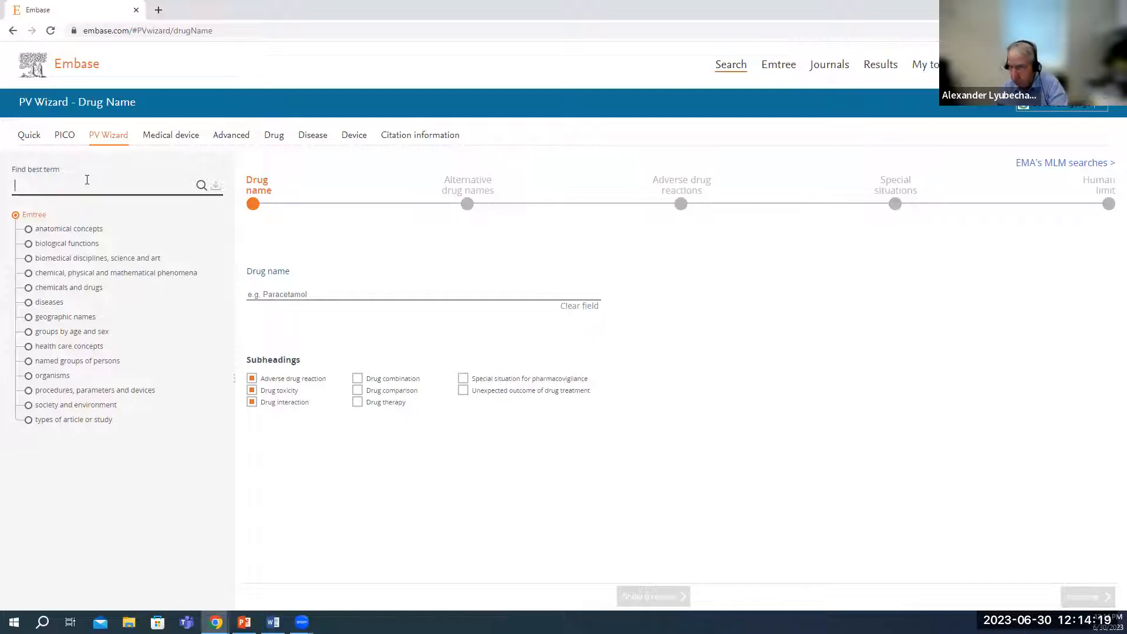
{"action": "type", "text": "metform"}
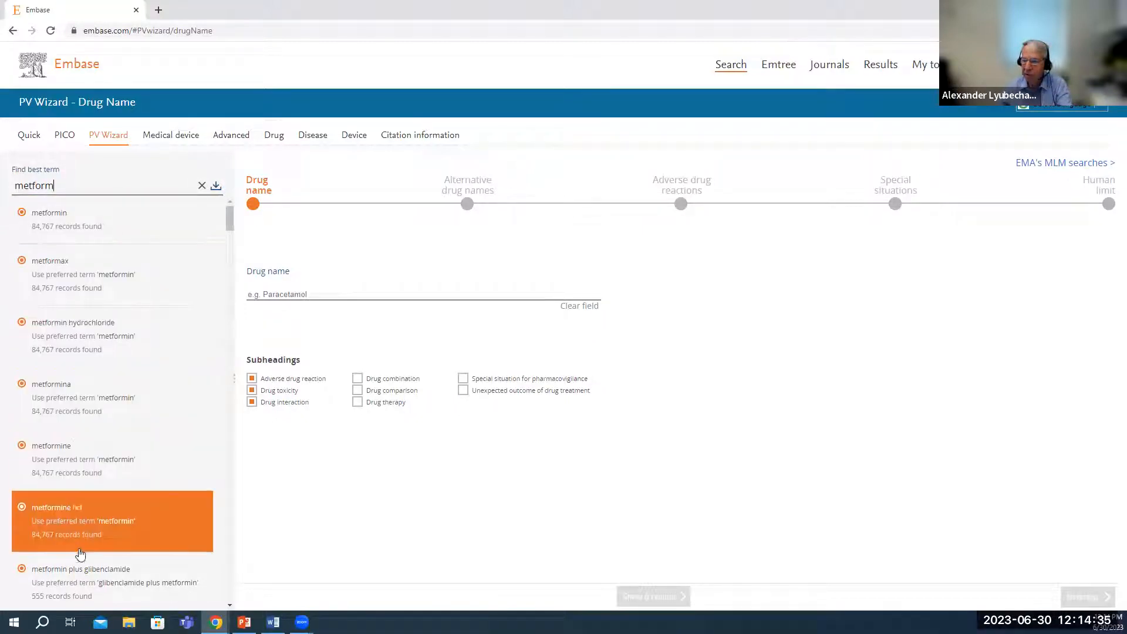
{"action": "left_click", "coordinate": [82, 228]}
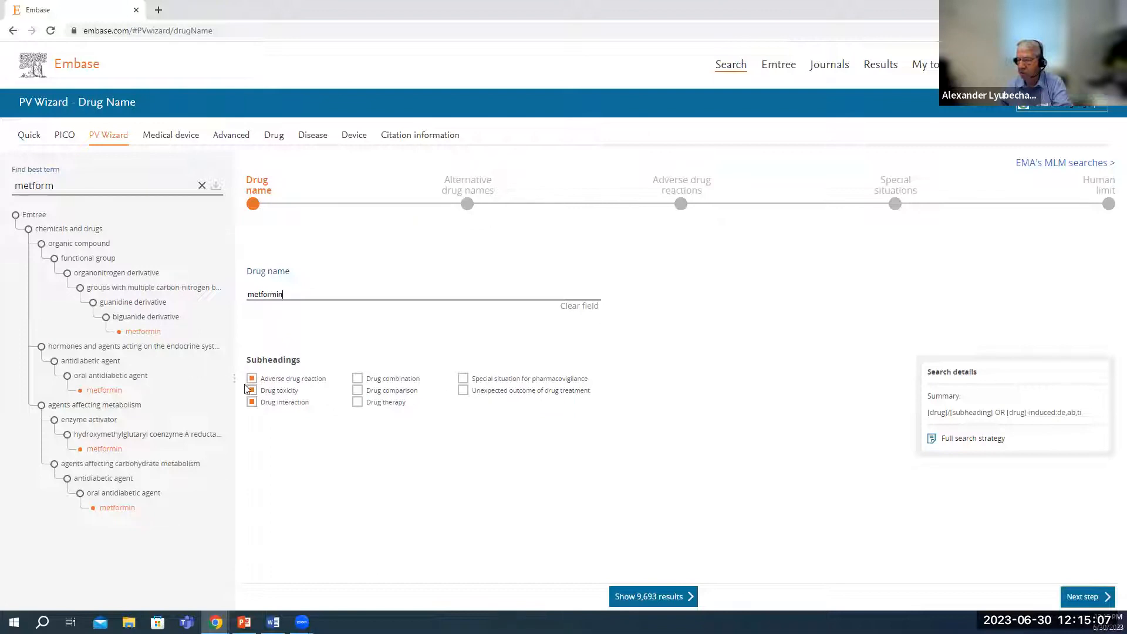
{"action": "left_click", "coordinate": [251, 401]}
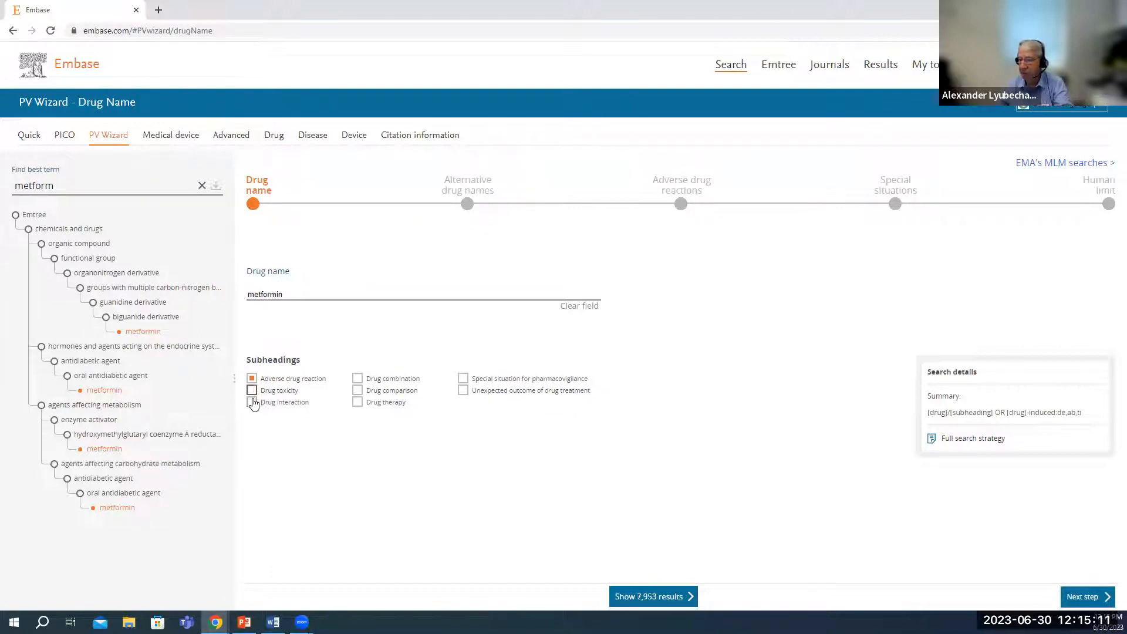
{"action": "left_click", "coordinate": [252, 403]}
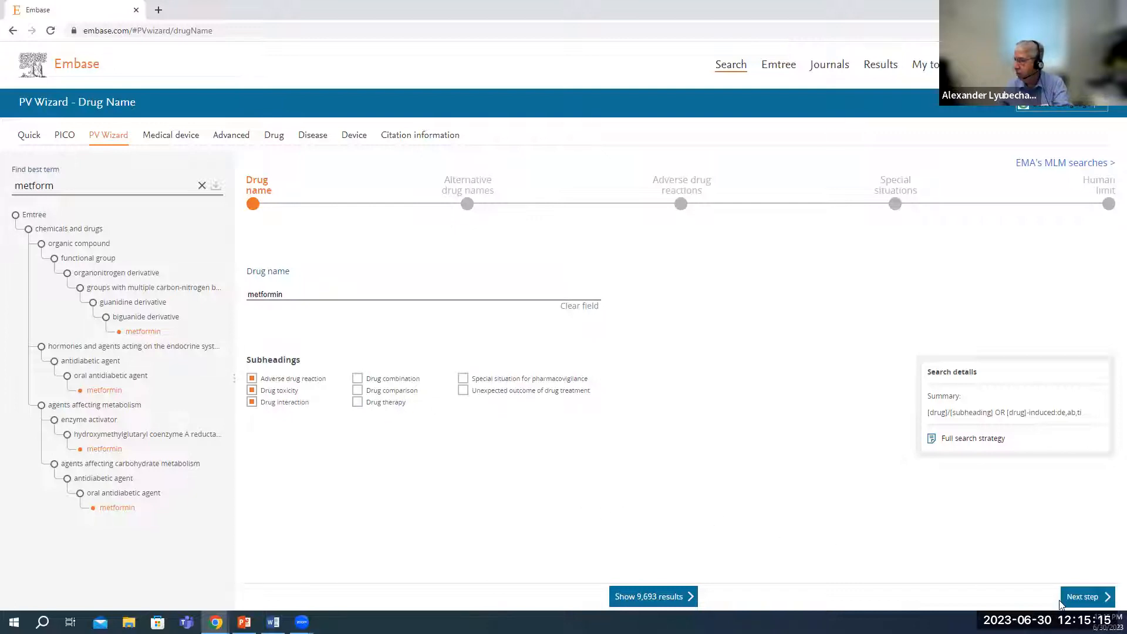
Accept the default alternative drug names, adverse drug reactions and special situations queries, and continue to the human limit stage.
{"action": "left_click", "coordinate": [1091, 598]}
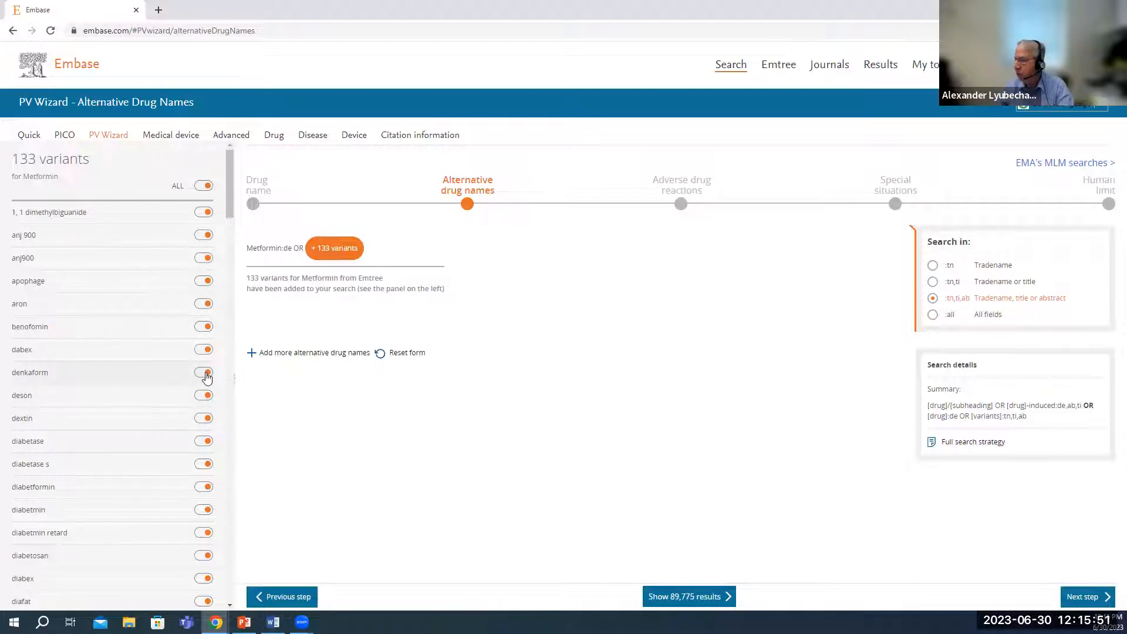
{"action": "left_click", "coordinate": [1073, 605]}
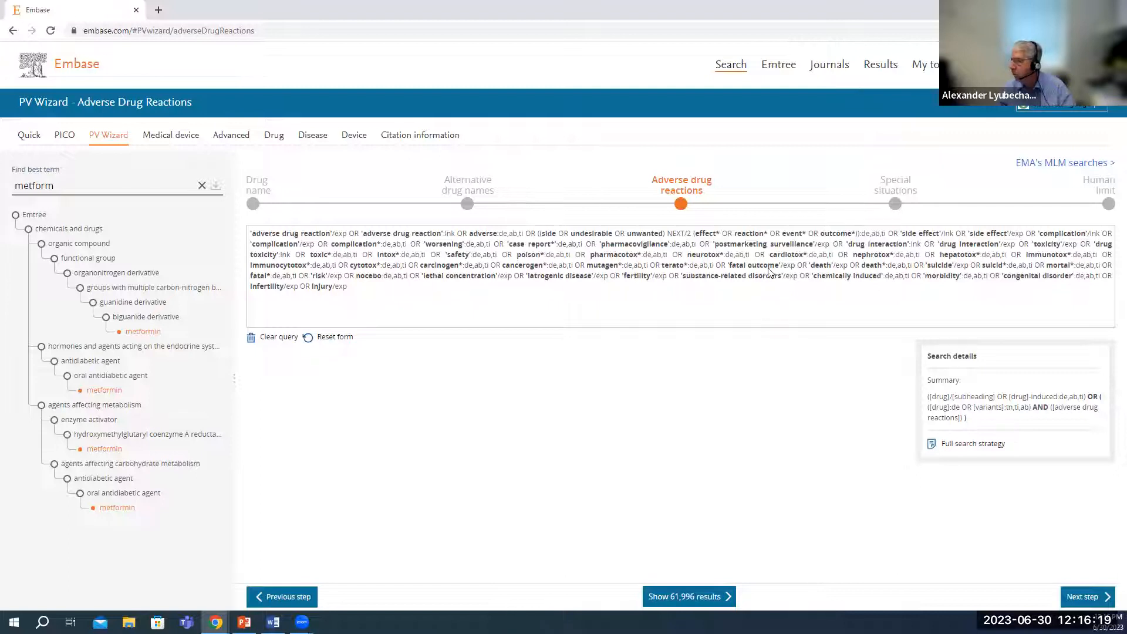
{"action": "left_click", "coordinate": [1076, 597]}
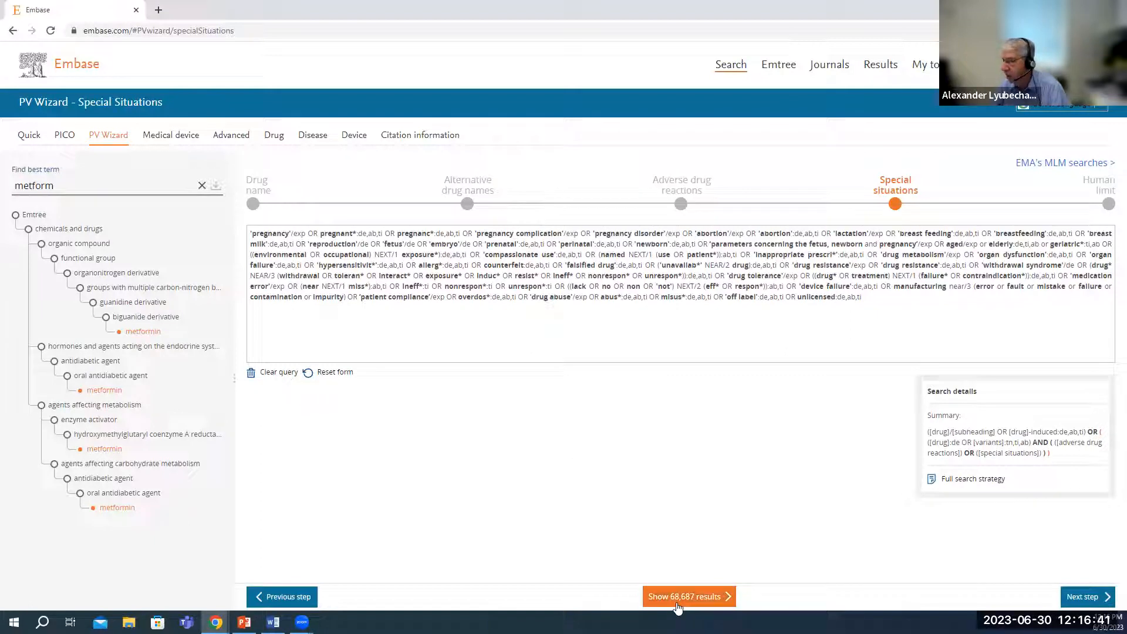
{"action": "left_click", "coordinate": [1071, 597]}
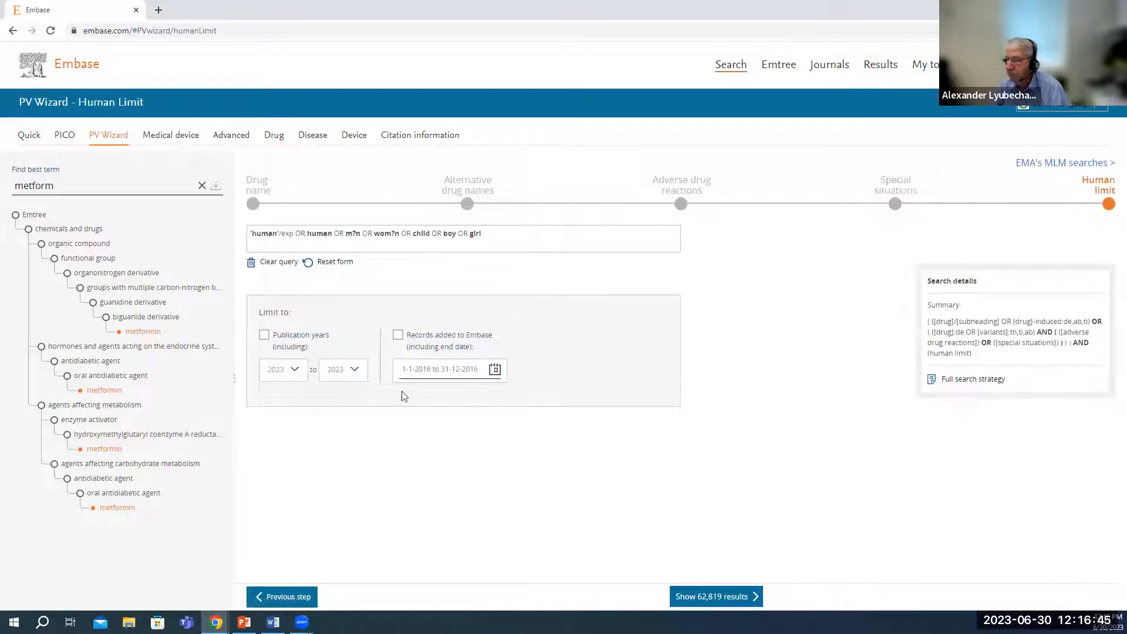
Limit the metformin search to publication years 2023 to 2023 and display its full search strategy.
{"action": "left_click", "coordinate": [264, 335]}
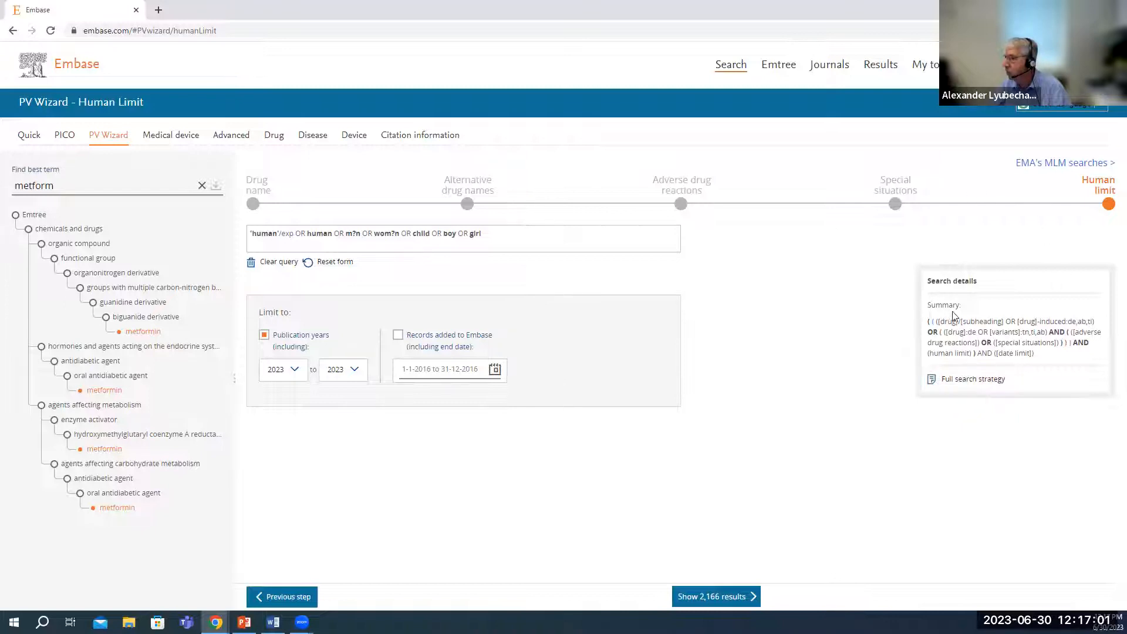
{"action": "left_click", "coordinate": [954, 390]}
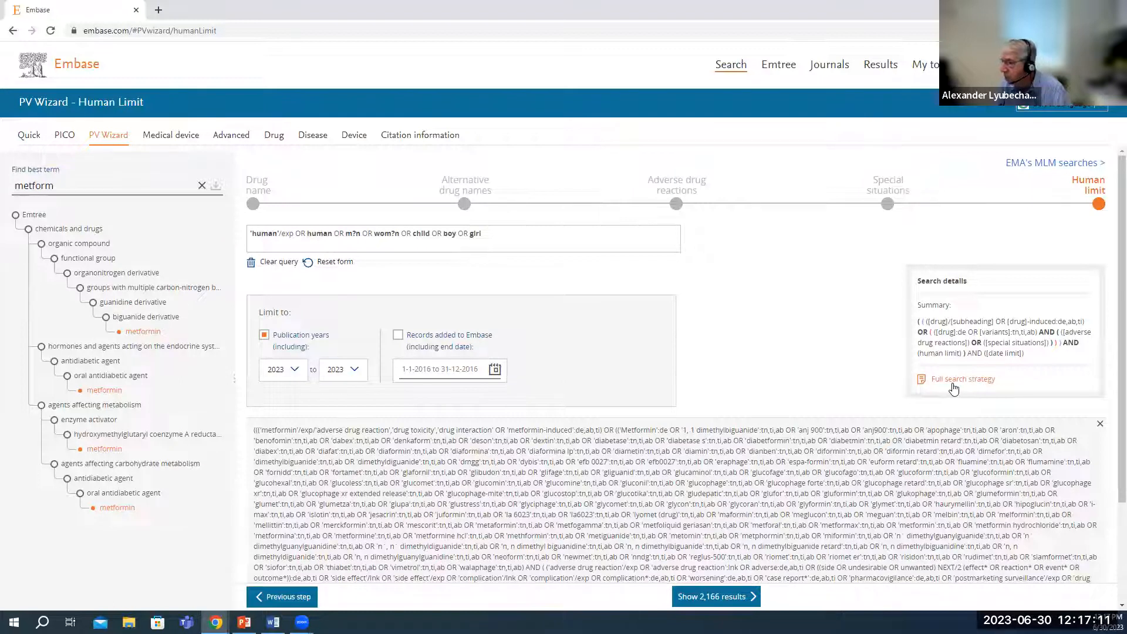
Run the limited metformin search and browse its records and the search history.
{"action": "left_click", "coordinate": [743, 597]}
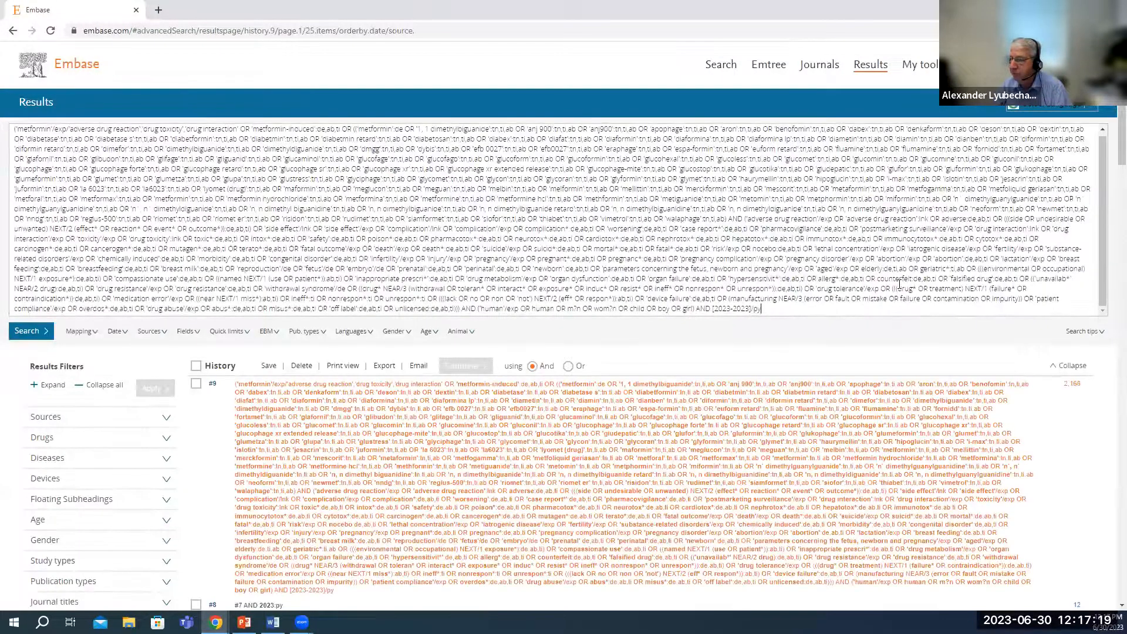
{"action": "scroll", "coordinate": [798, 361], "scroll_direction": "down", "scroll_amount": 1}
{"action": "scroll", "coordinate": [799, 361], "scroll_direction": "down", "scroll_amount": 12}
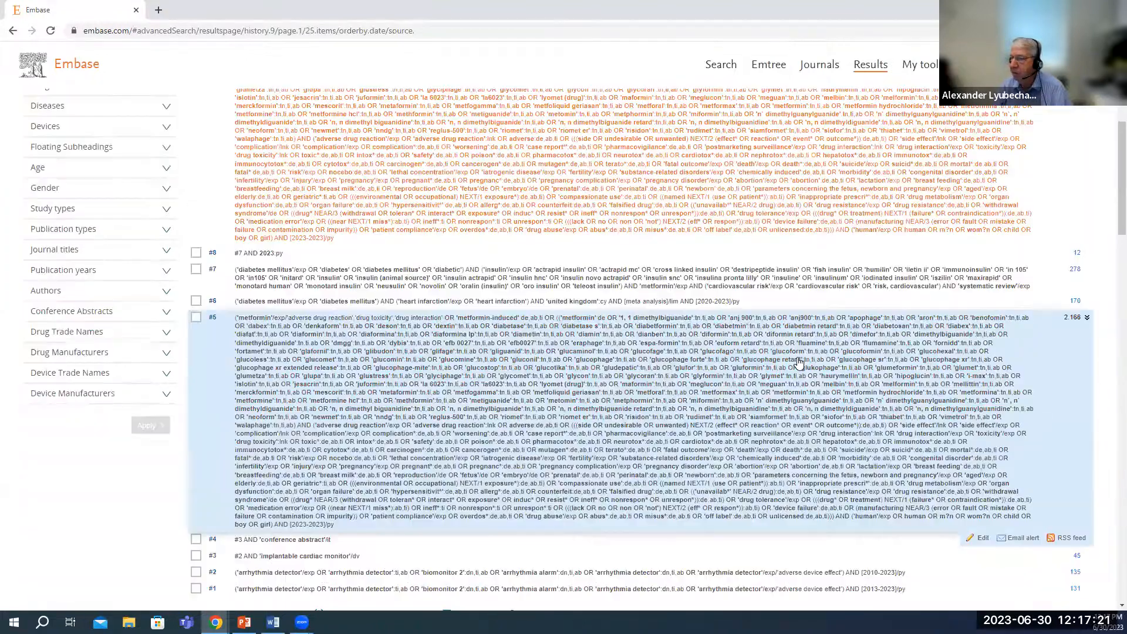
{"action": "scroll", "coordinate": [799, 361], "scroll_direction": "down", "scroll_amount": 6}
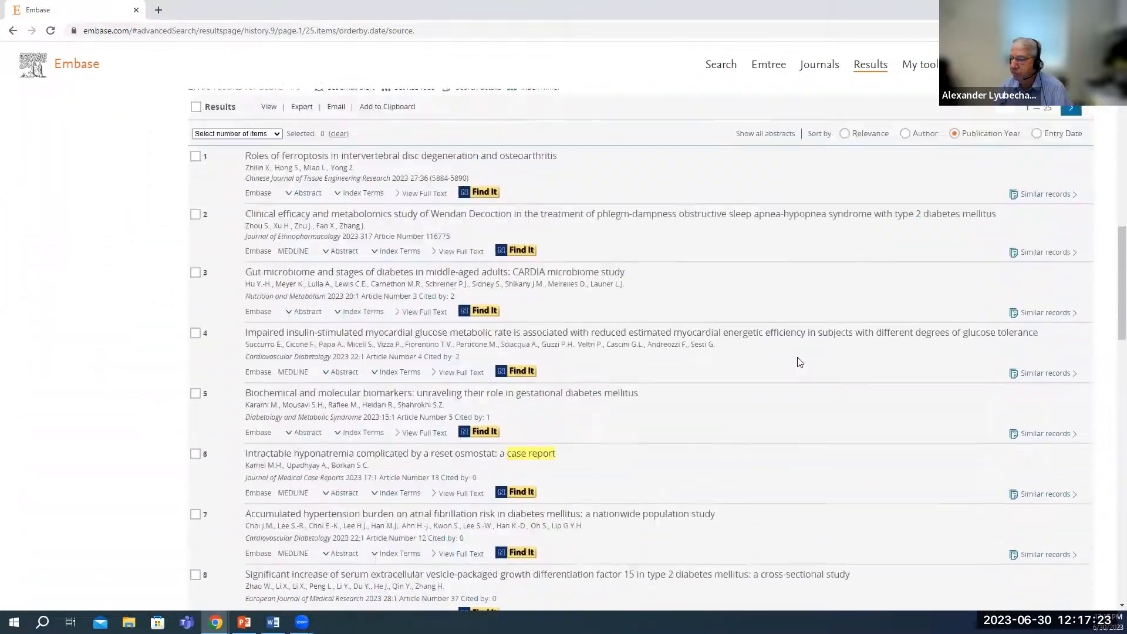
{"action": "scroll", "coordinate": [798, 362], "scroll_direction": "down", "scroll_amount": 1}
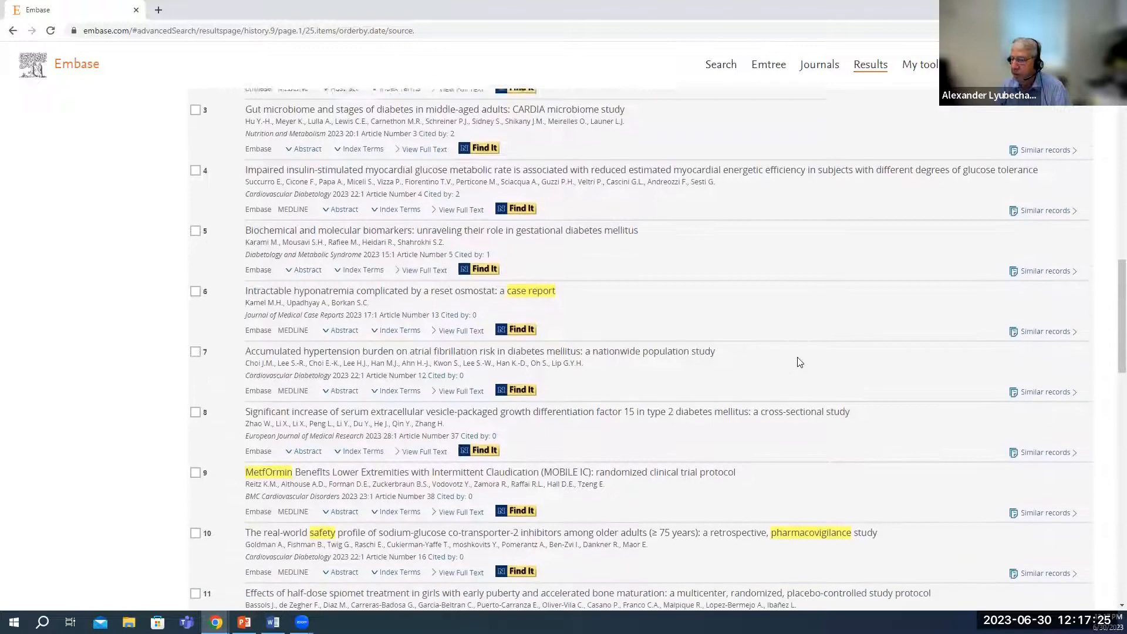
{"action": "scroll", "coordinate": [798, 361], "scroll_direction": "up", "scroll_amount": 2}
{"action": "scroll", "coordinate": [799, 362], "scroll_direction": "up", "scroll_amount": 1}
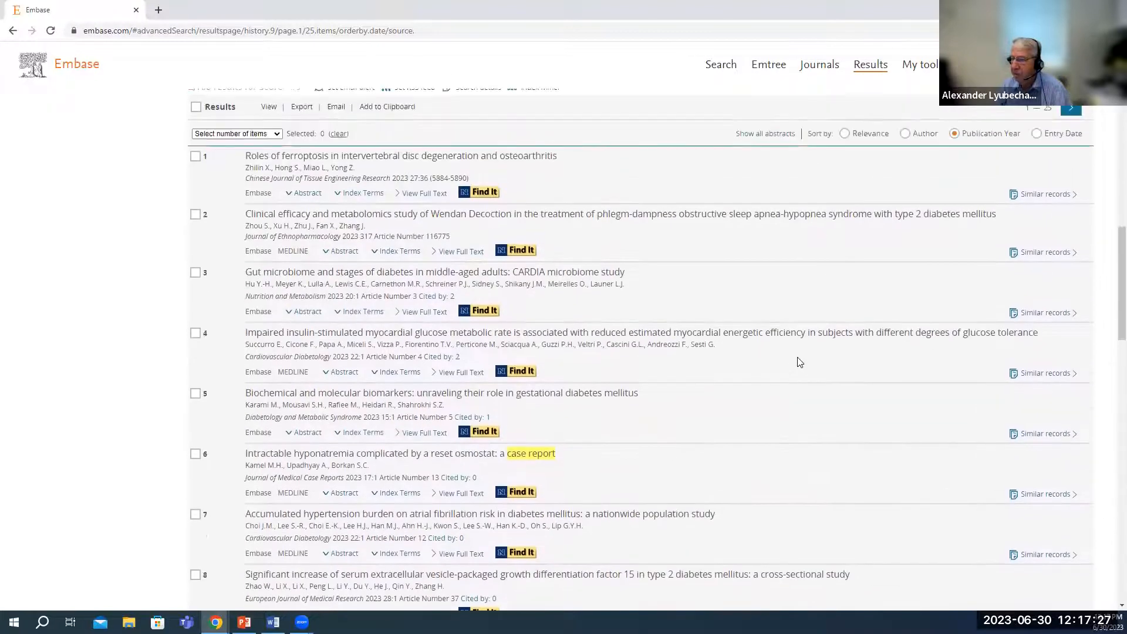
{"action": "scroll", "coordinate": [798, 361], "scroll_direction": "down", "scroll_amount": 2}
{"action": "scroll", "coordinate": [799, 362], "scroll_direction": "up", "scroll_amount": 1}
{"action": "scroll", "coordinate": [798, 362], "scroll_direction": "up", "scroll_amount": 1}
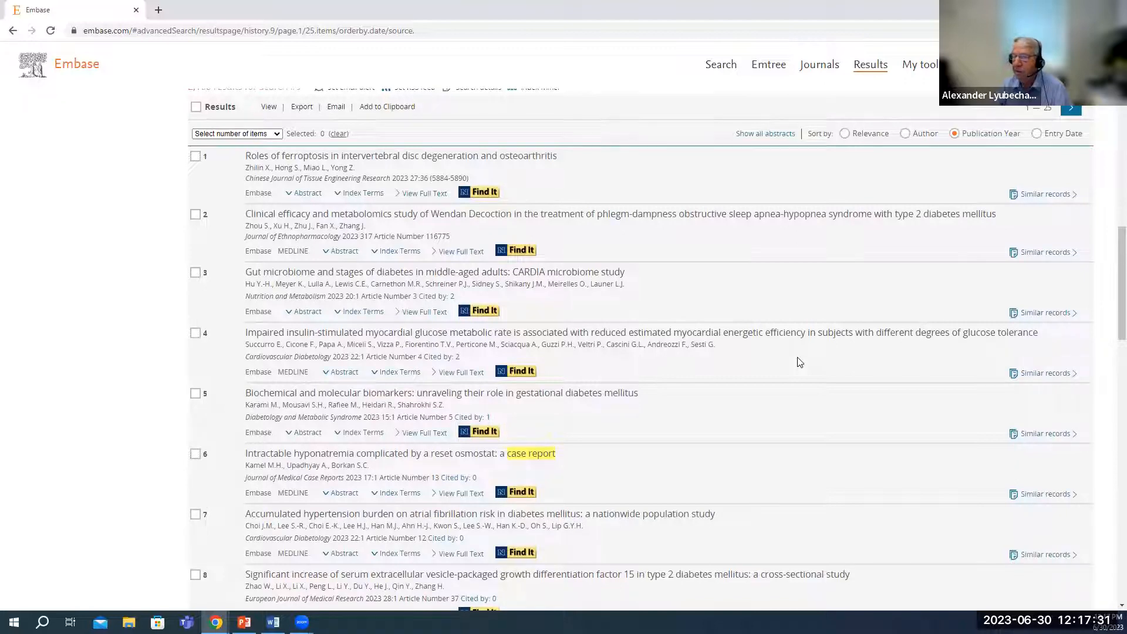
{"action": "scroll", "coordinate": [796, 364], "scroll_direction": "up", "scroll_amount": 1}
{"action": "scroll", "coordinate": [795, 365], "scroll_direction": "up", "scroll_amount": 8}
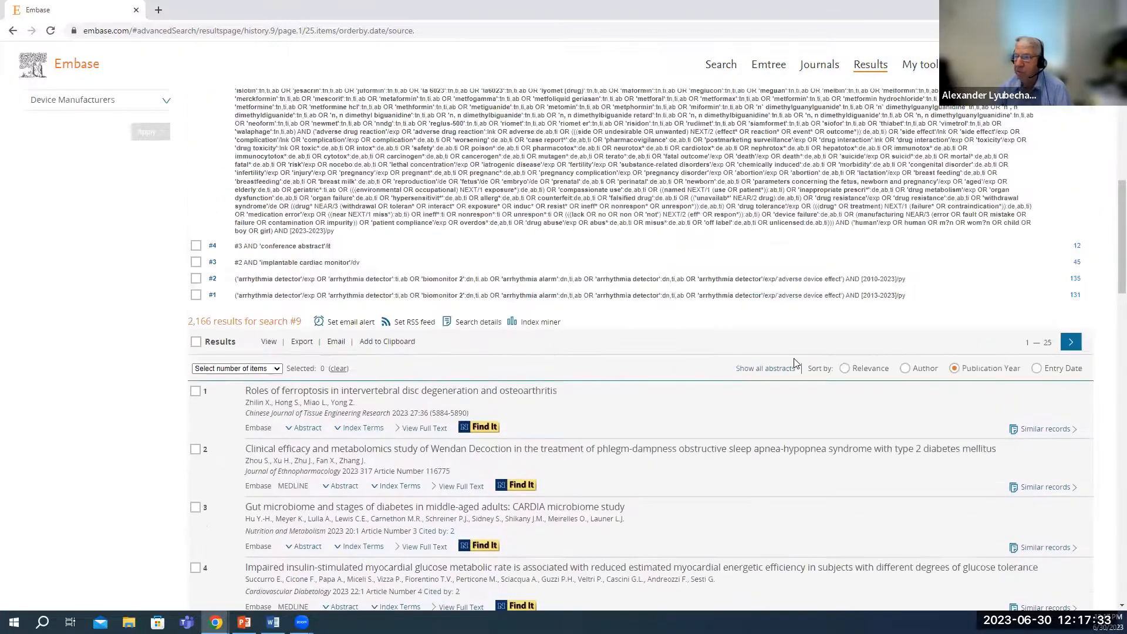
{"action": "scroll", "coordinate": [795, 364], "scroll_direction": "up", "scroll_amount": 5}
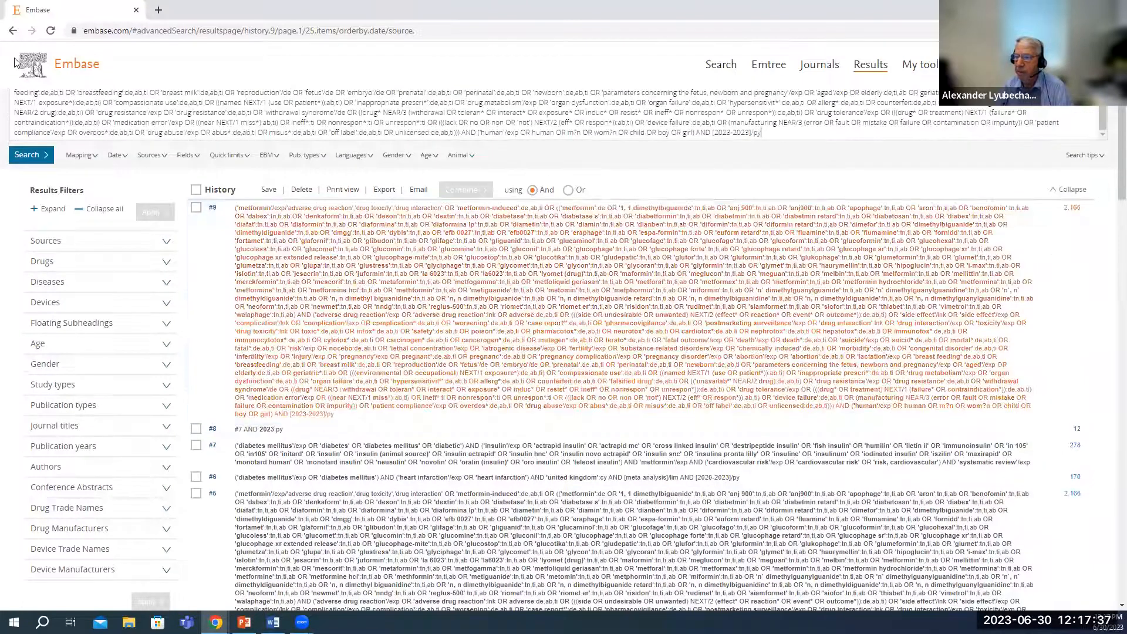
Open the Medical device search form and explore the Emtree device hierarchy down to cardiovascular equipment, without adding a term.
{"action": "left_click", "coordinate": [57, 68]}
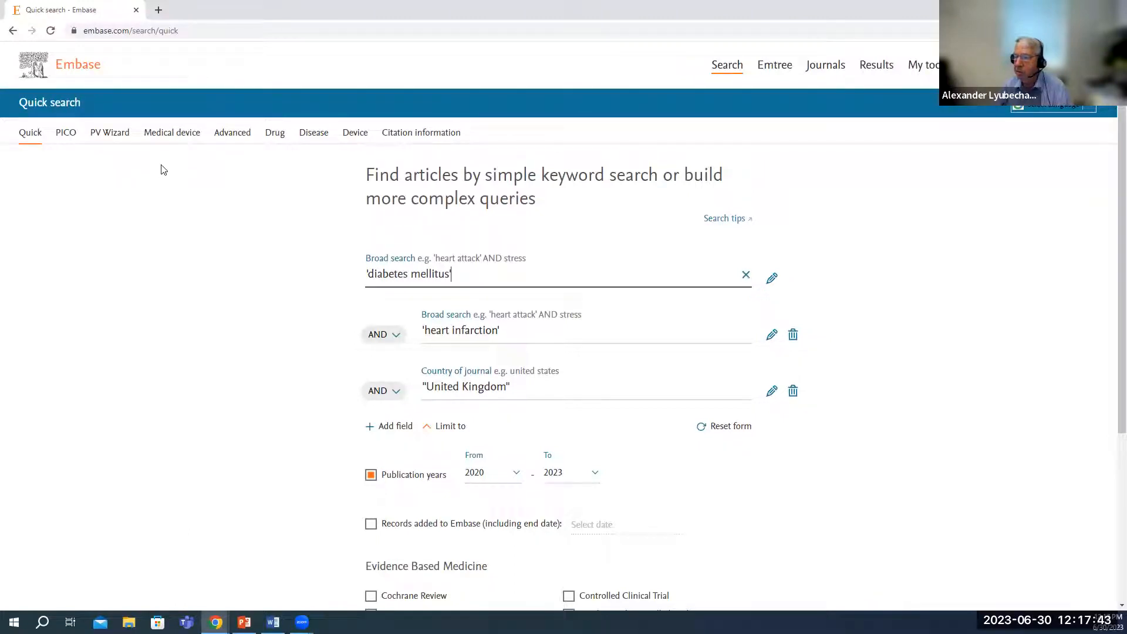
{"action": "left_click", "coordinate": [169, 141]}
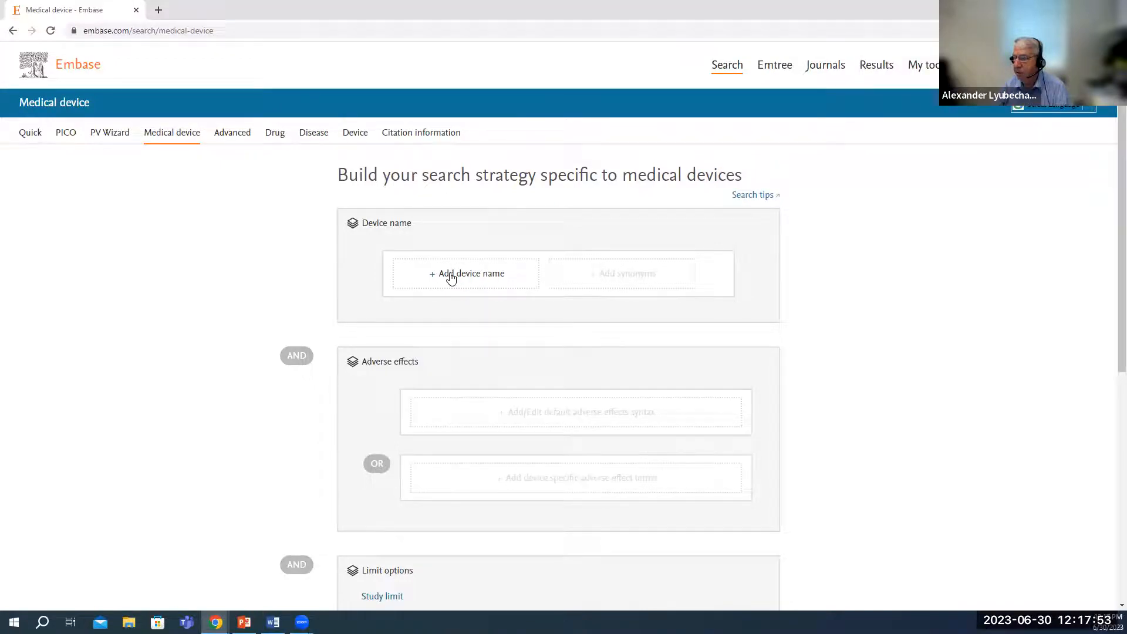
{"action": "left_click", "coordinate": [451, 277]}
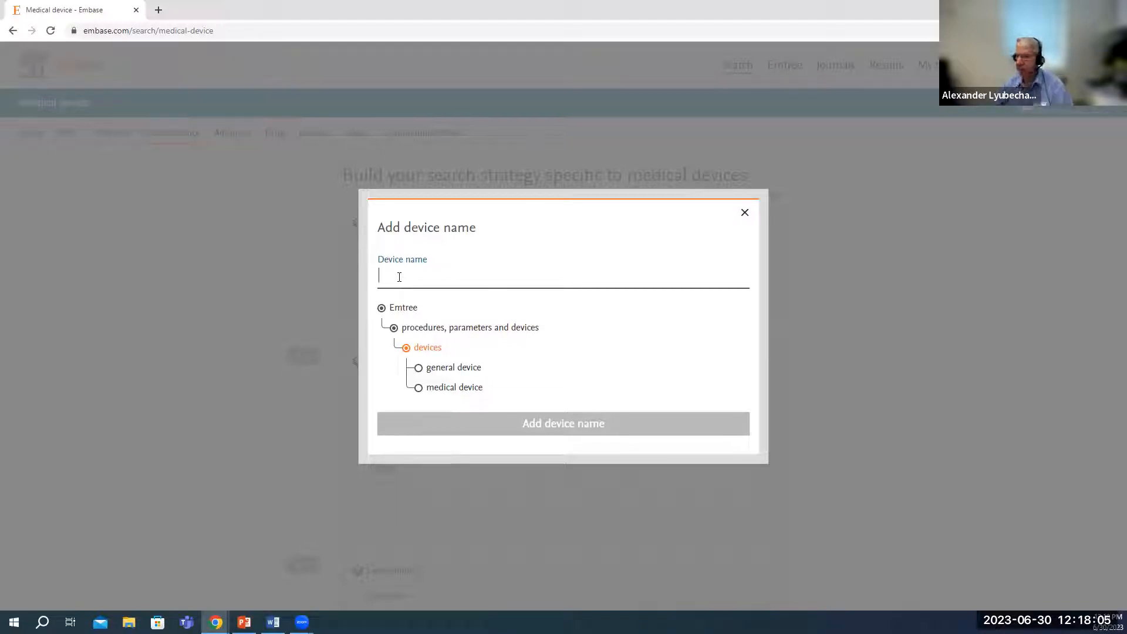
{"action": "left_click", "coordinate": [435, 392]}
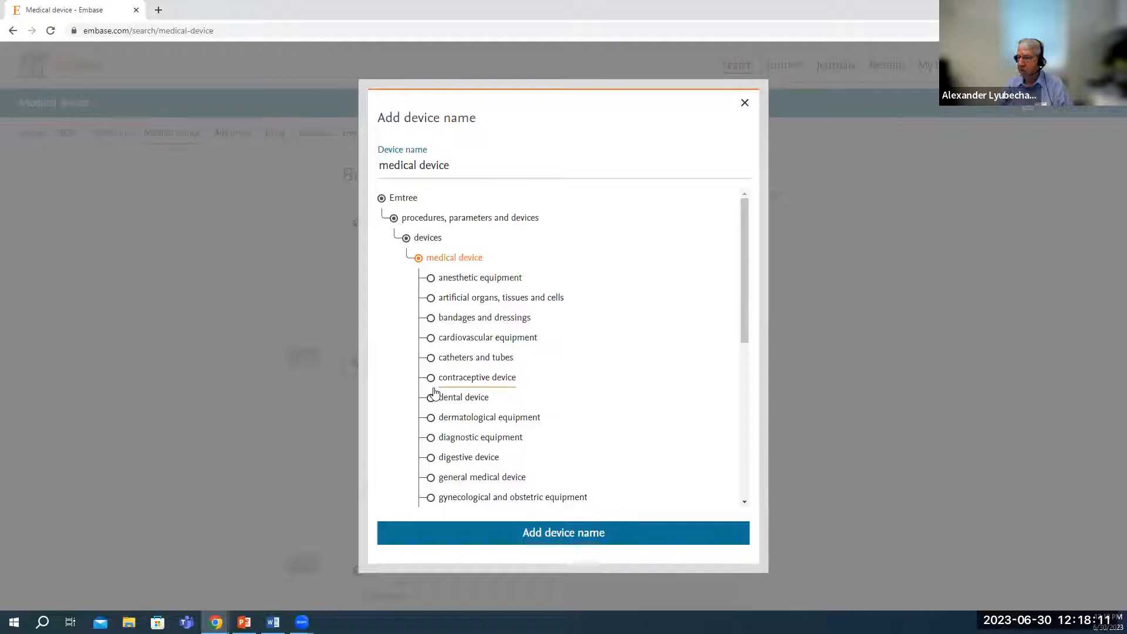
{"action": "left_click", "coordinate": [451, 338]}
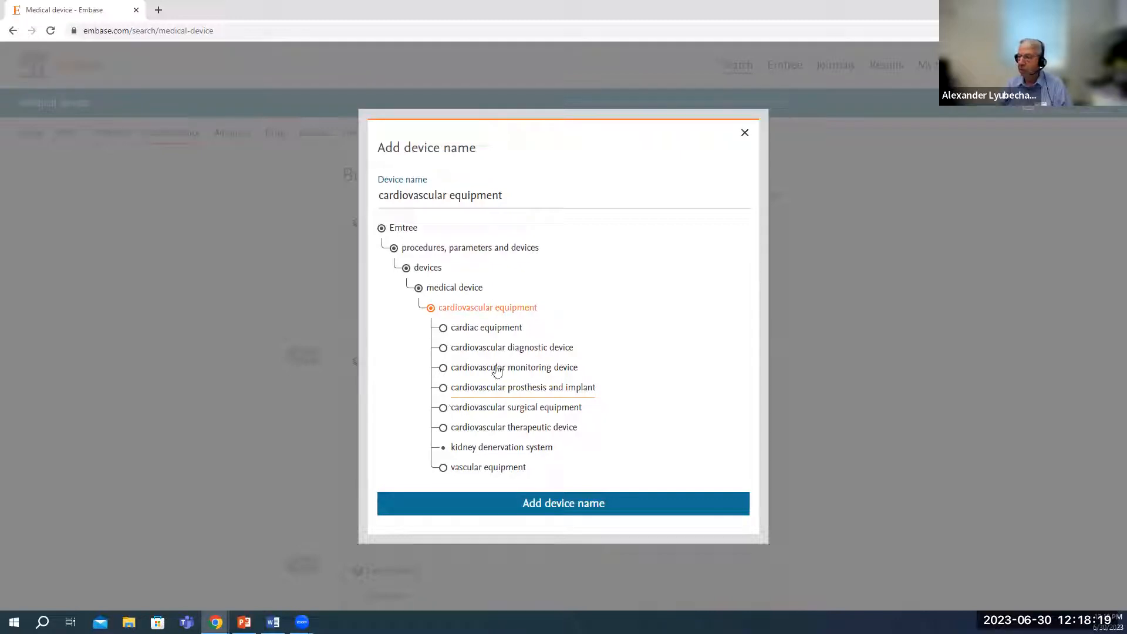
{"action": "left_click", "coordinate": [744, 133]}
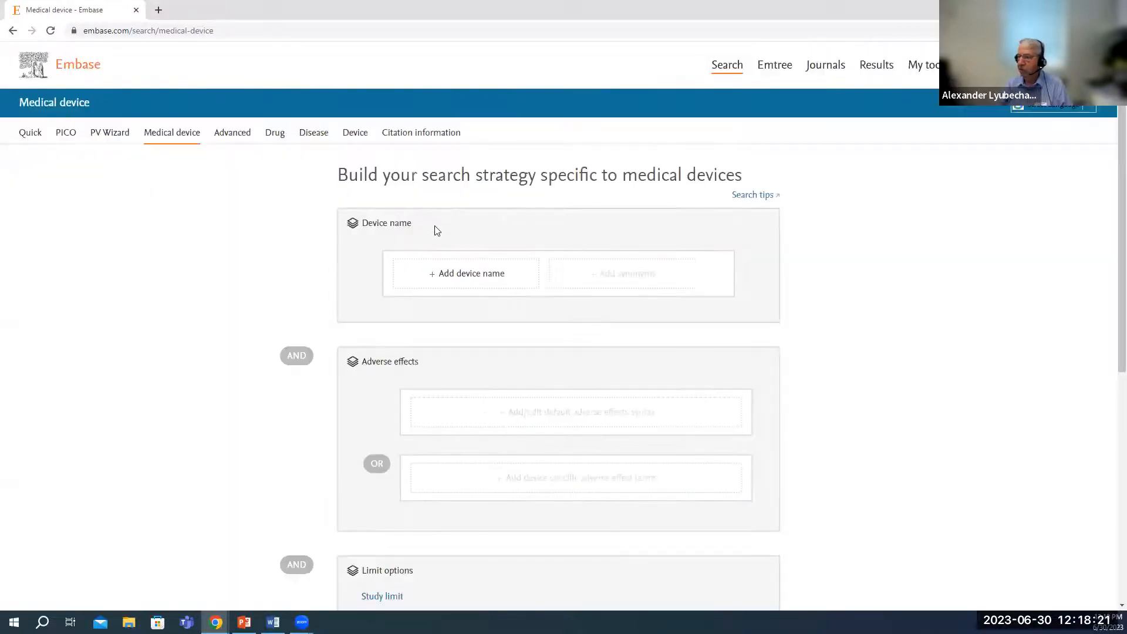
Add the Emtree term arrhythmia detector as the device name of the medical device search.
{"action": "left_click", "coordinate": [429, 269]}
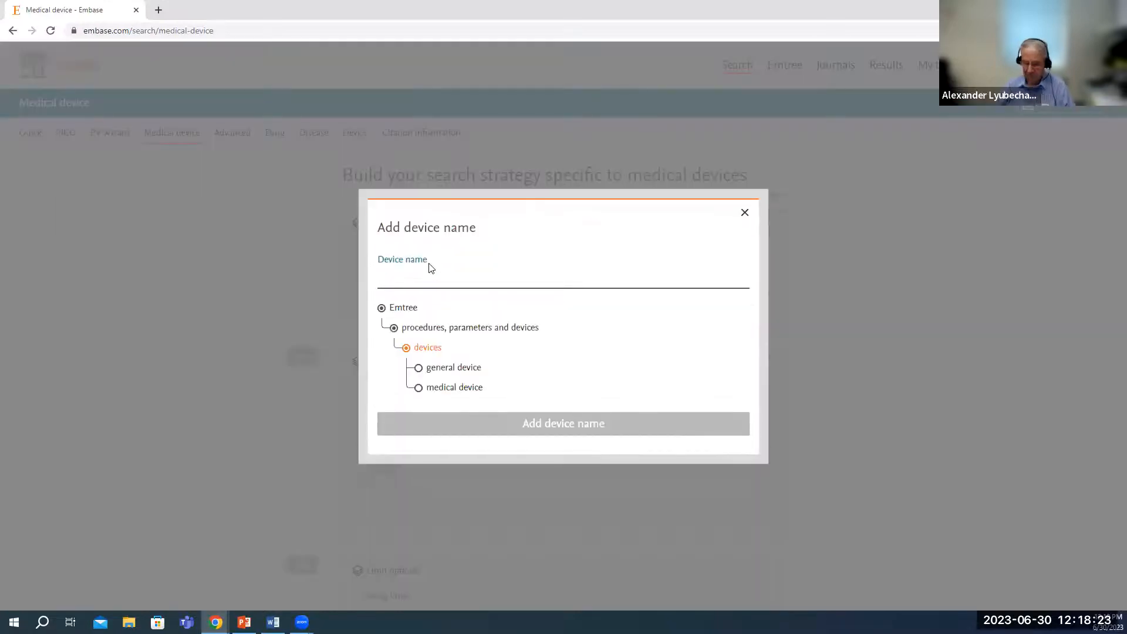
{"action": "type", "text": "a"}
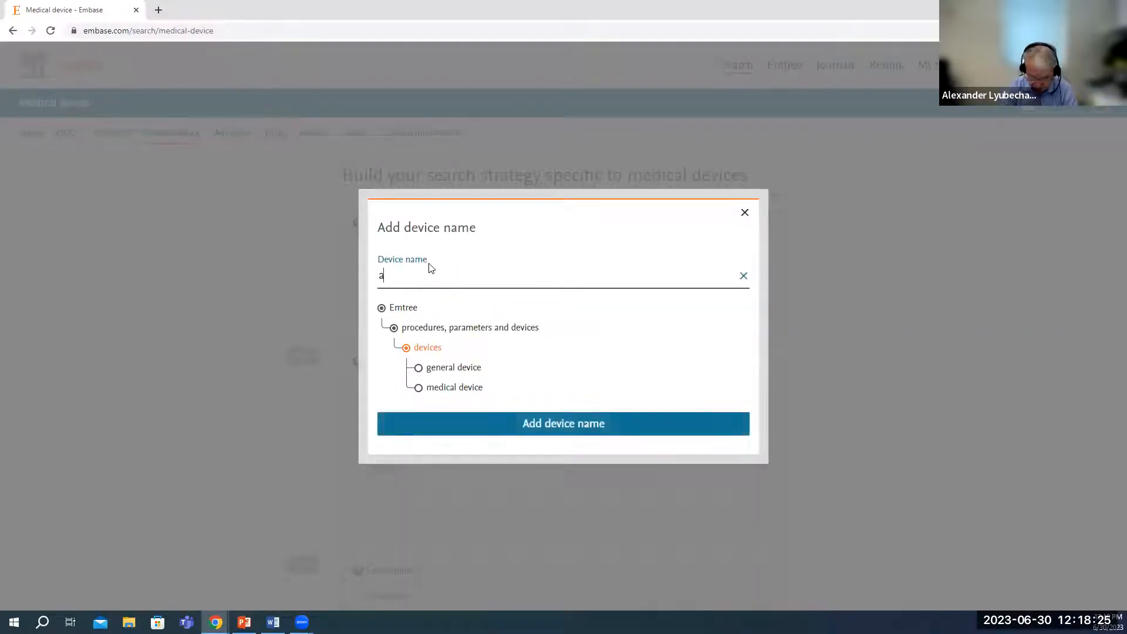
{"action": "type", "text": "rrhy"}
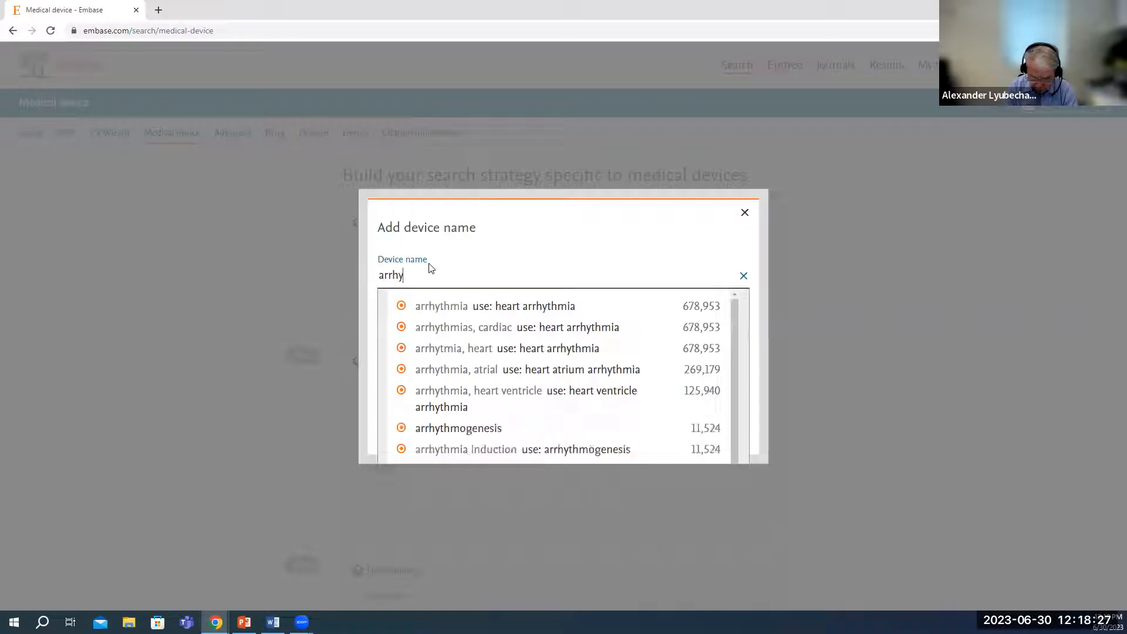
{"action": "type", "text": "thmia"}
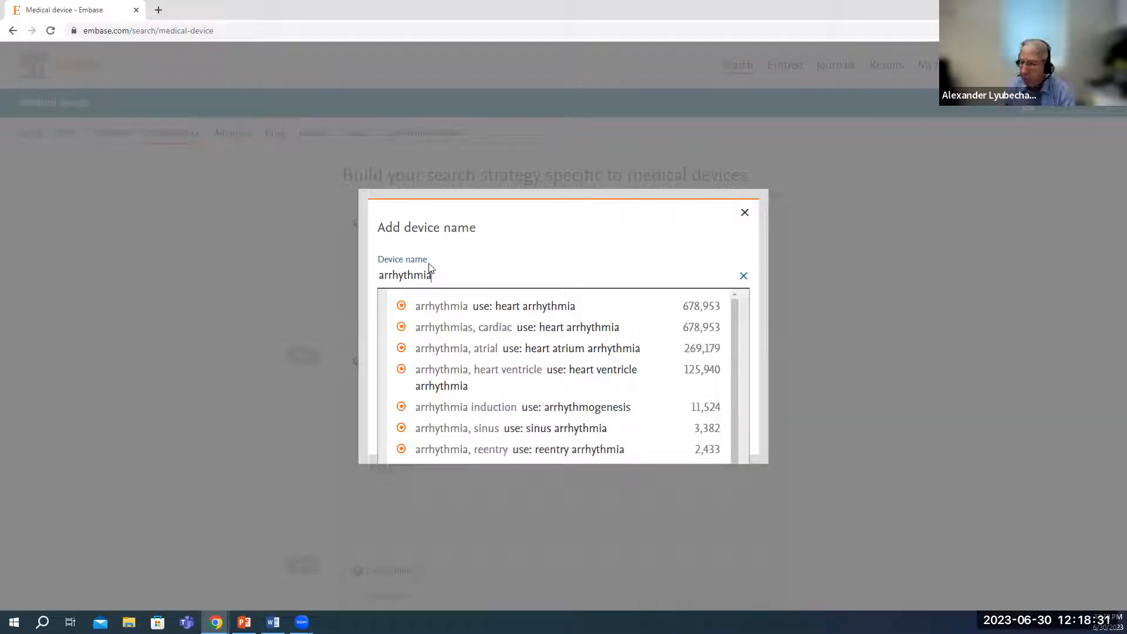
{"action": "type", "text": " detector"}
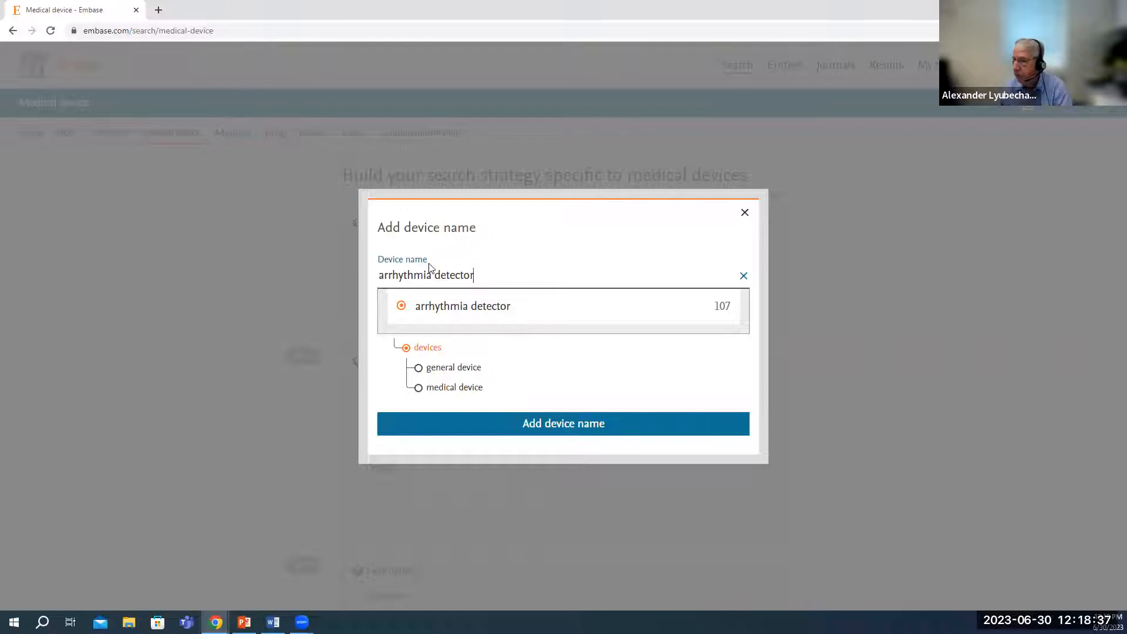
{"action": "left_click", "coordinate": [421, 317]}
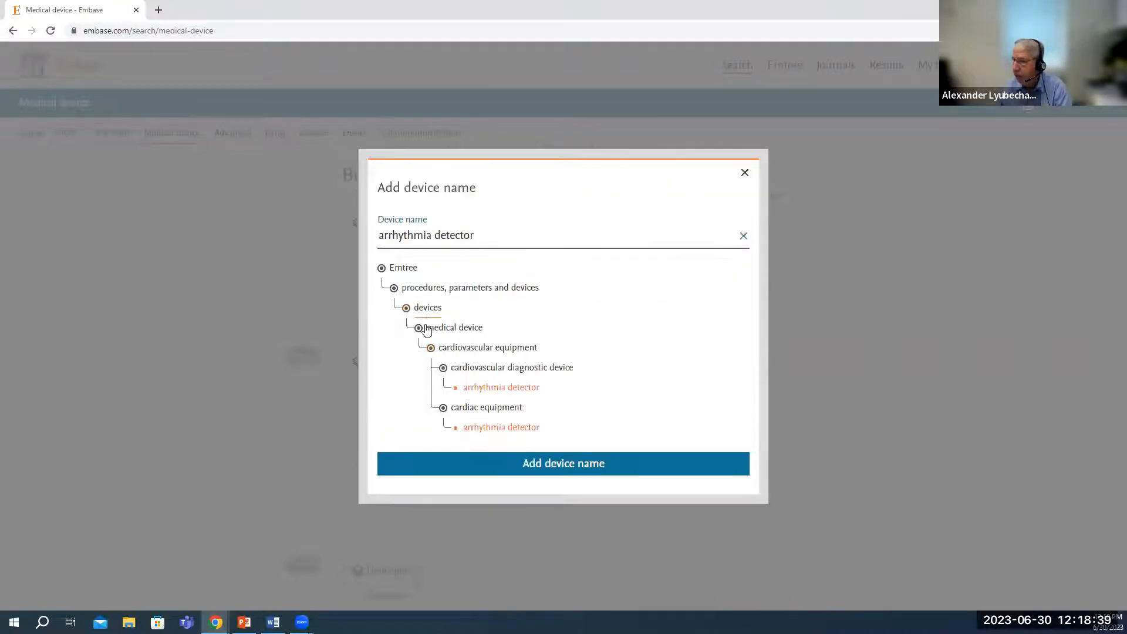
{"action": "left_click", "coordinate": [501, 463]}
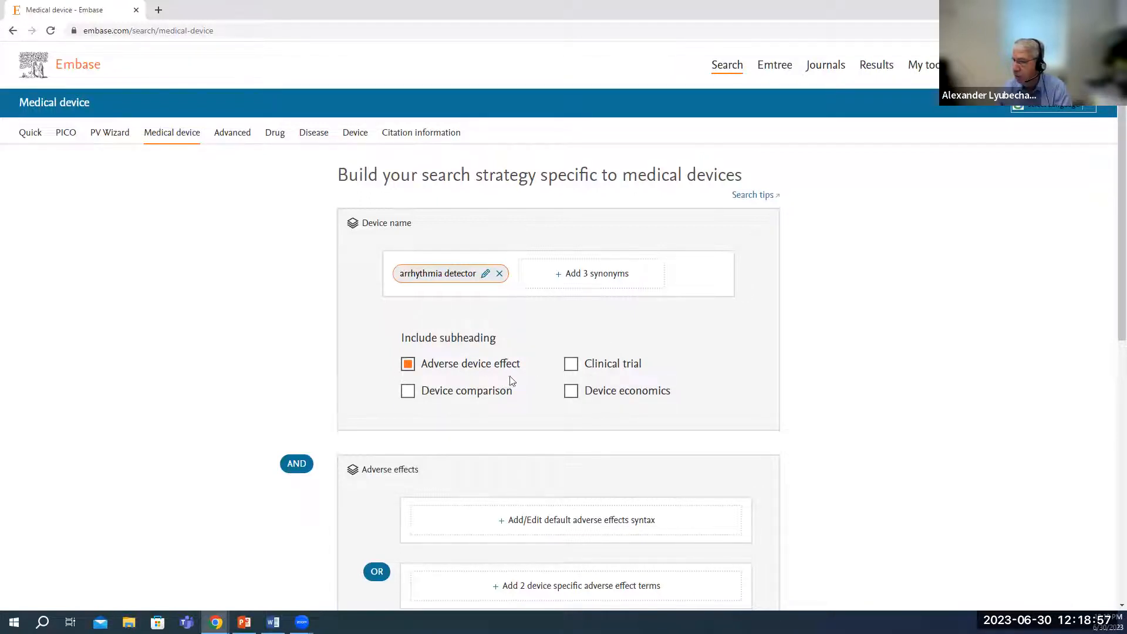
Add the synonyms BioMonitor 2, arrhythmia alarm and arrhythmia detector to the device name.
{"action": "left_click", "coordinate": [586, 275]}
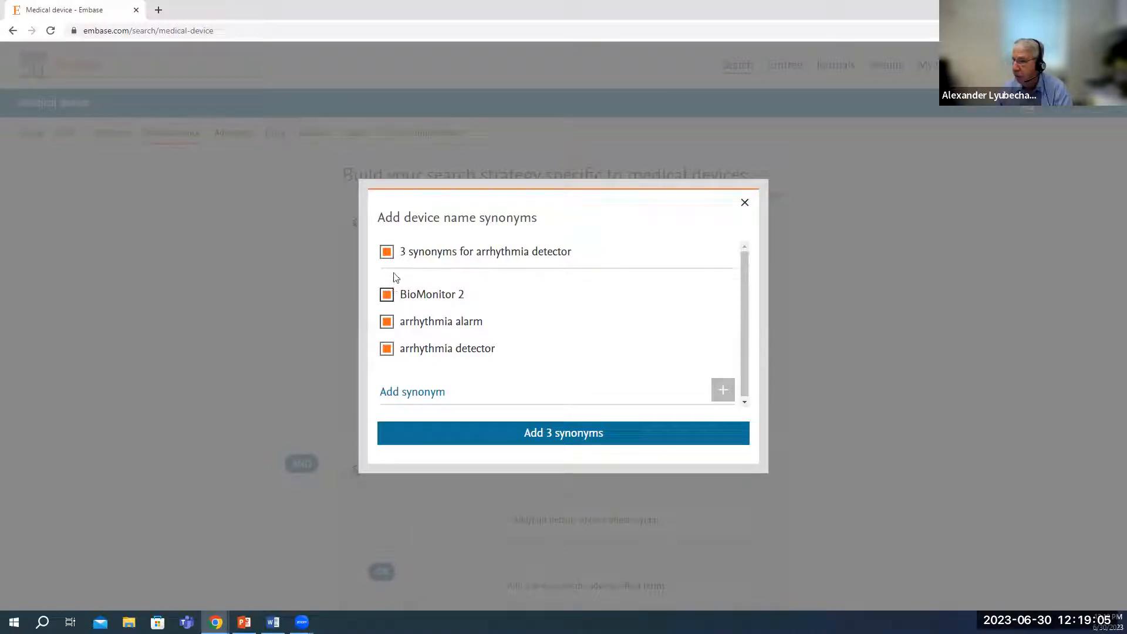
{"action": "left_click", "coordinate": [405, 397]}
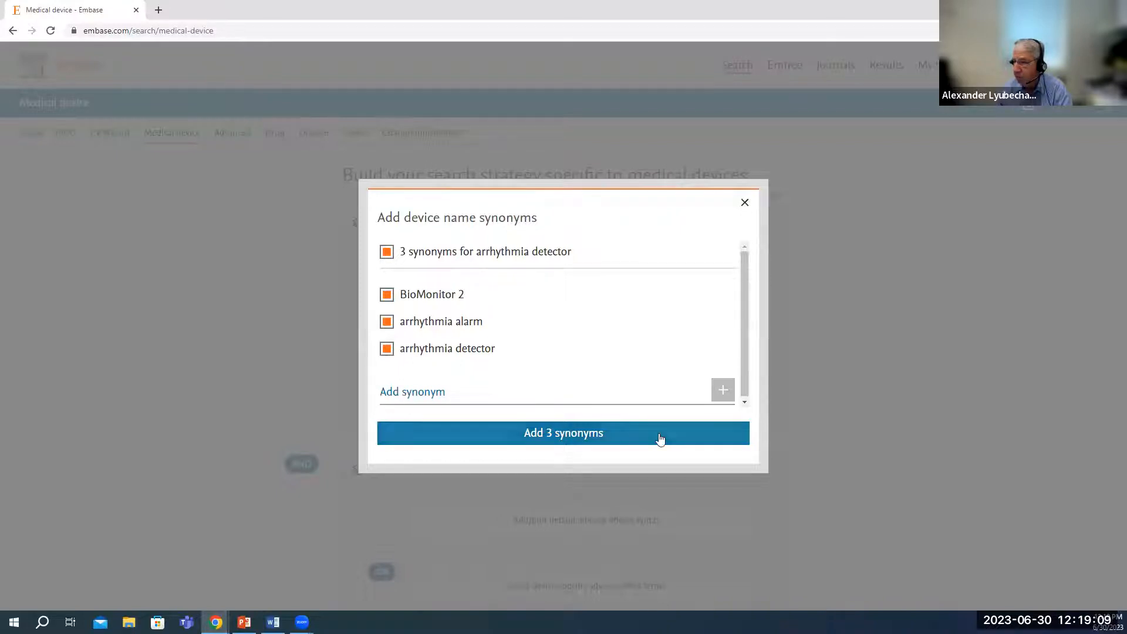
{"action": "left_click", "coordinate": [584, 435]}
{"action": "left_click", "coordinate": [584, 434]}
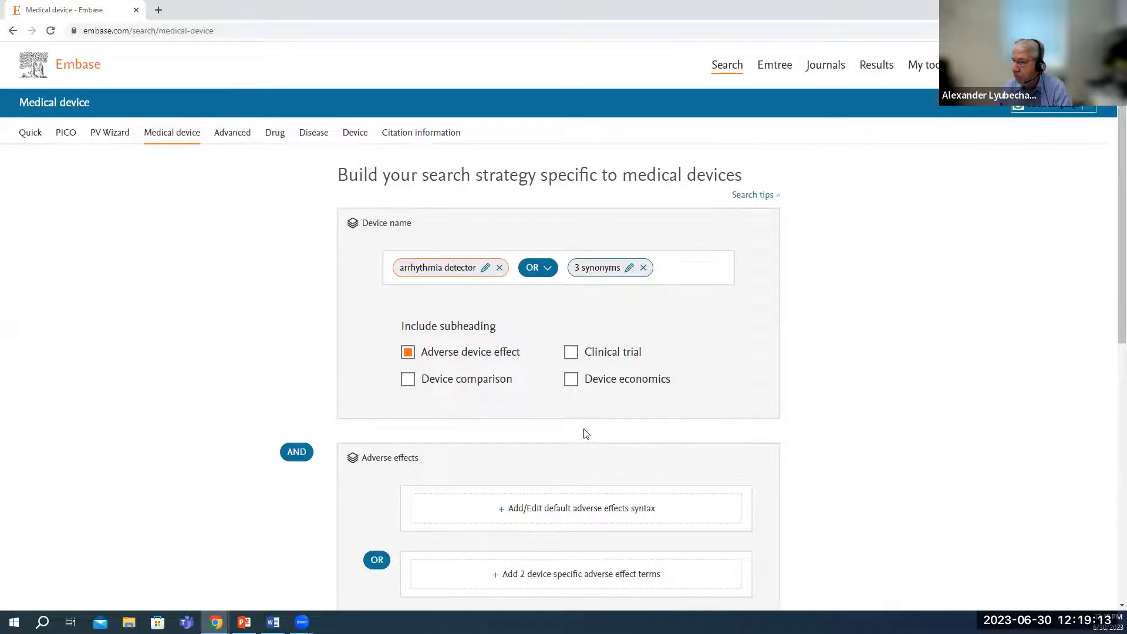
Limit the device search to publication years 2020 to 2023 and review its full query.
{"action": "scroll", "coordinate": [585, 435], "scroll_direction": "down", "scroll_amount": 2}
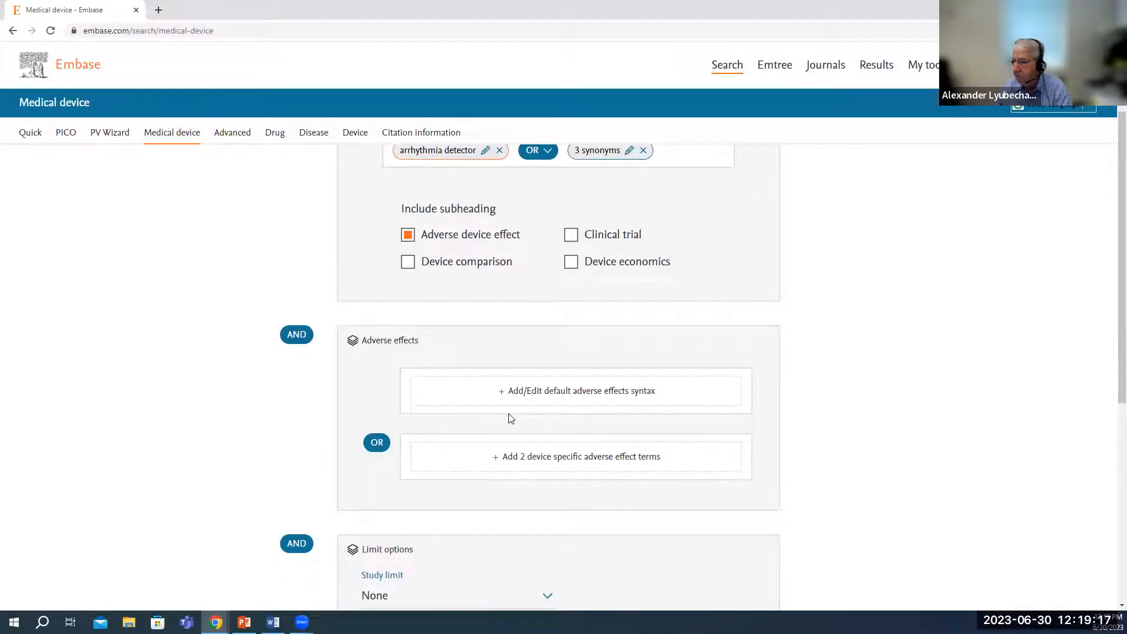
{"action": "scroll", "coordinate": [511, 418], "scroll_direction": "up", "scroll_amount": 1}
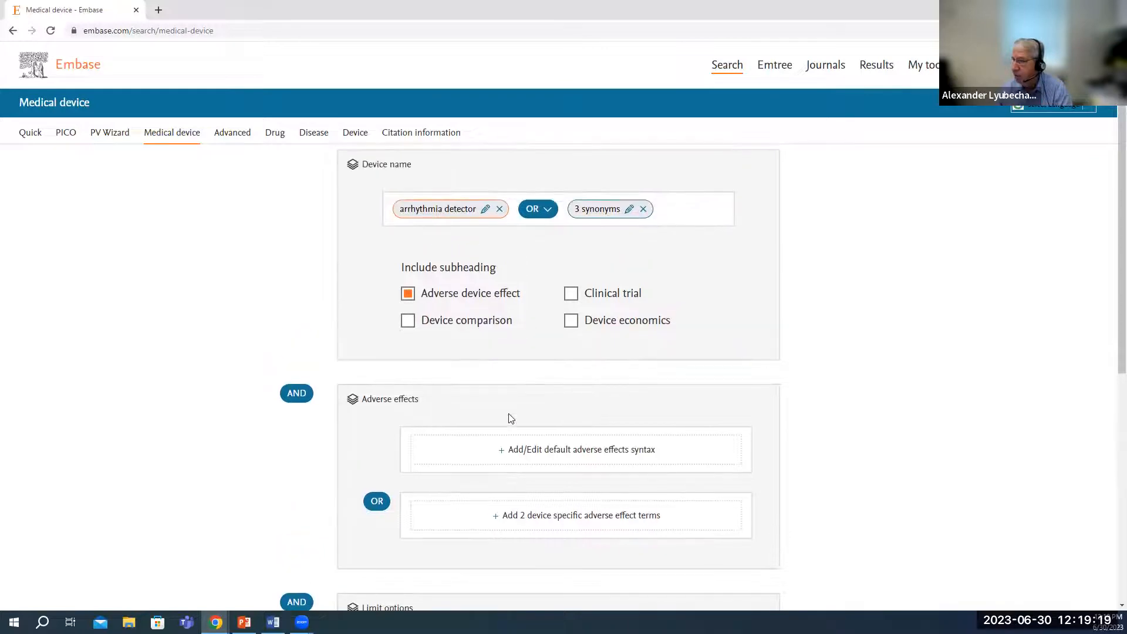
{"action": "scroll", "coordinate": [511, 418], "scroll_direction": "down", "scroll_amount": 3}
{"action": "scroll", "coordinate": [509, 418], "scroll_direction": "down", "scroll_amount": 3}
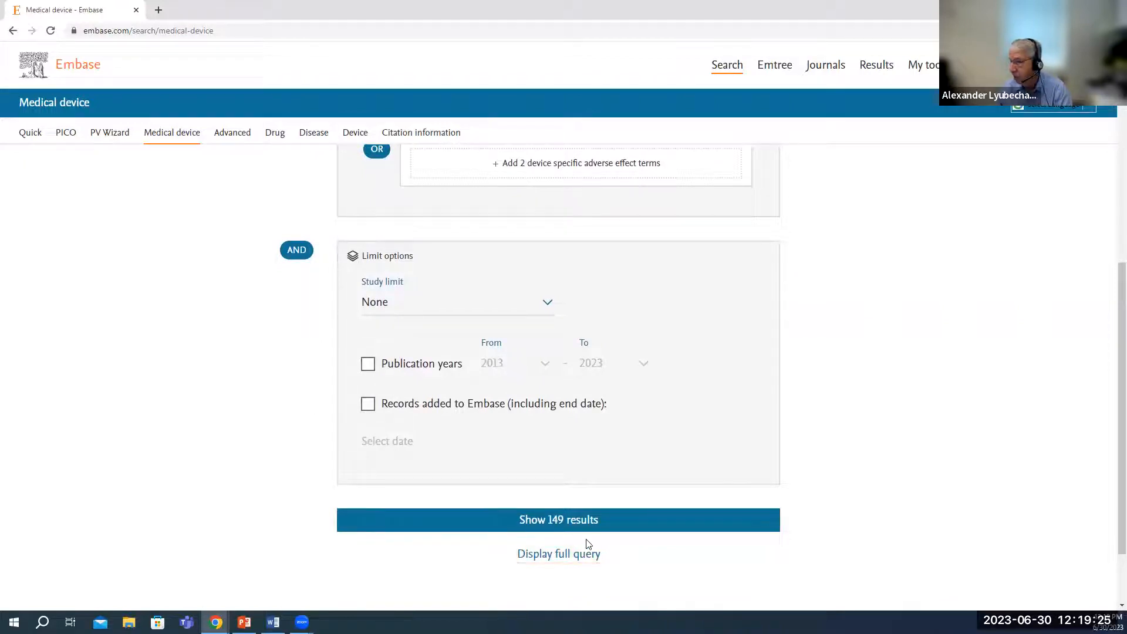
{"action": "left_click", "coordinate": [369, 364]}
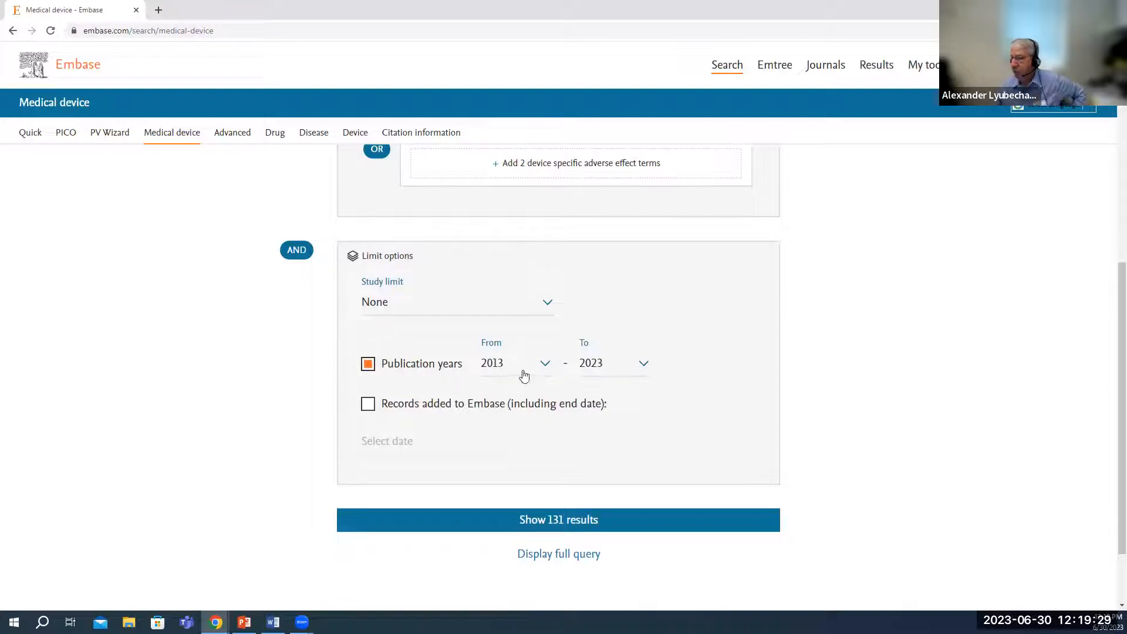
{"action": "left_click", "coordinate": [545, 364]}
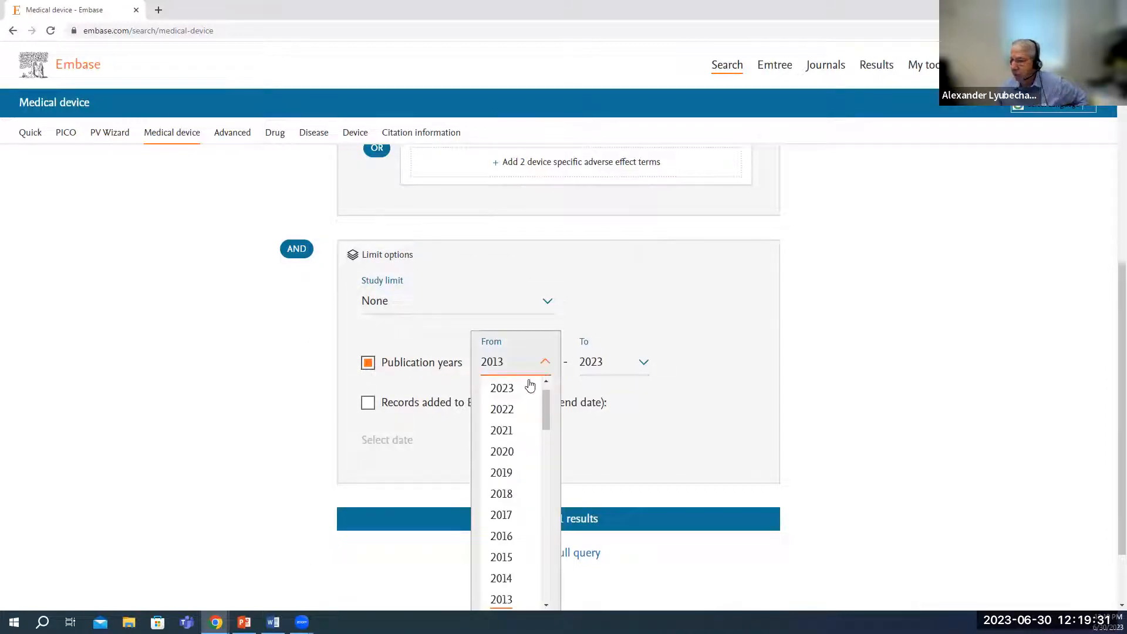
{"action": "left_click", "coordinate": [518, 450]}
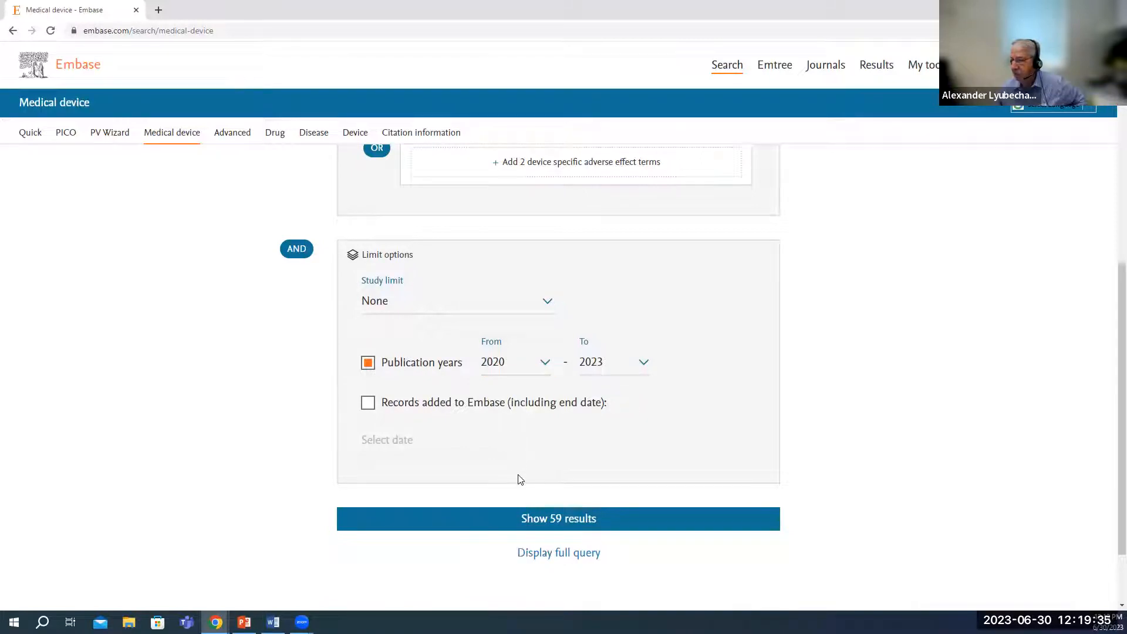
{"action": "left_click", "coordinate": [538, 555]}
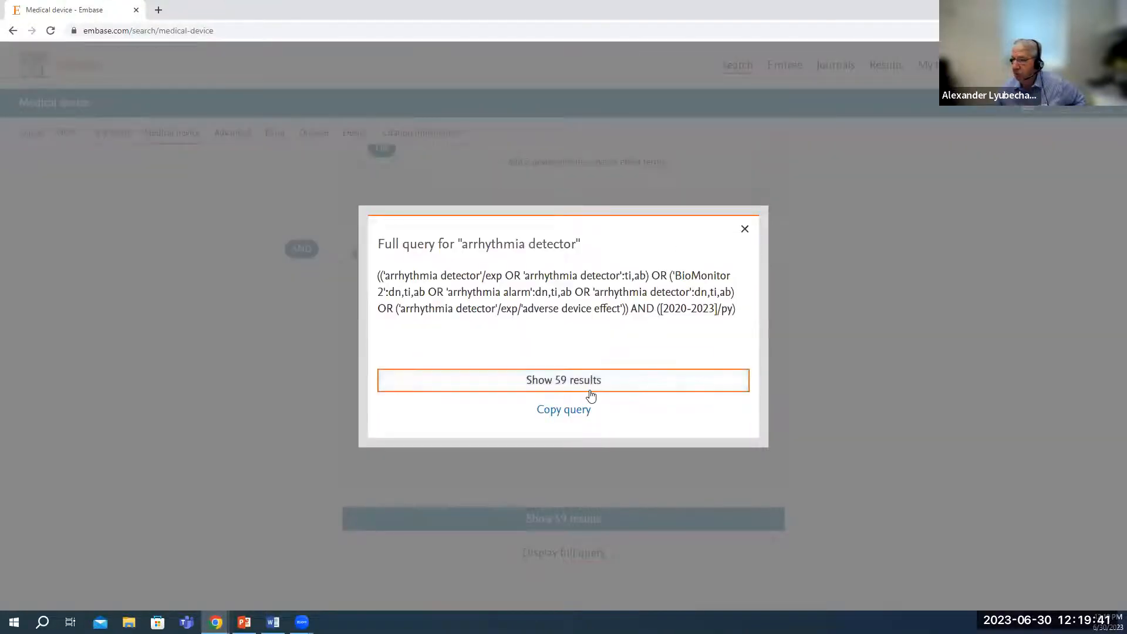
{"action": "left_click", "coordinate": [744, 230]}
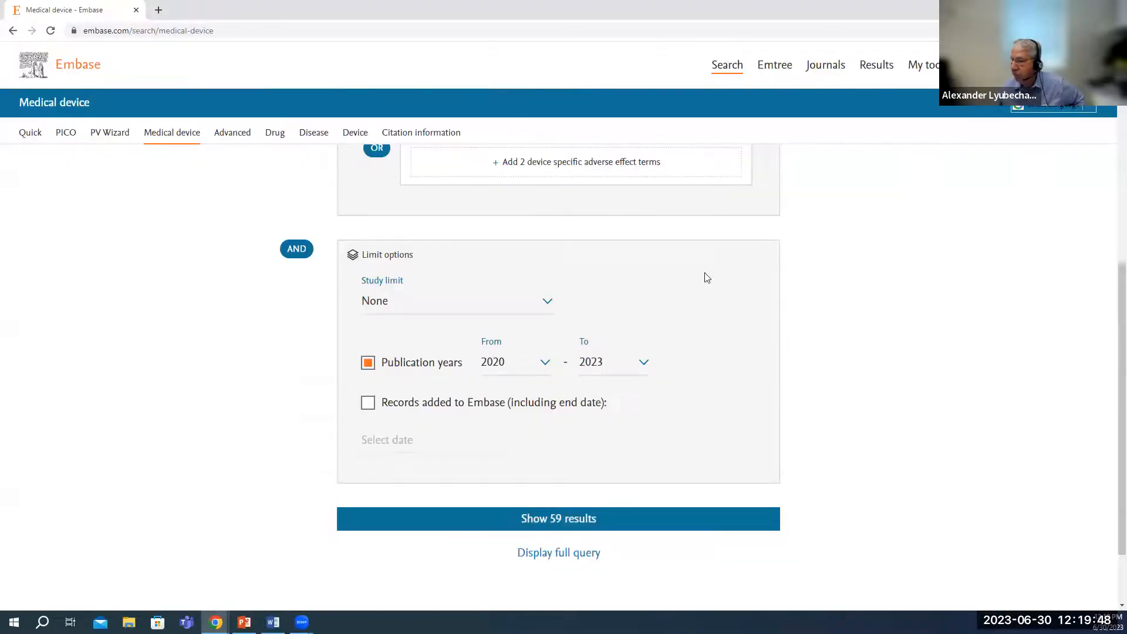
Run the arrhythmia detector search and browse the retrieved records.
{"action": "left_click", "coordinate": [571, 524]}
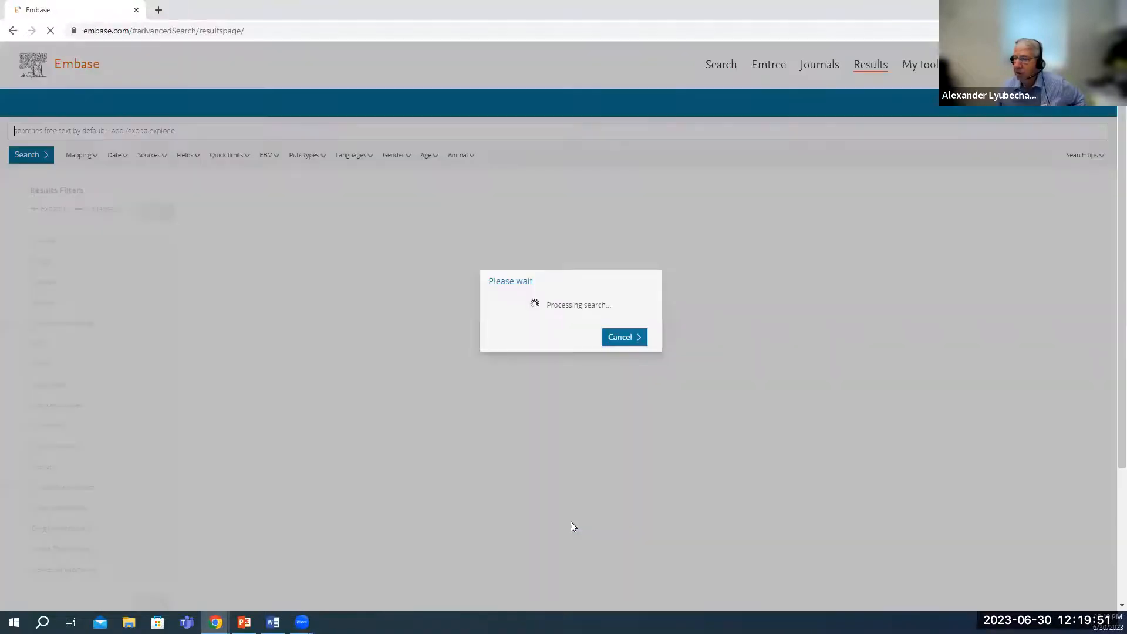
{"action": "scroll", "coordinate": [572, 525], "scroll_direction": "down", "scroll_amount": 3}
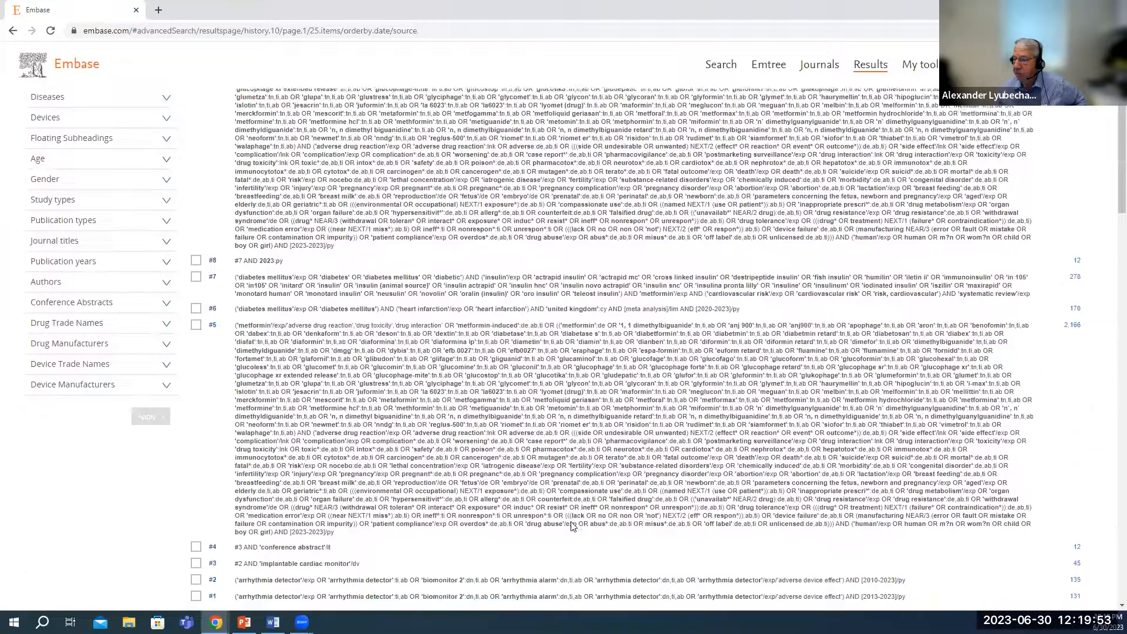
{"action": "scroll", "coordinate": [572, 525], "scroll_direction": "down", "scroll_amount": 10}
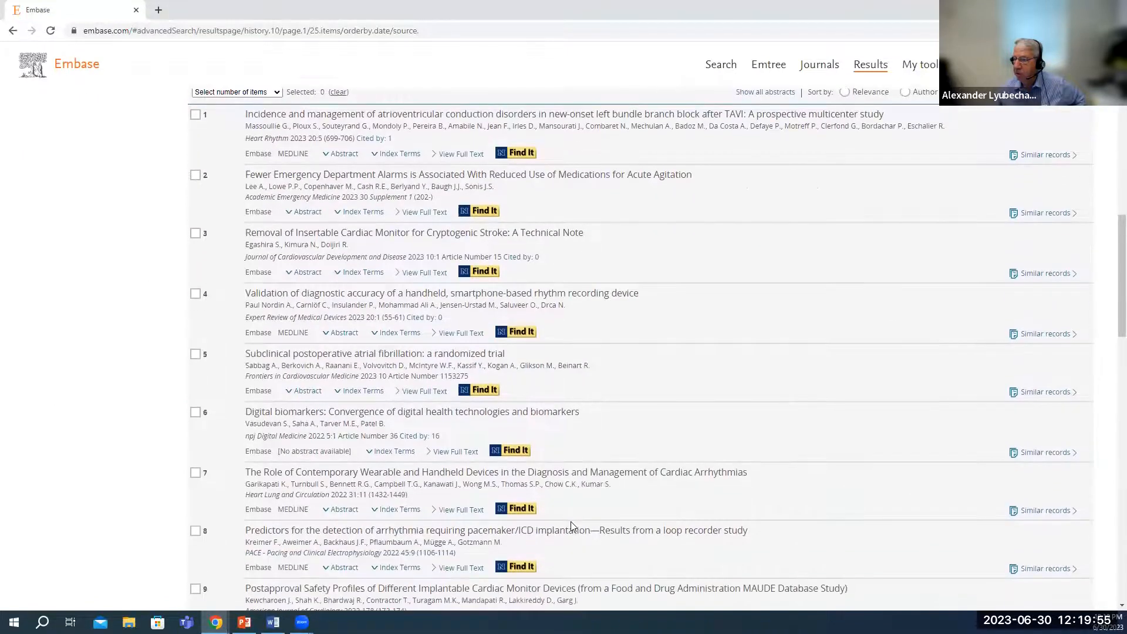
Leave the device search records and browse the Emtree diseases branch down to the term physical disease.
{"action": "scroll", "coordinate": [571, 524], "scroll_direction": "down", "scroll_amount": 2}
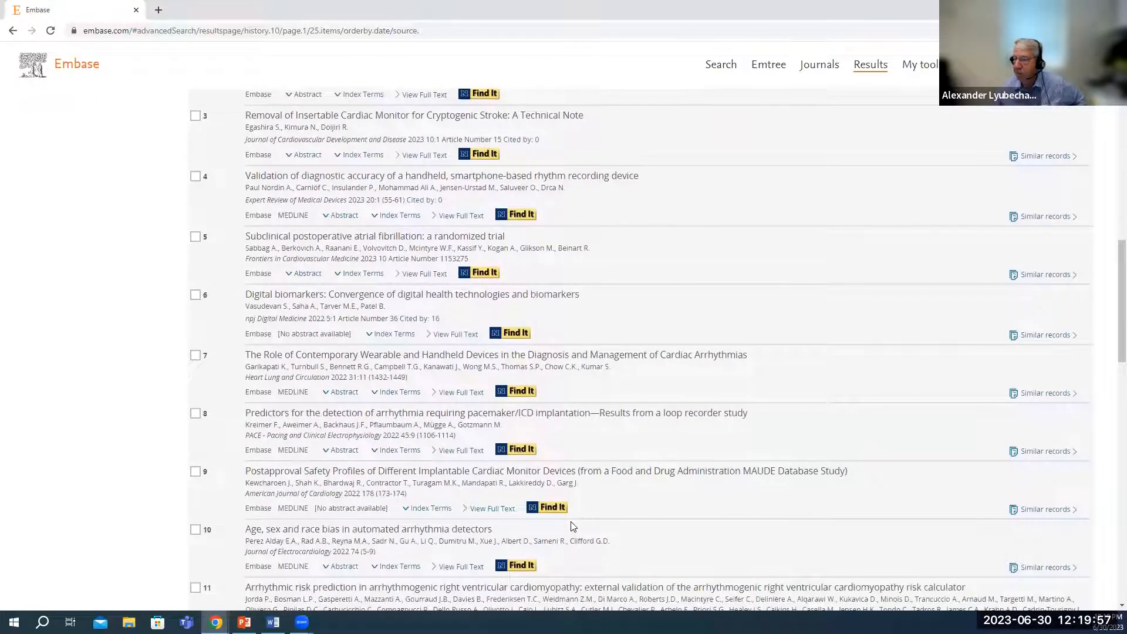
{"action": "left_click", "coordinate": [74, 79]}
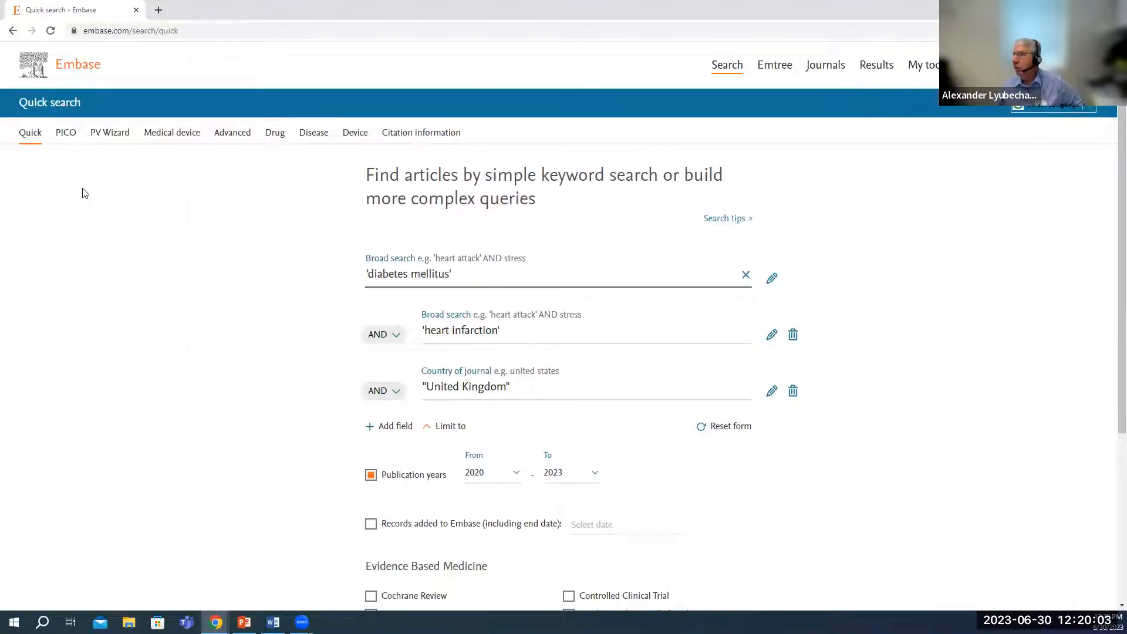
{"action": "left_click", "coordinate": [770, 71]}
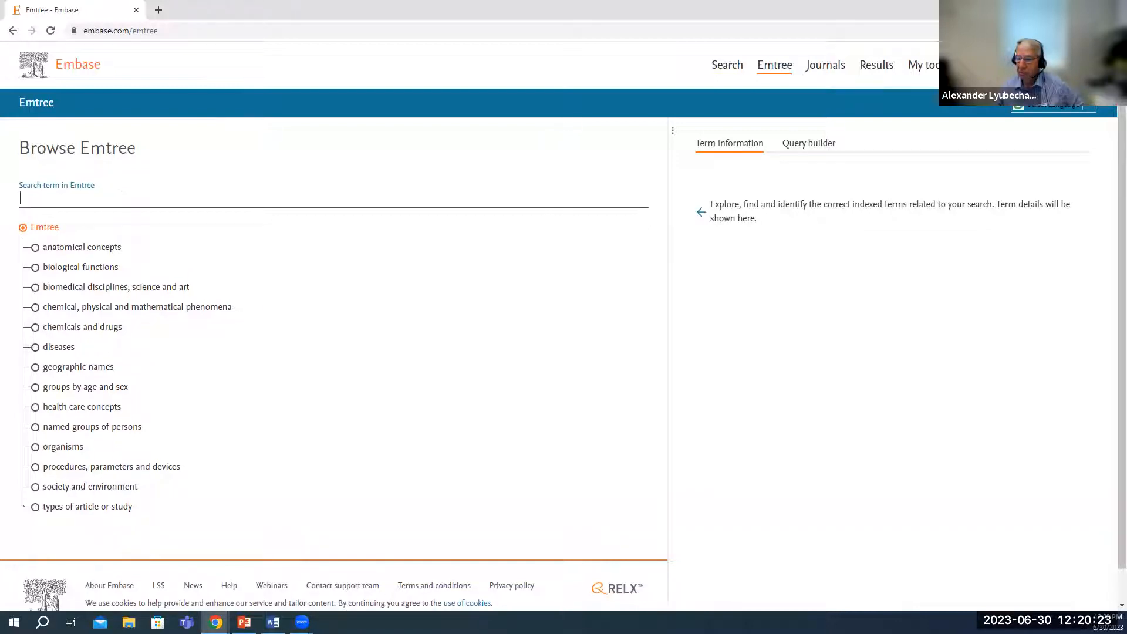
{"action": "left_click", "coordinate": [35, 347]}
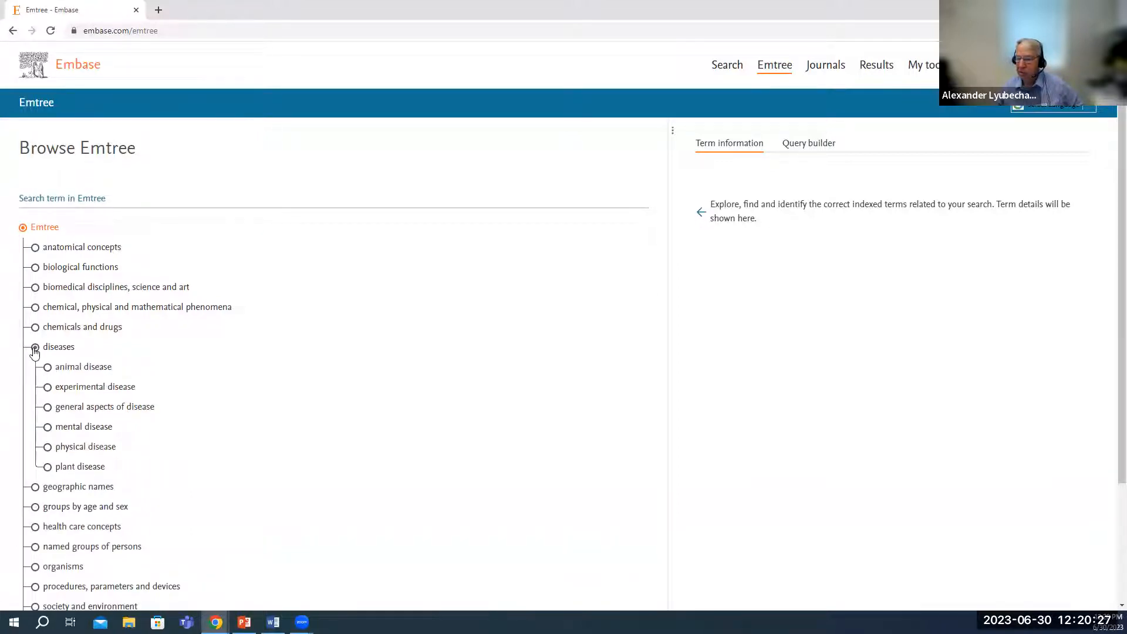
{"action": "left_click", "coordinate": [90, 449]}
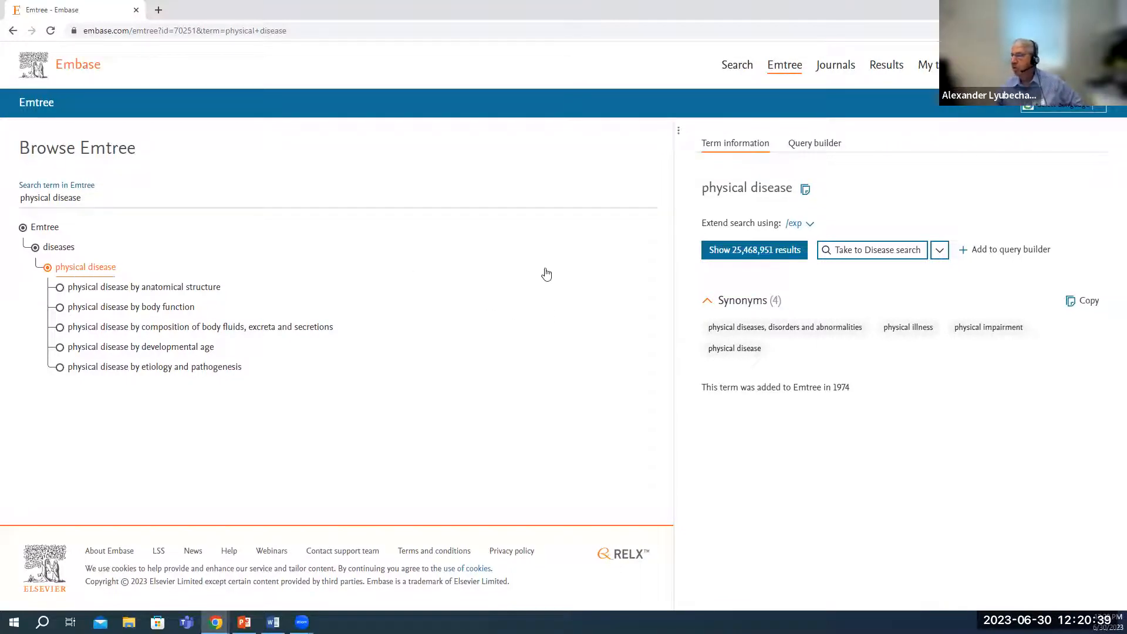
Return to the PICO search form and set its default strategy to Major focus (/mj).
{"action": "left_click", "coordinate": [79, 72]}
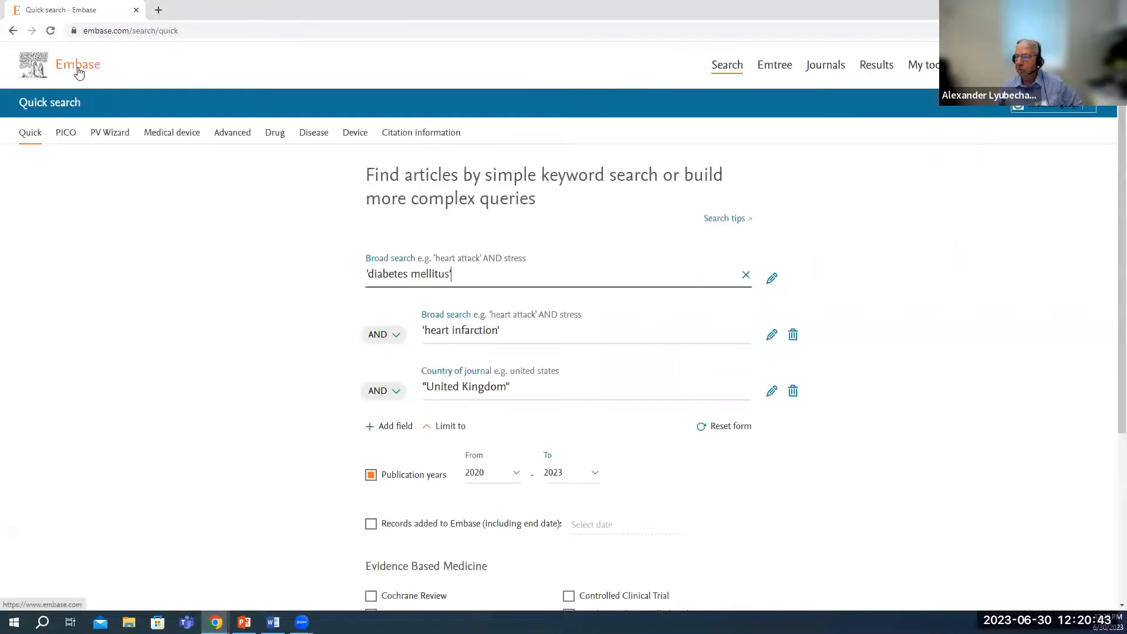
{"action": "left_click", "coordinate": [65, 135]}
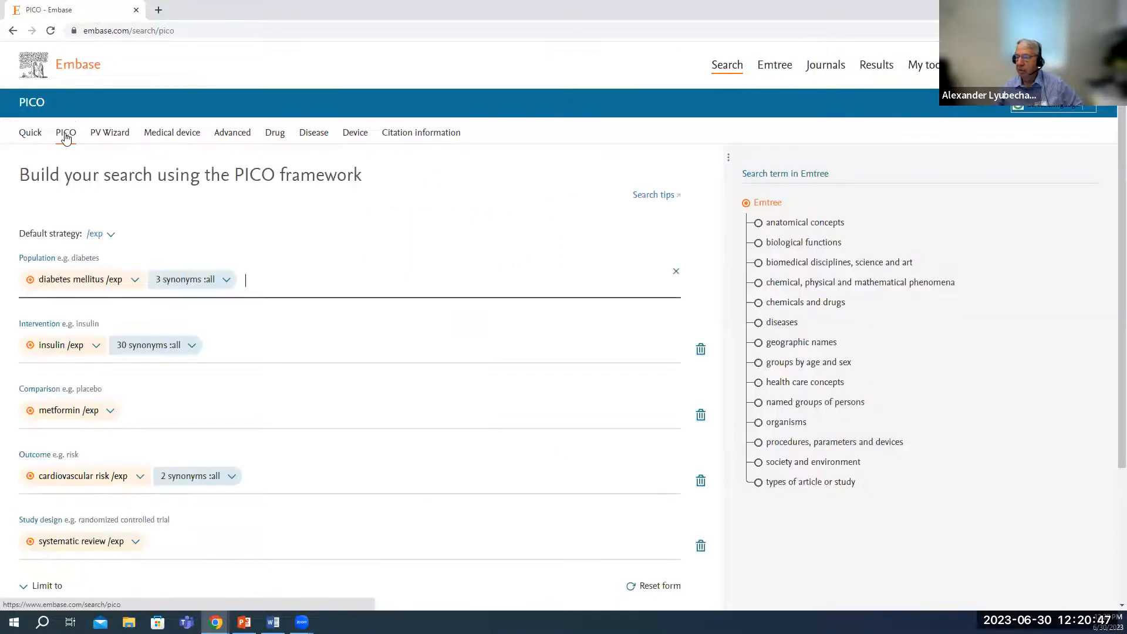
{"action": "left_click", "coordinate": [111, 238]}
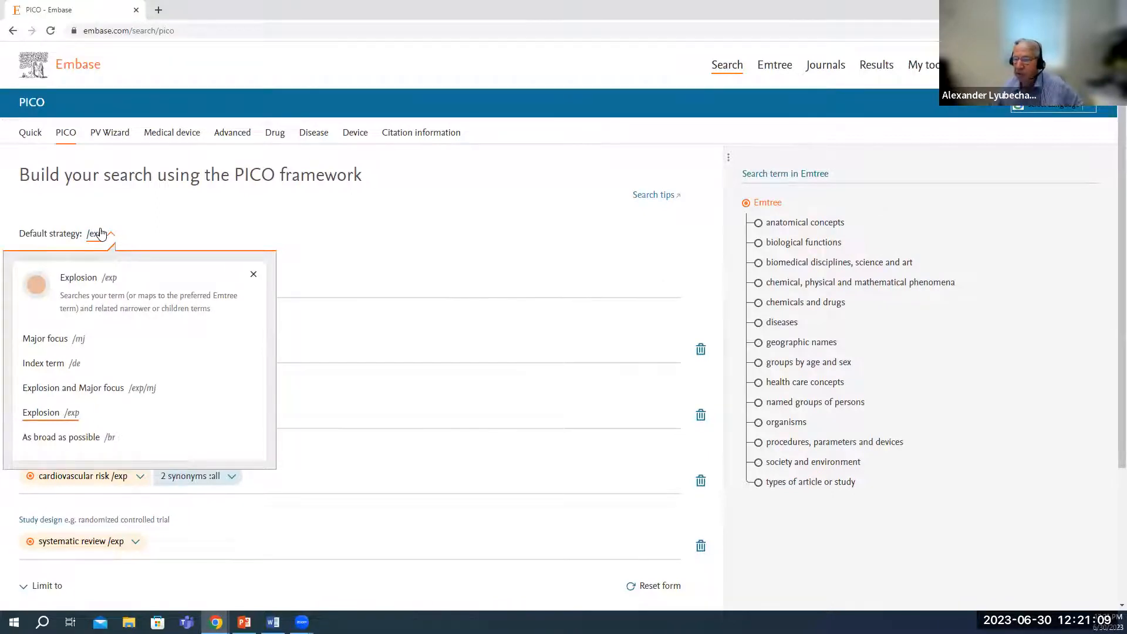
{"action": "left_click", "coordinate": [61, 346]}
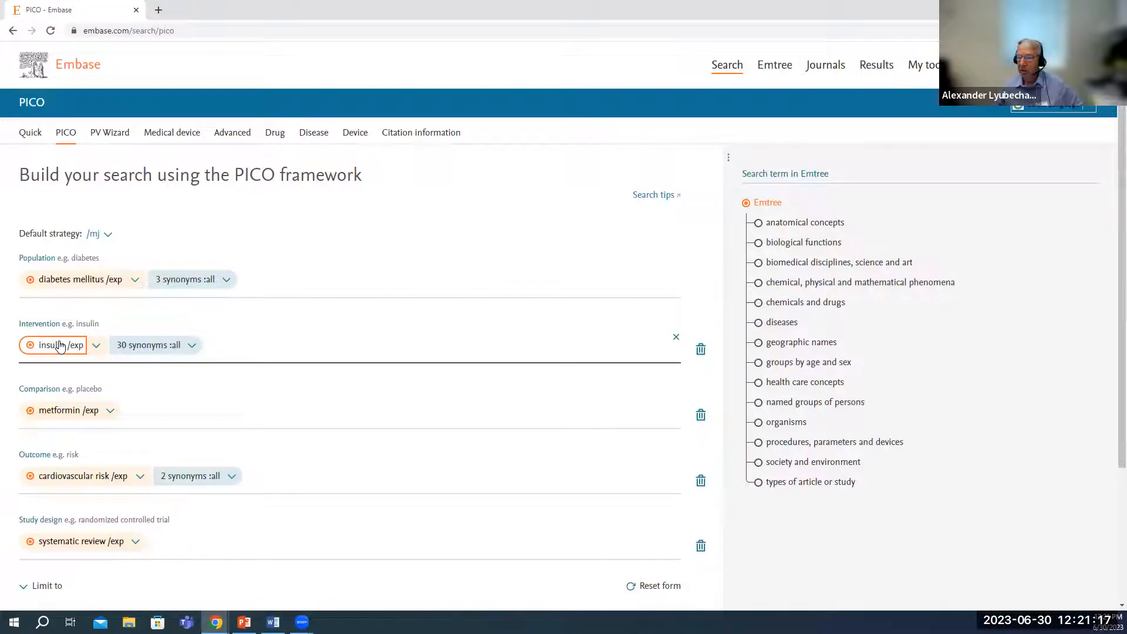
Set the PICO intervention term insulin and comparison term metformin to As broad as possible (/br).
{"action": "left_click", "coordinate": [94, 345]}
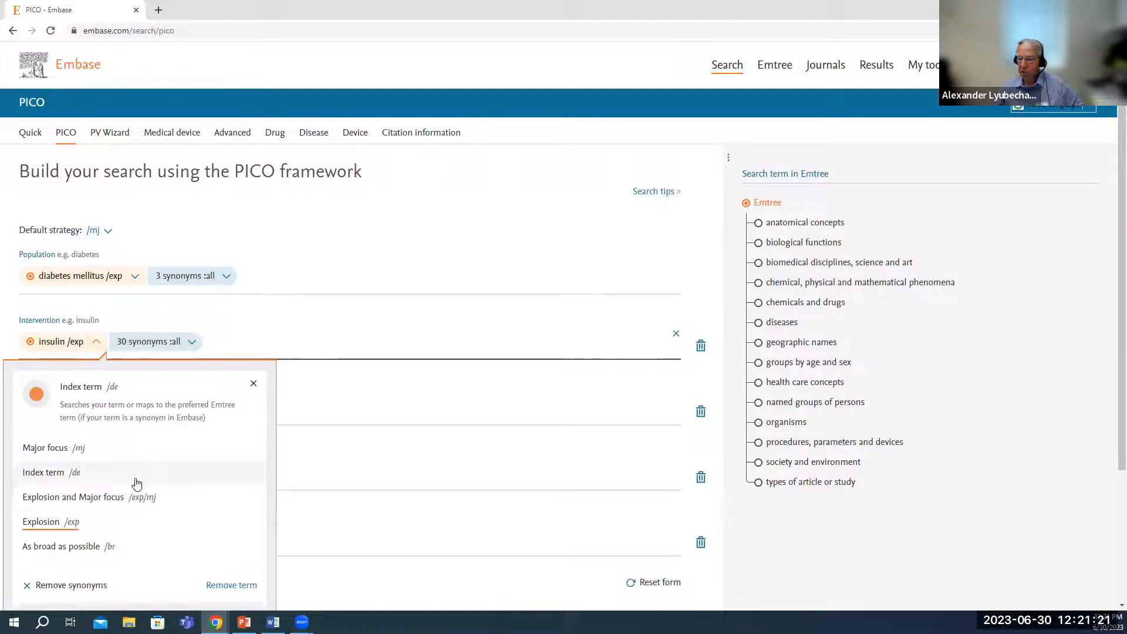
{"action": "scroll", "coordinate": [136, 483], "scroll_direction": "down", "scroll_amount": 2}
{"action": "left_click", "coordinate": [57, 441]}
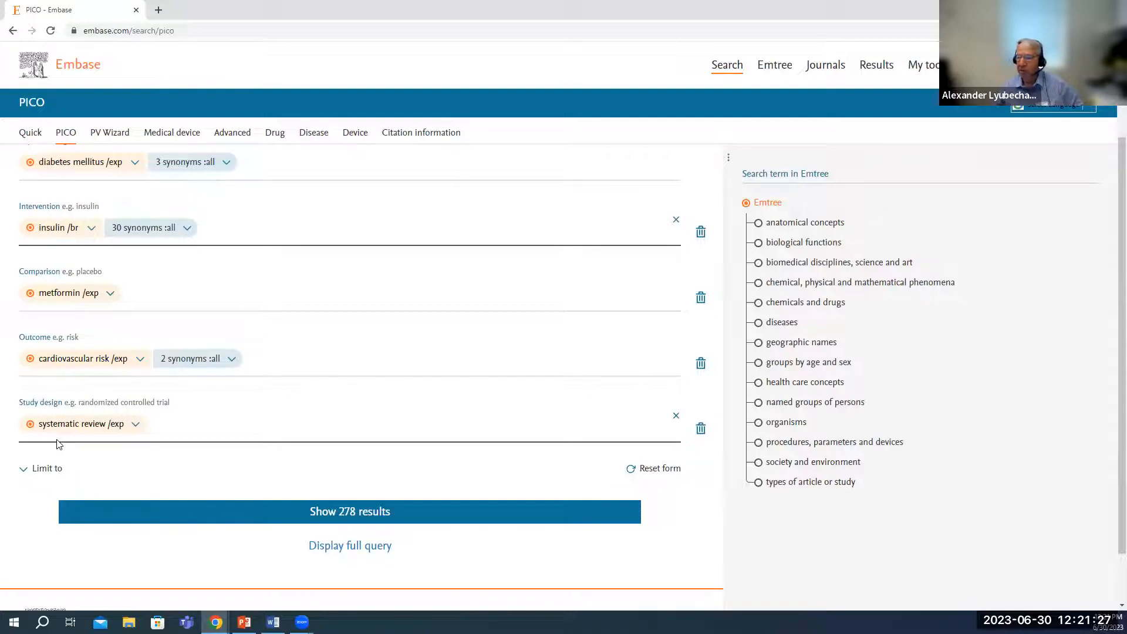
{"action": "left_click", "coordinate": [110, 293]}
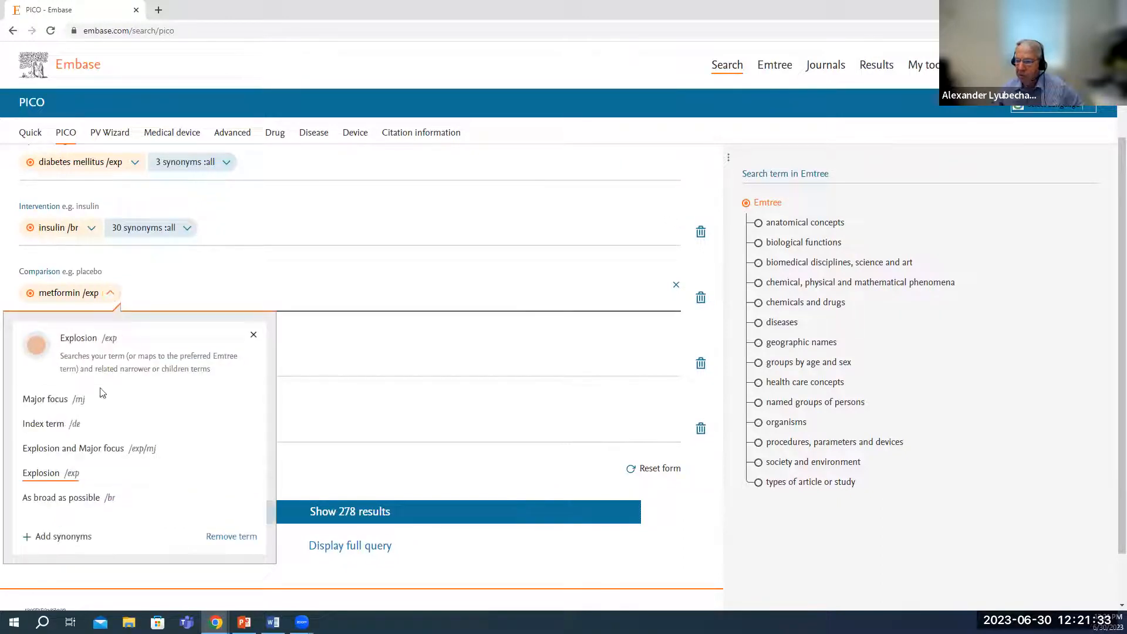
{"action": "left_click", "coordinate": [83, 499]}
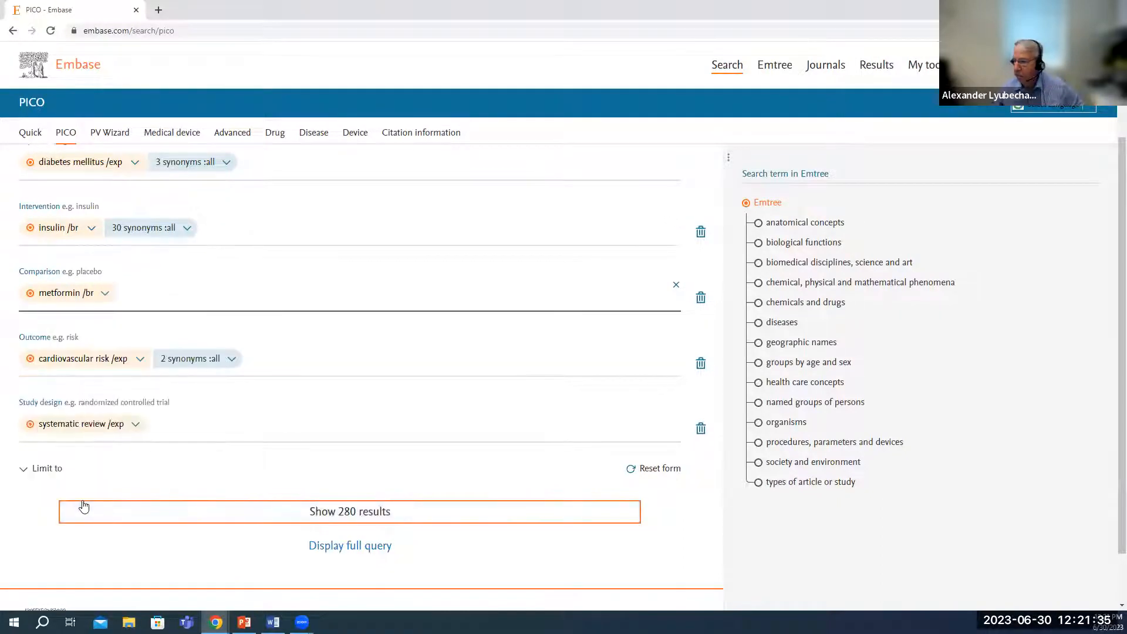
Set the outcome cardiovascular risk to Explosion and Major focus (/exp/mj) and the study design systematic review to As broad as possible (/br).
{"action": "left_click", "coordinate": [140, 361]}
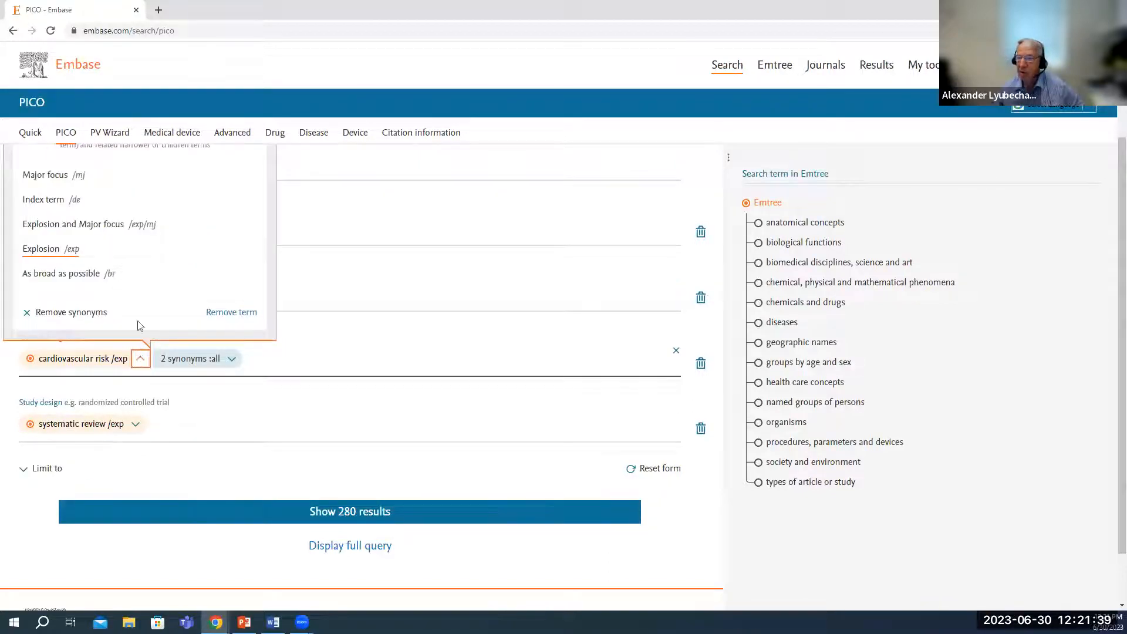
{"action": "left_click", "coordinate": [78, 234]}
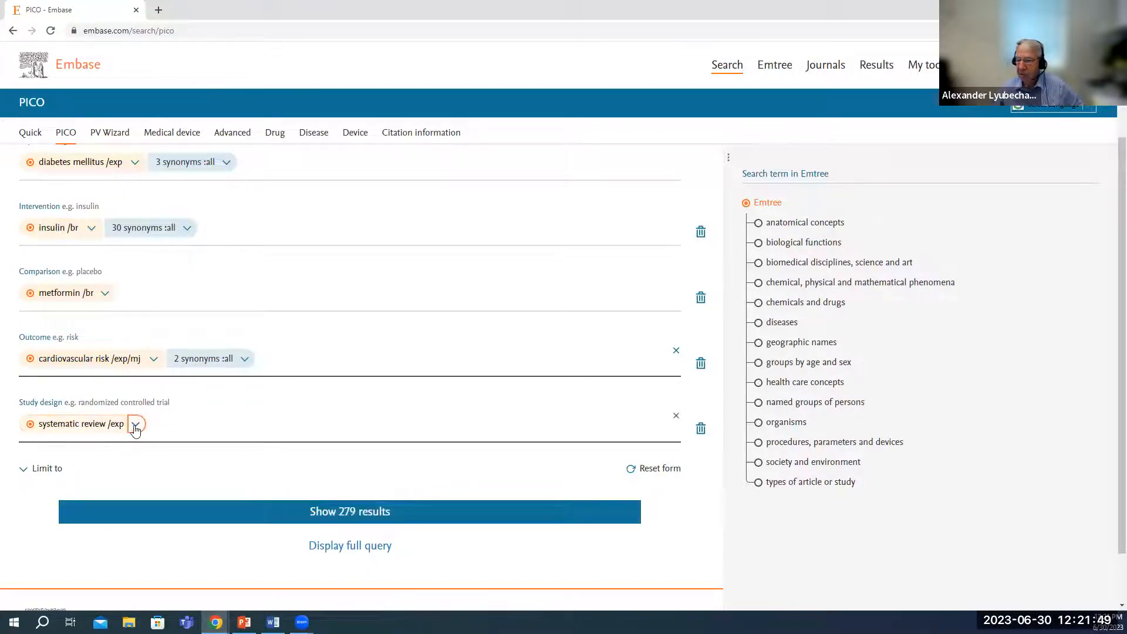
{"action": "left_click", "coordinate": [135, 424]}
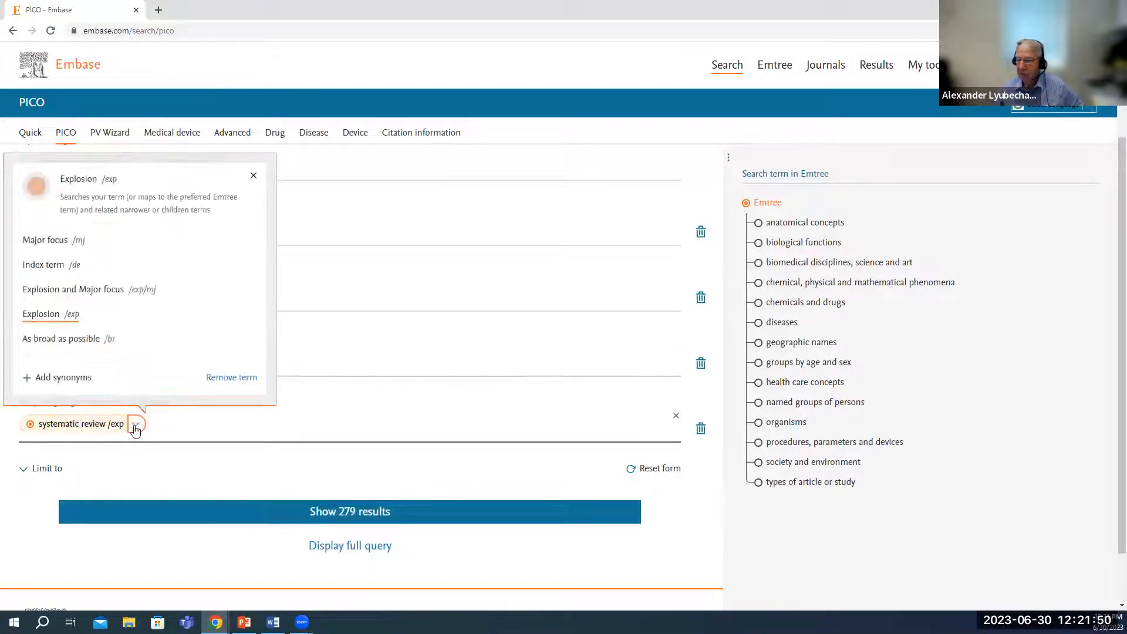
{"action": "left_click", "coordinate": [64, 345]}
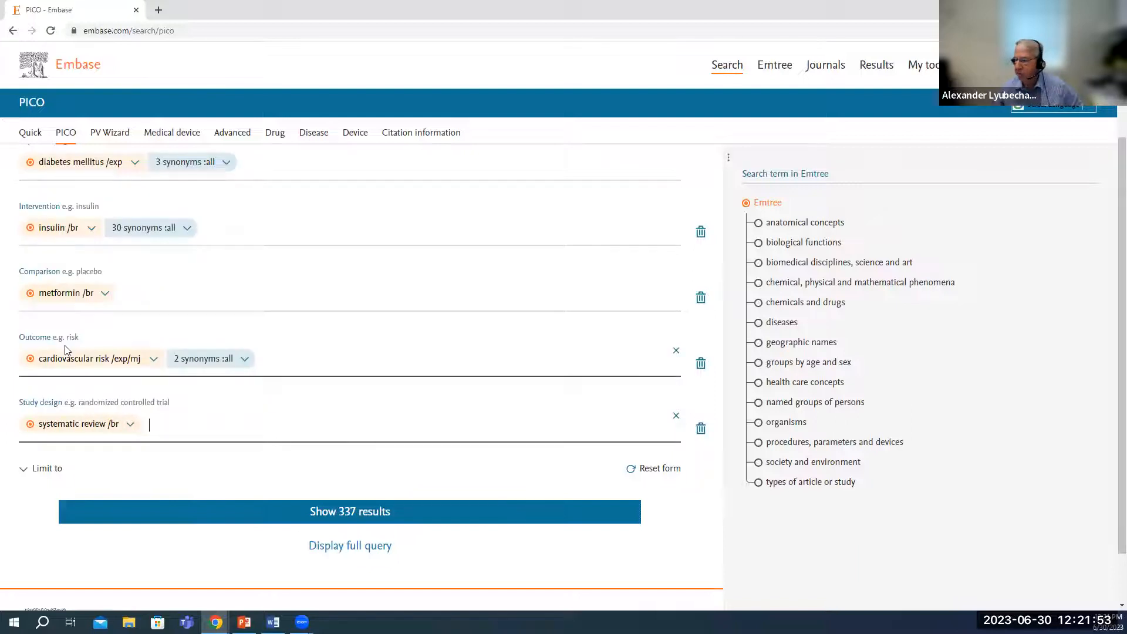
{"action": "left_click", "coordinate": [308, 514]}
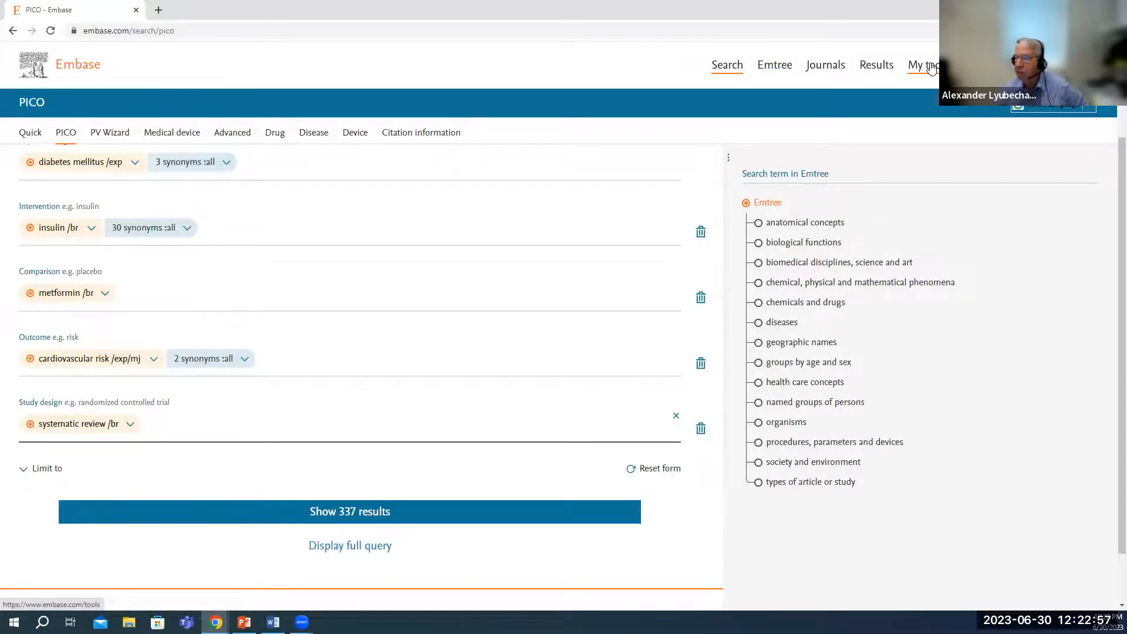
Set up a disease search for acute otitis media, searching also as free text in all fields and as broadly as possible.
{"action": "left_click", "coordinate": [312, 137]}
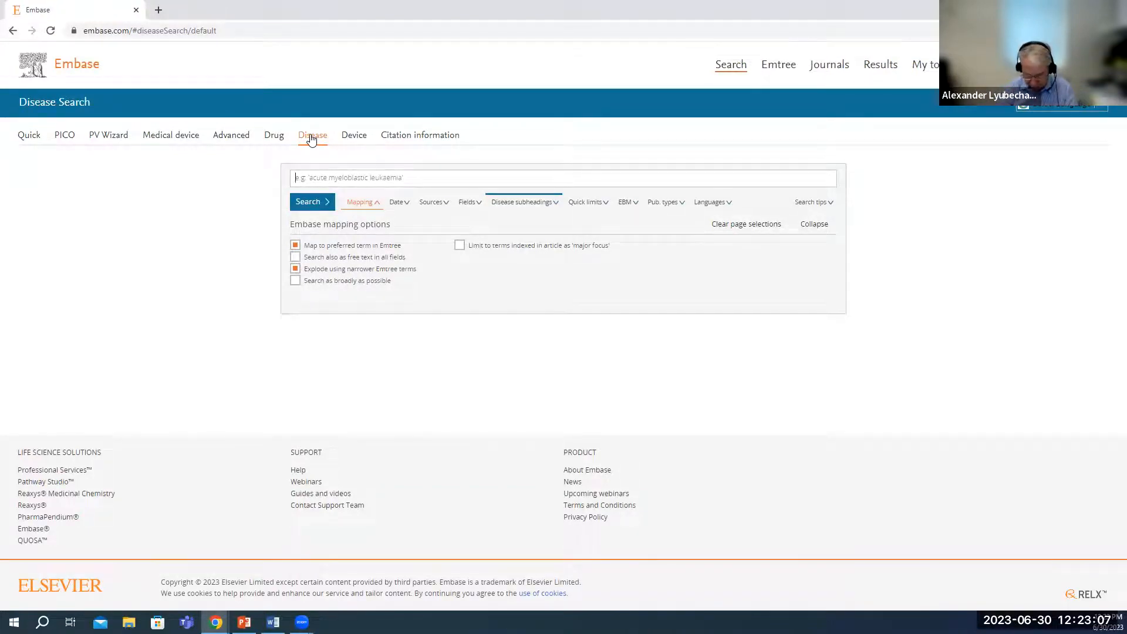
{"action": "type", "text": "acute"}
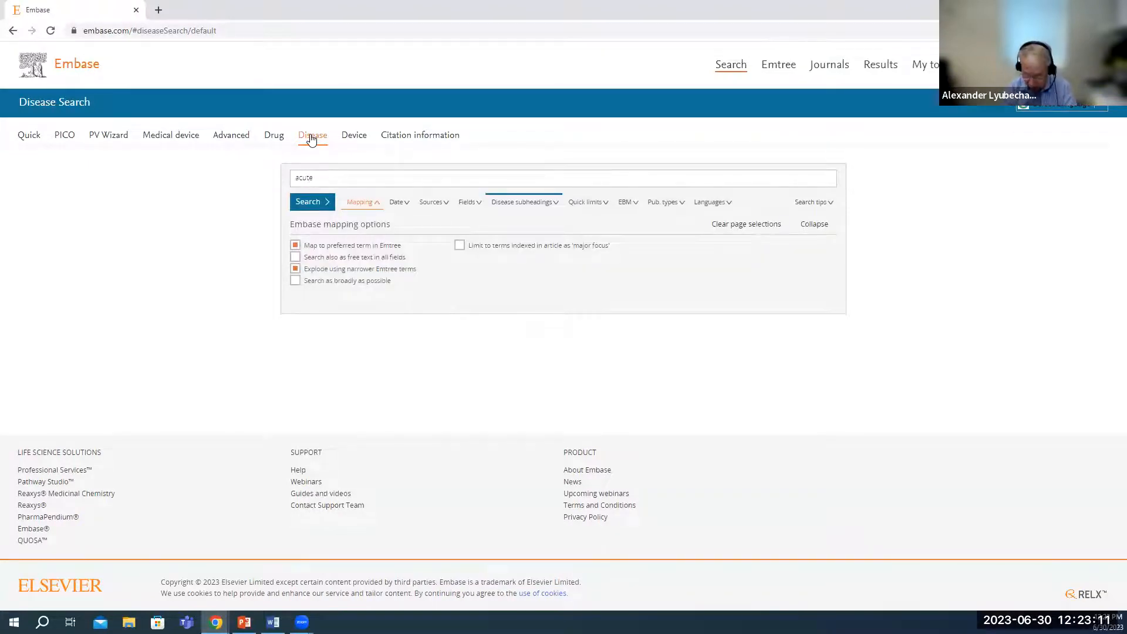
{"action": "type", "text": " otitis"}
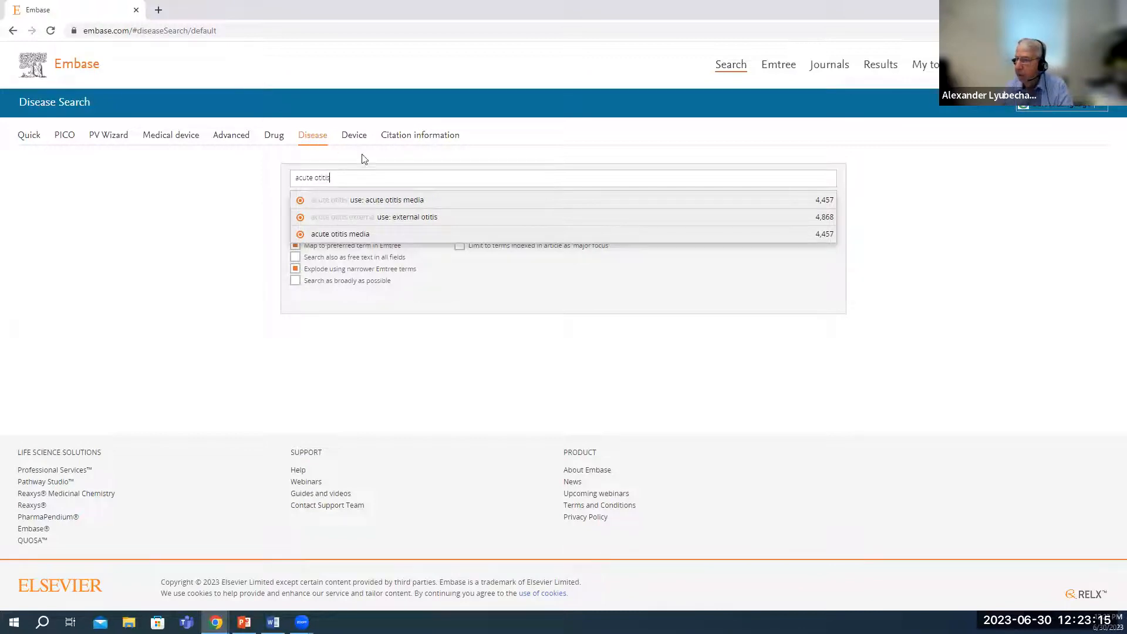
{"action": "left_click", "coordinate": [377, 202]}
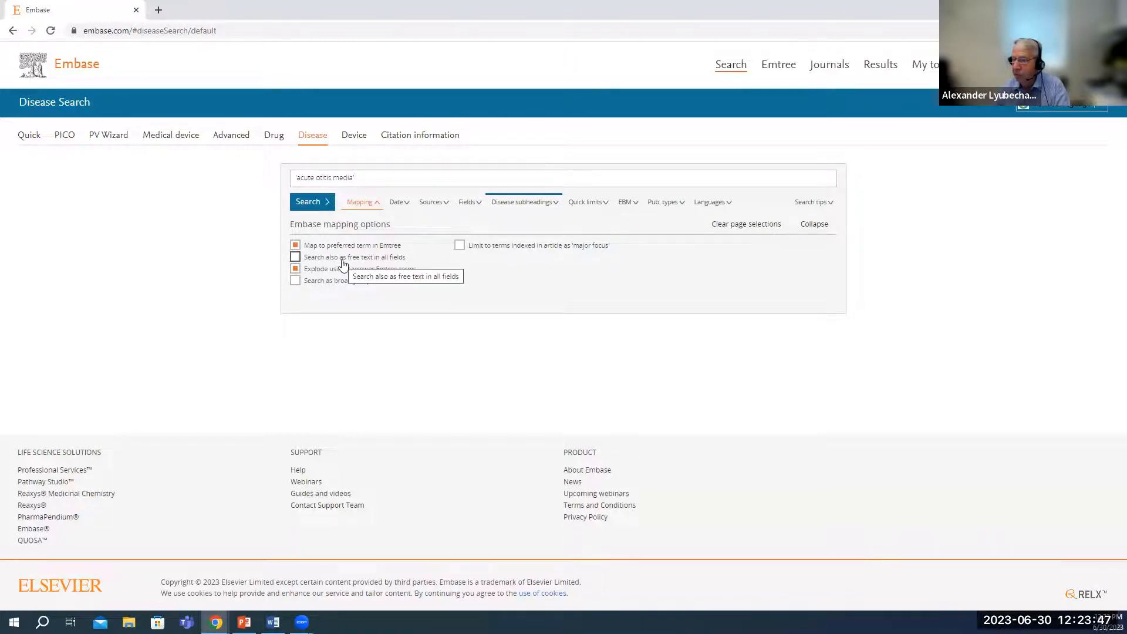
{"action": "left_click", "coordinate": [295, 258]}
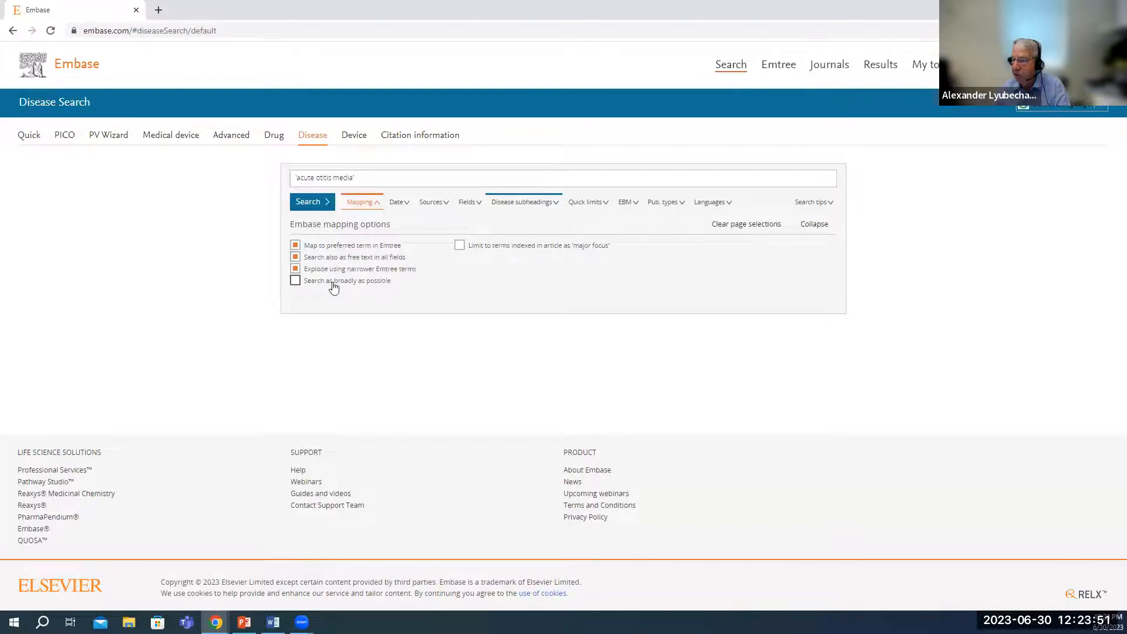
{"action": "left_click", "coordinate": [295, 281]}
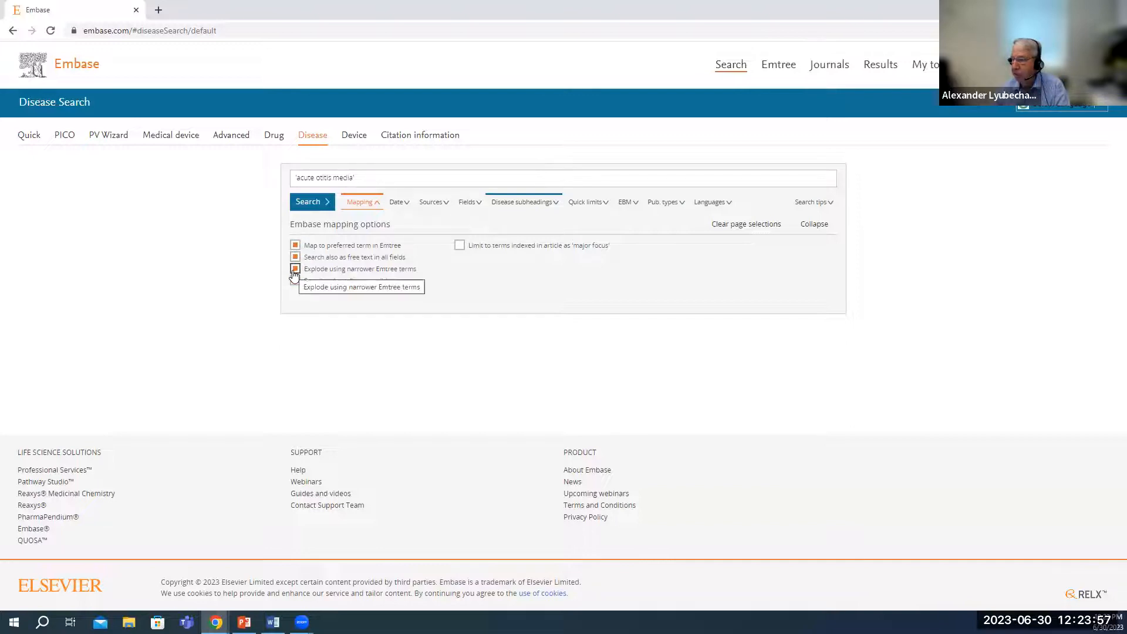
Turn on the publication years limit for the acute otitis media search and select its starting year.
{"action": "left_click", "coordinate": [408, 209]}
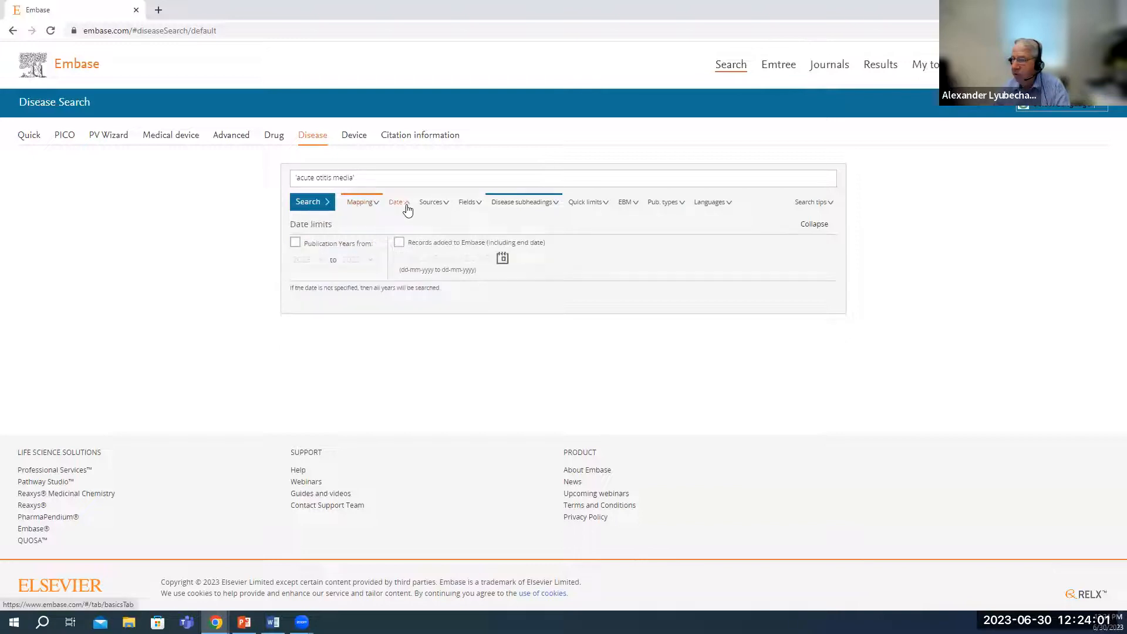
{"action": "left_click", "coordinate": [296, 245]}
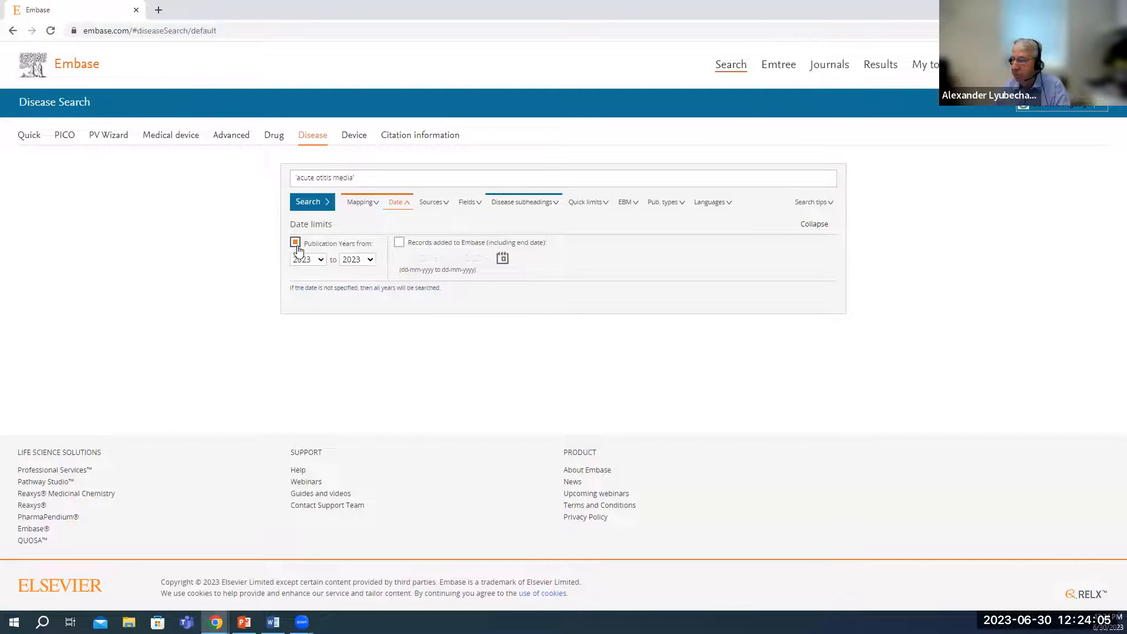
{"action": "left_click", "coordinate": [312, 261]}
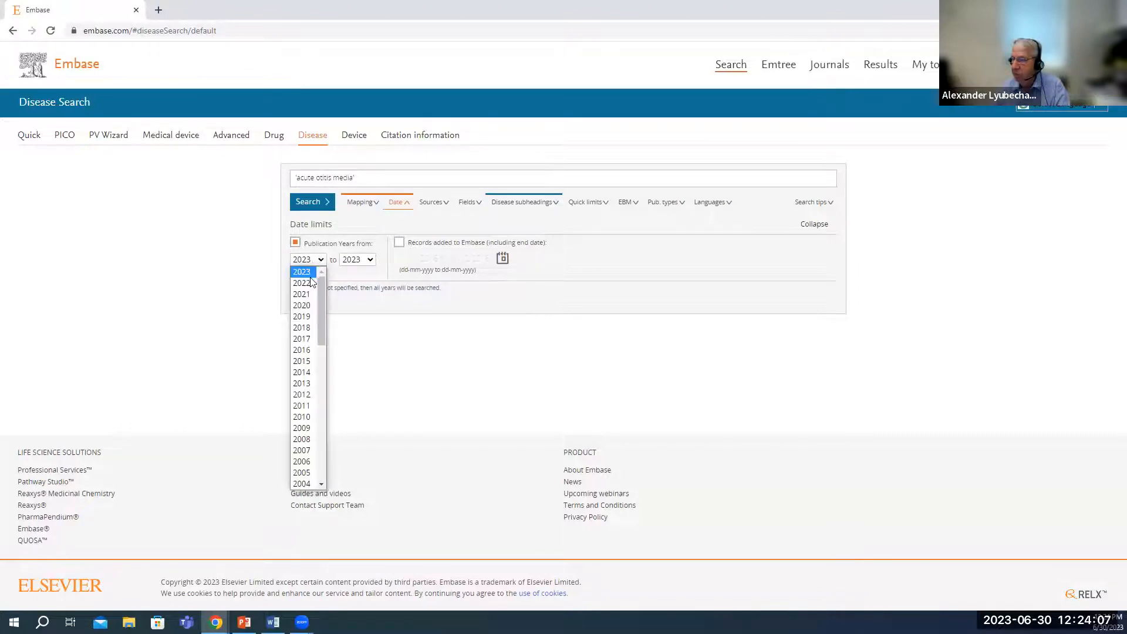
{"action": "left_click", "coordinate": [309, 281]}
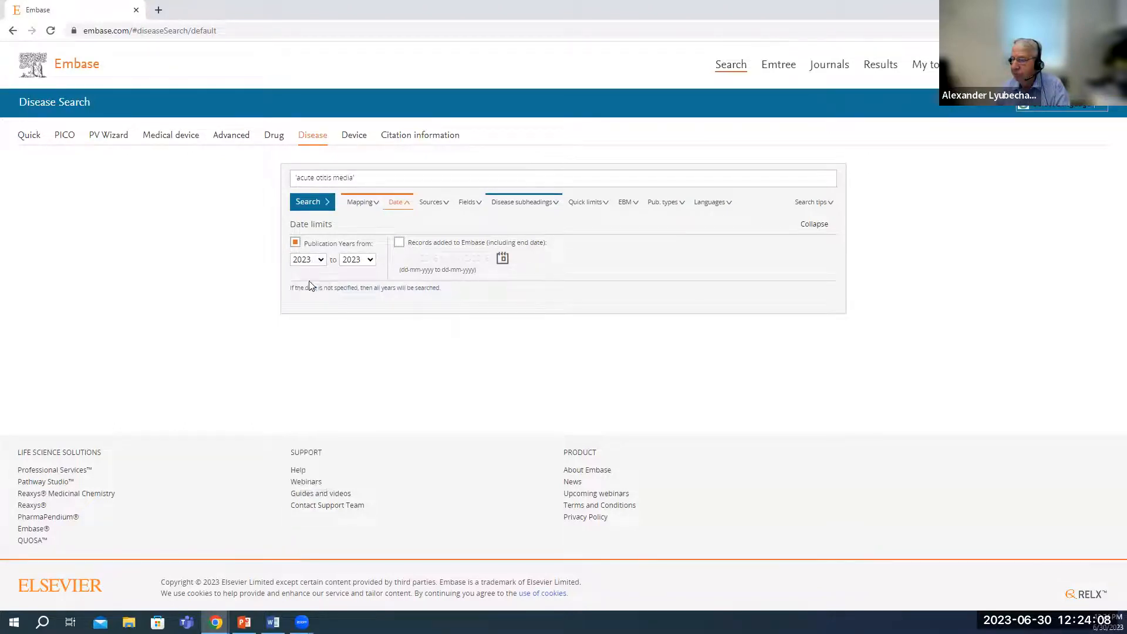
Restrict the sources of the acute otitis media search to MEDLINE.
{"action": "left_click", "coordinate": [439, 209]}
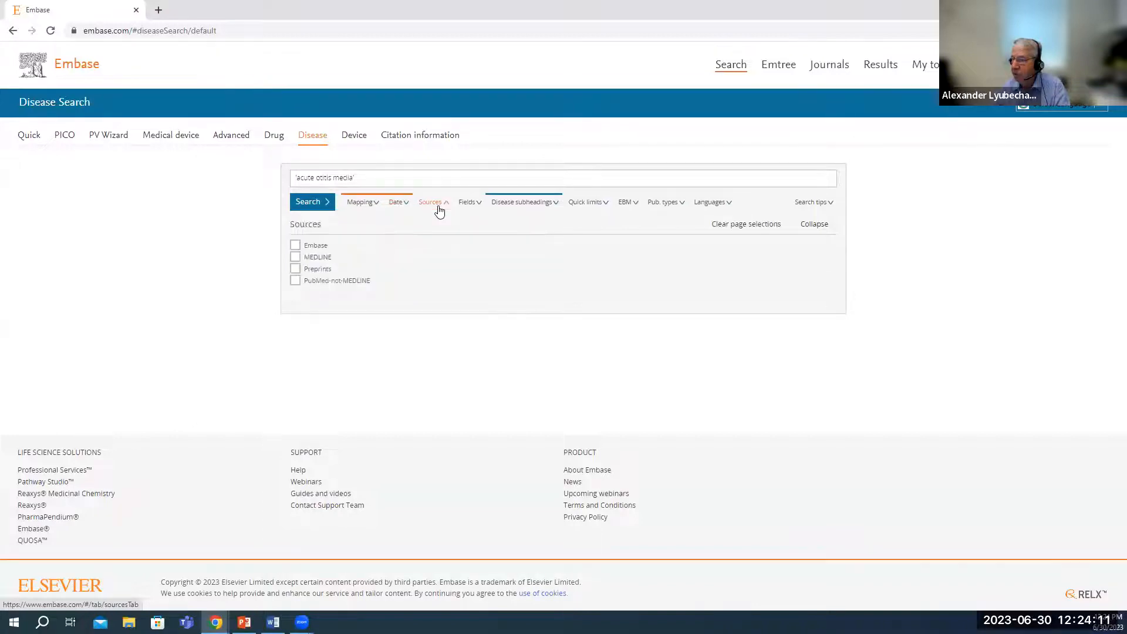
{"action": "left_click", "coordinate": [294, 246]}
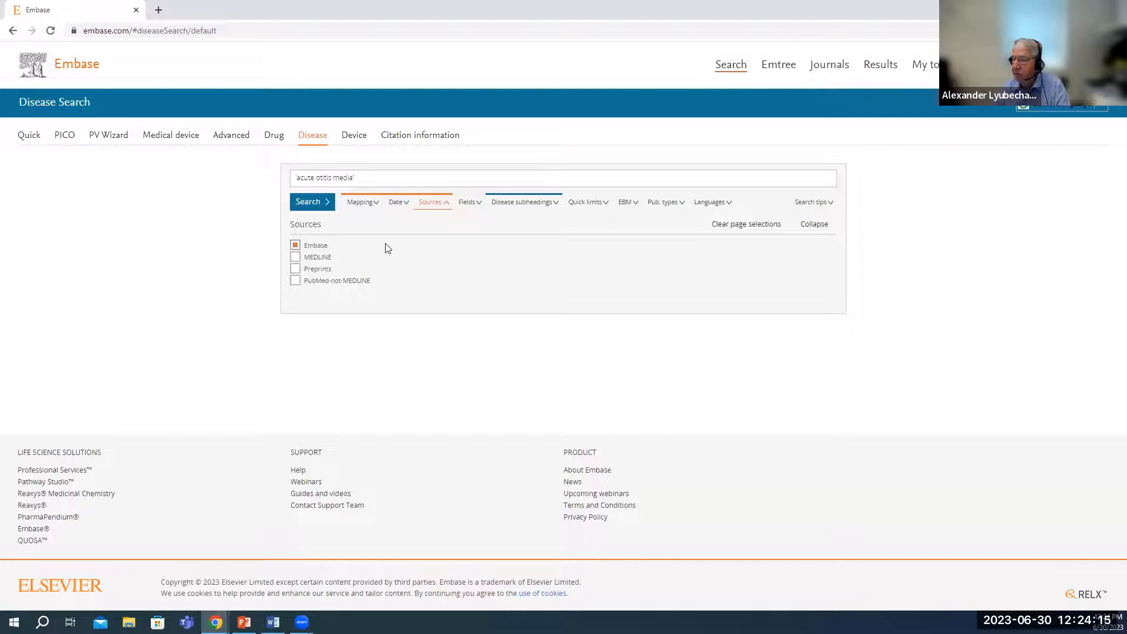
{"action": "left_click", "coordinate": [294, 257]}
{"action": "left_click", "coordinate": [294, 245]}
Check the available field labels, add the Drug therapy disease subheading, and limit the search to humans.
{"action": "left_click", "coordinate": [479, 204]}
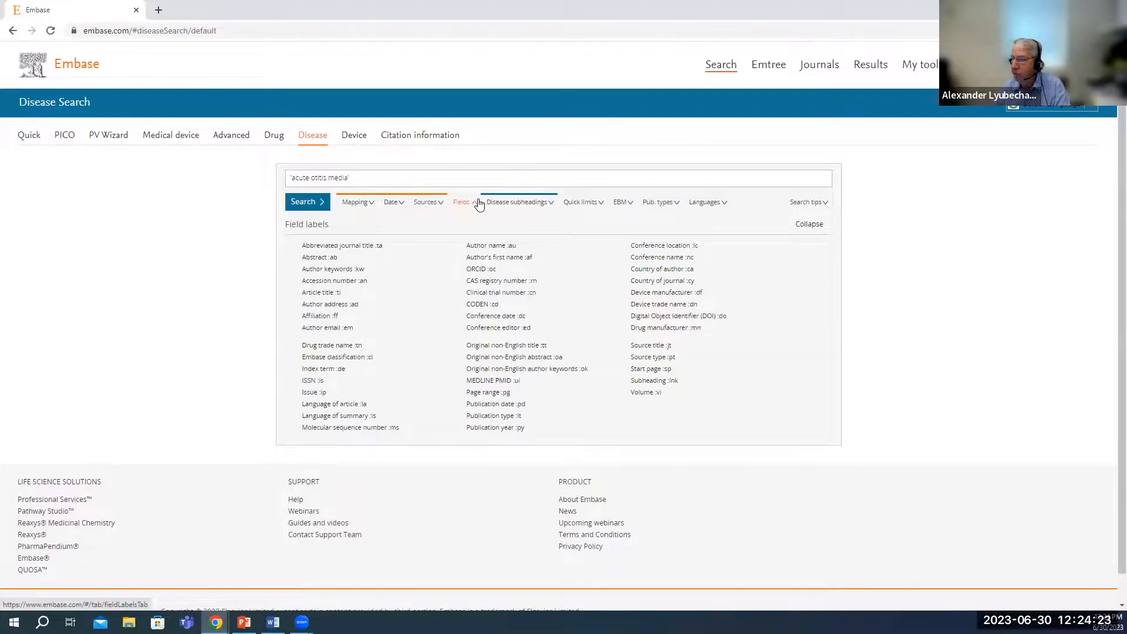
{"action": "left_click", "coordinate": [541, 206]}
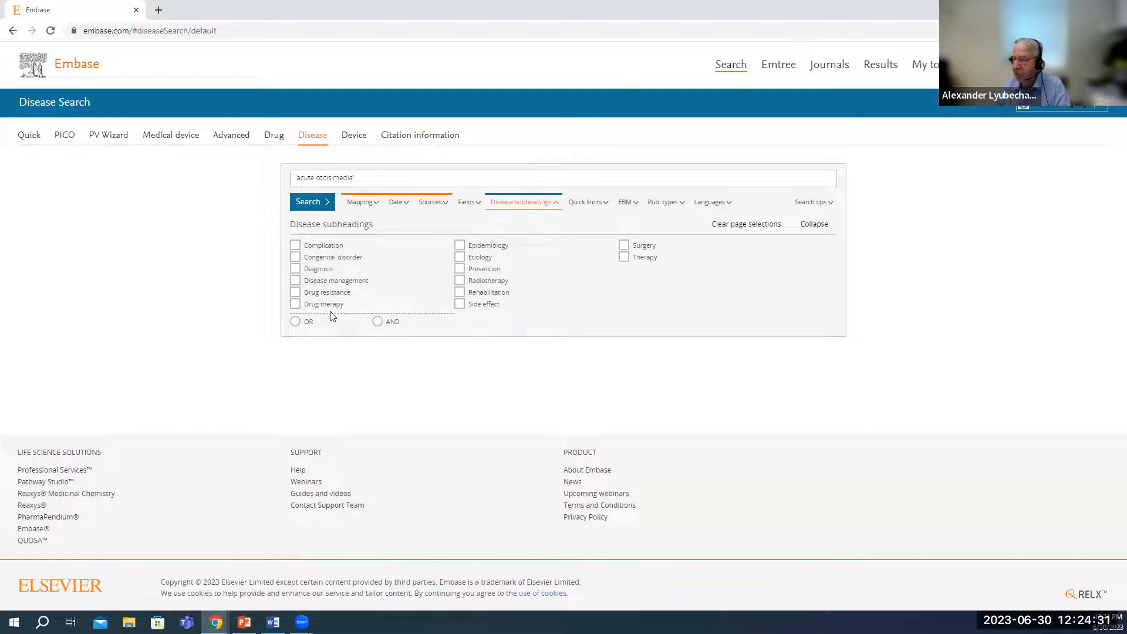
{"action": "left_click", "coordinate": [296, 306]}
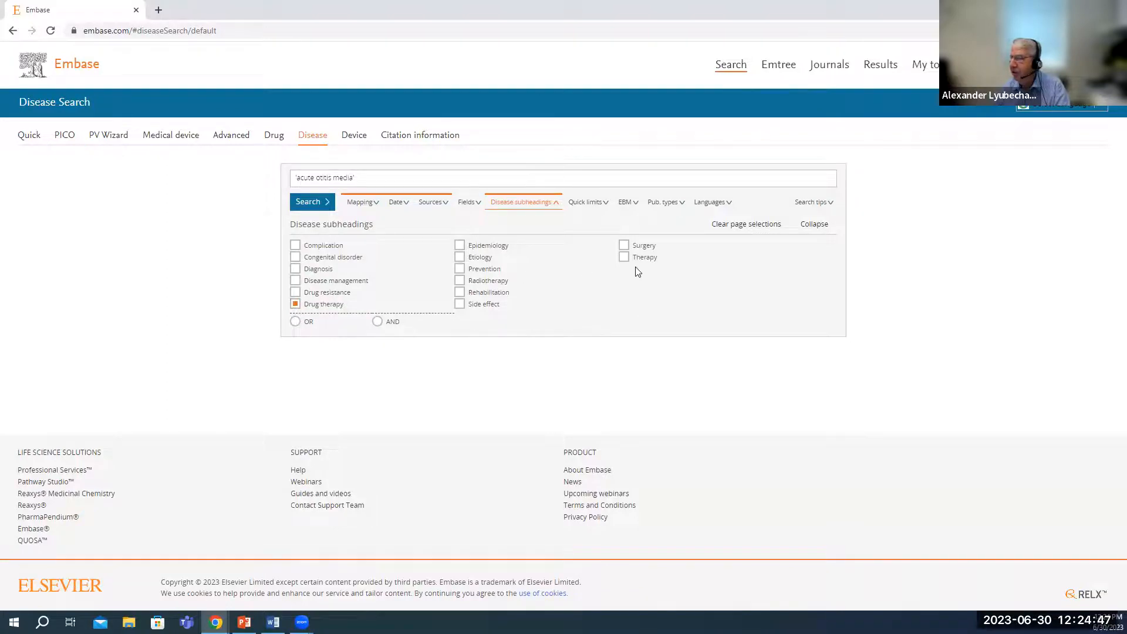
{"action": "left_click", "coordinate": [605, 208]}
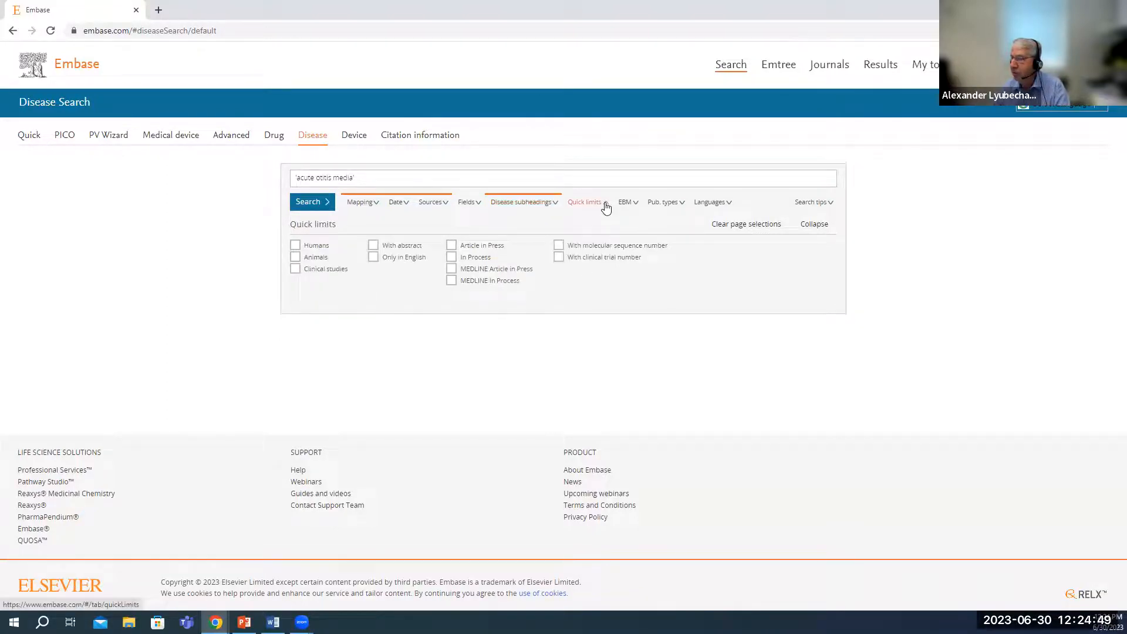
{"action": "left_click", "coordinate": [294, 246]}
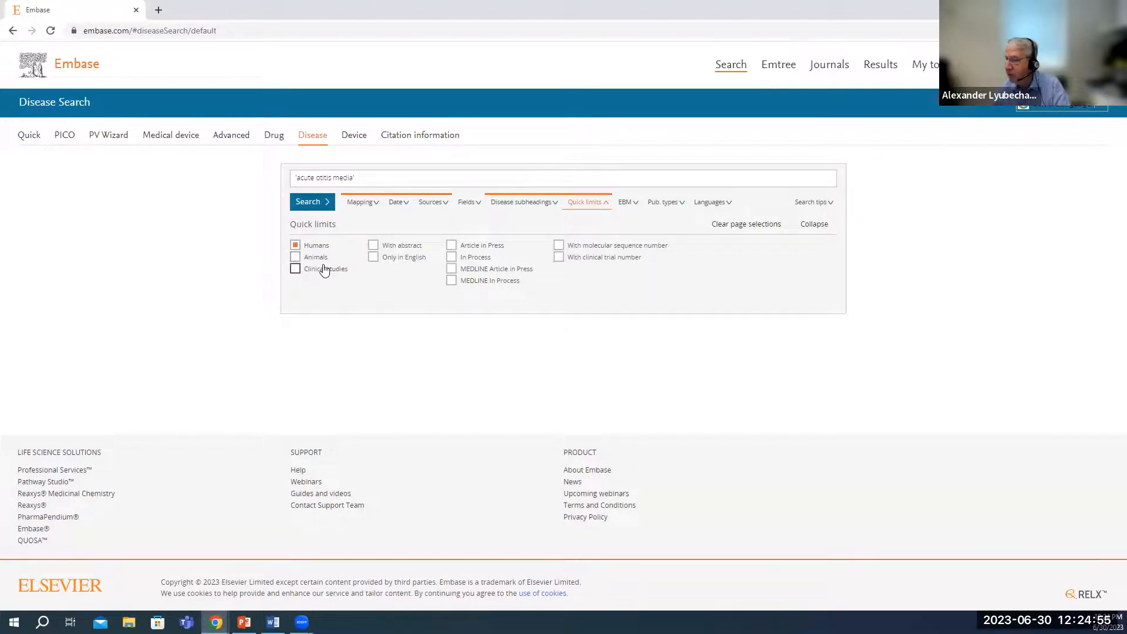
Limit the acute otitis media search to English only and to Systematic Review, Meta Analysis and Randomized Controlled Trial evidence.
{"action": "left_click", "coordinate": [373, 257]}
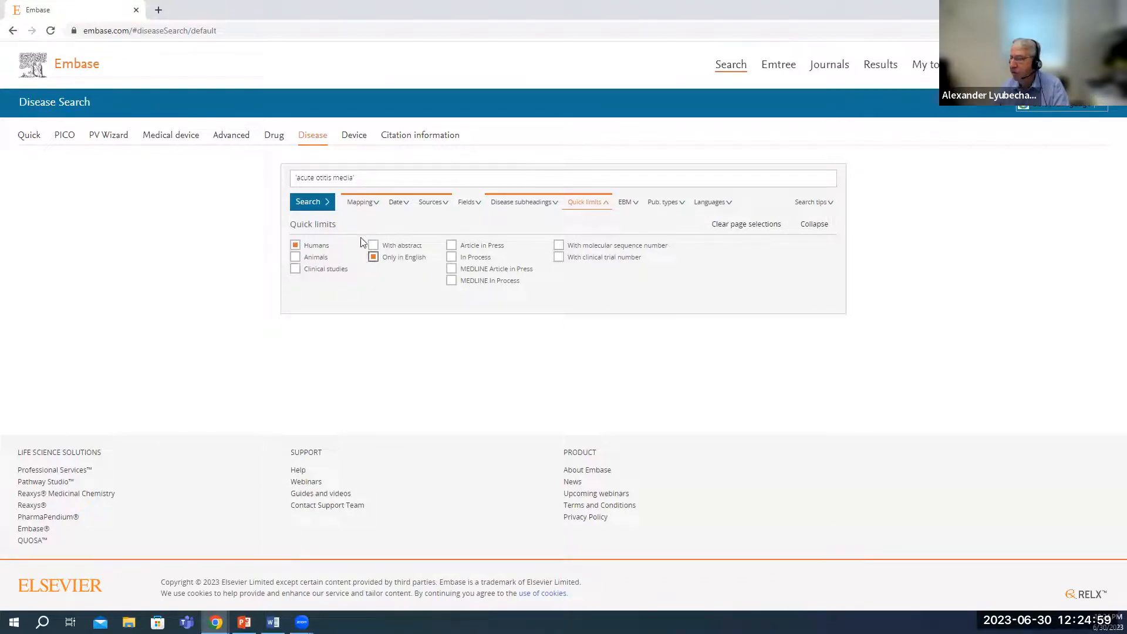
{"action": "left_click", "coordinate": [633, 204]}
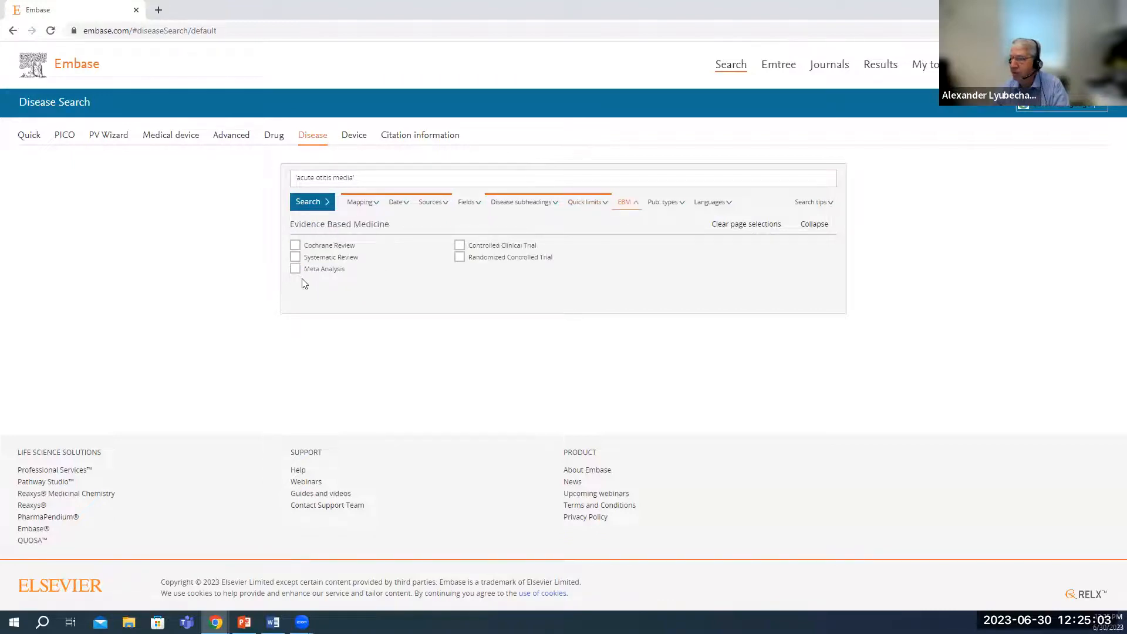
{"action": "left_click", "coordinate": [296, 260]}
{"action": "left_click", "coordinate": [459, 258]}
{"action": "left_click", "coordinate": [296, 270]}
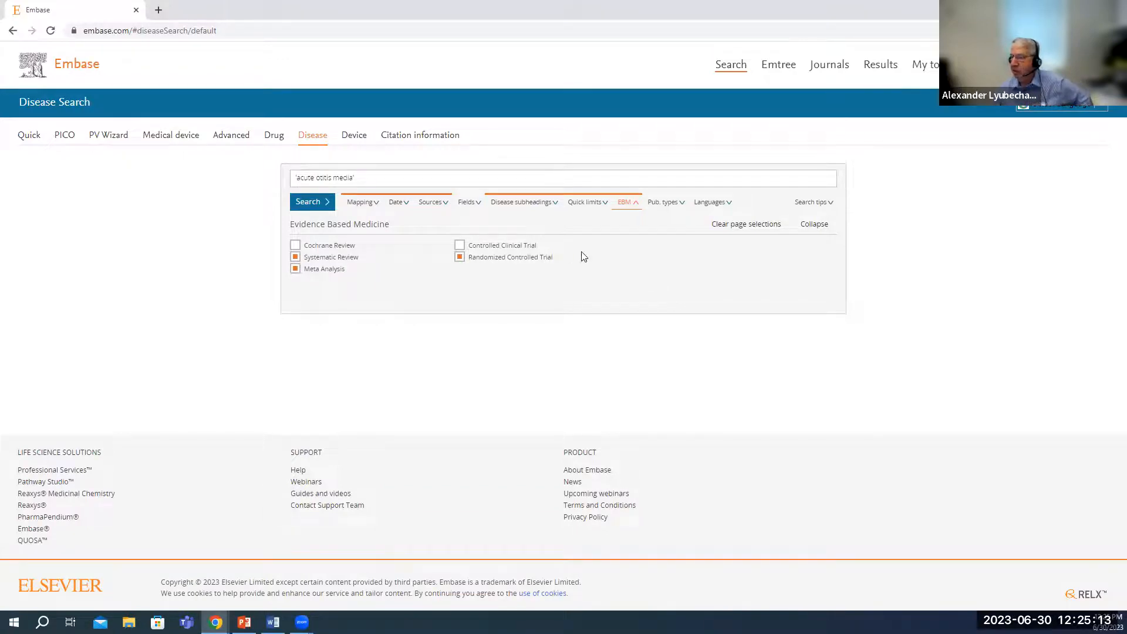
Set the starting publication year of the acute otitis media search to 2016.
{"action": "left_click", "coordinate": [396, 211]}
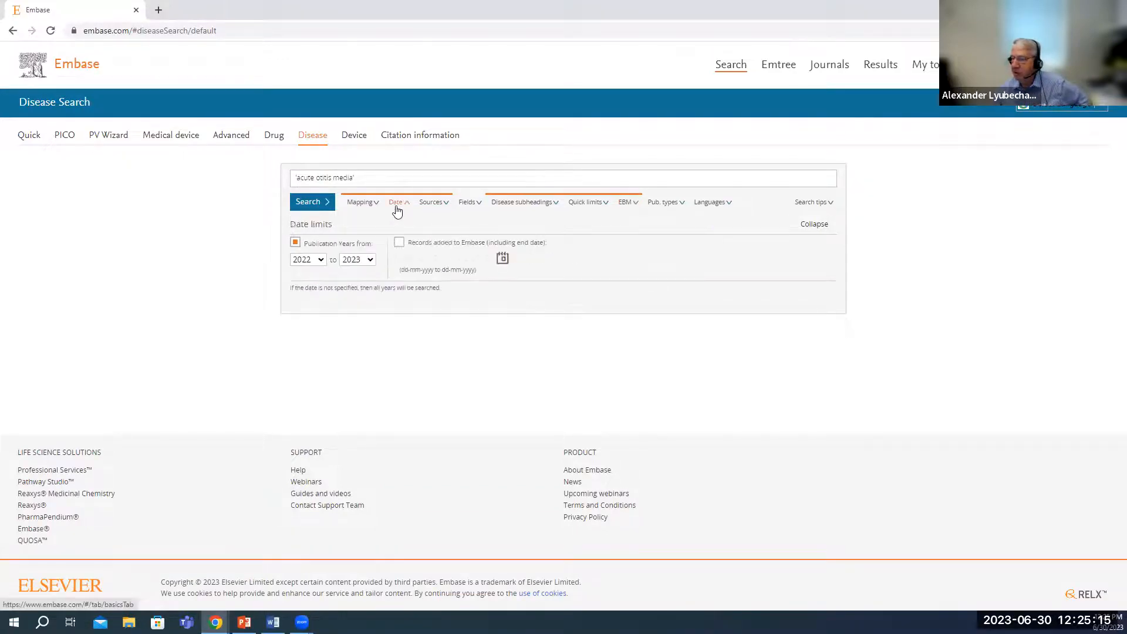
{"action": "left_click", "coordinate": [320, 260]}
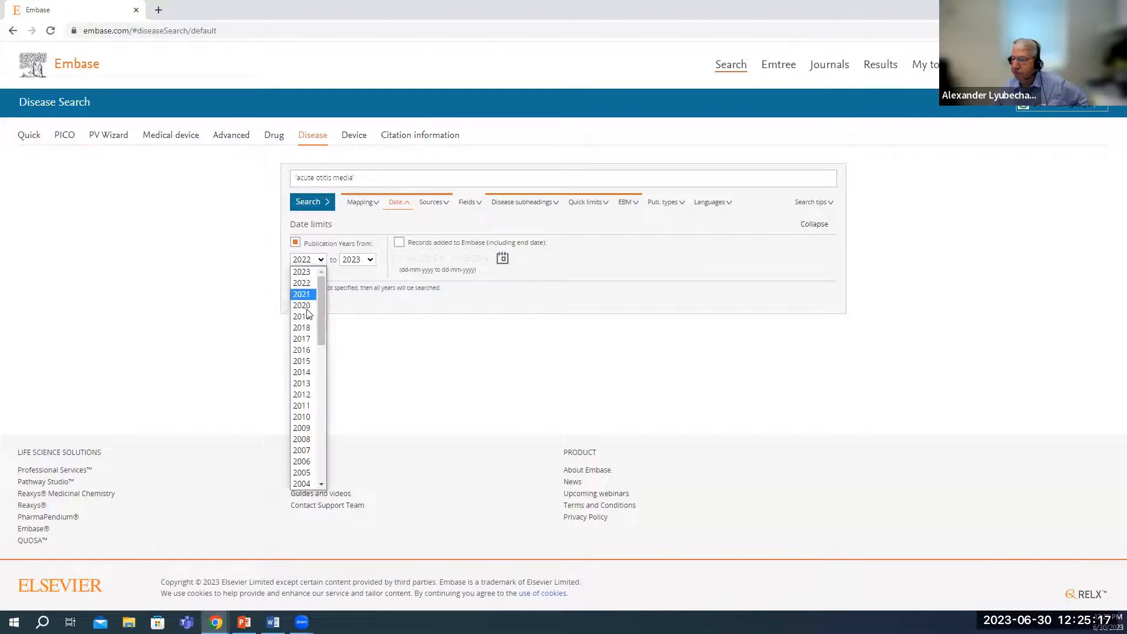
{"action": "left_click", "coordinate": [305, 352]}
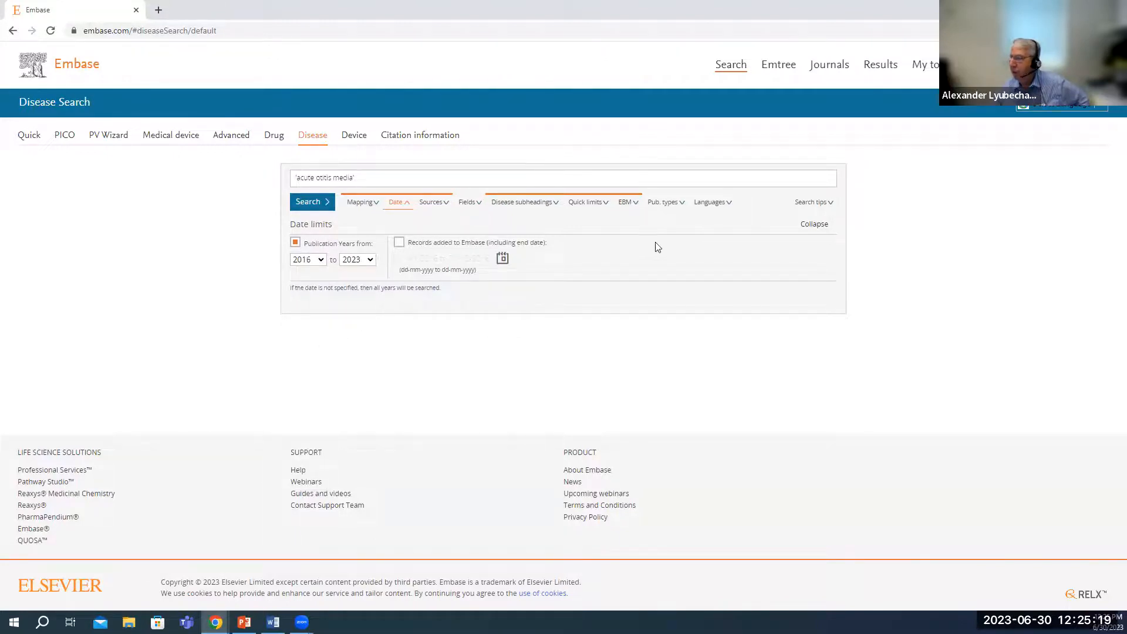
Check the available publication types and run the limited acute otitis media search.
{"action": "left_click", "coordinate": [663, 210]}
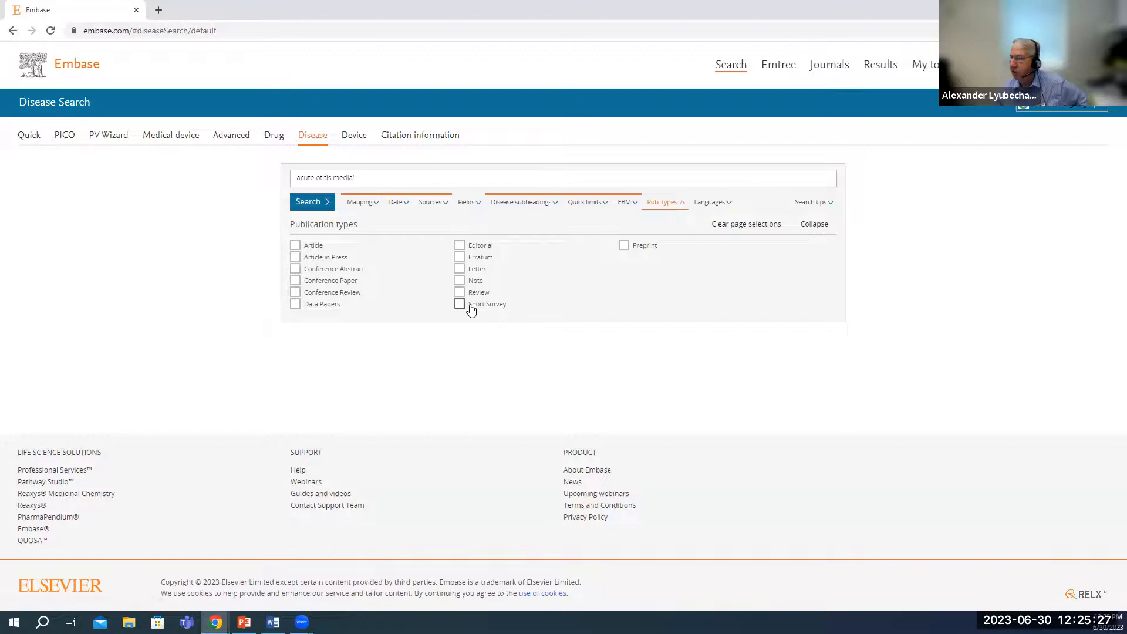
{"action": "left_click", "coordinate": [311, 203]}
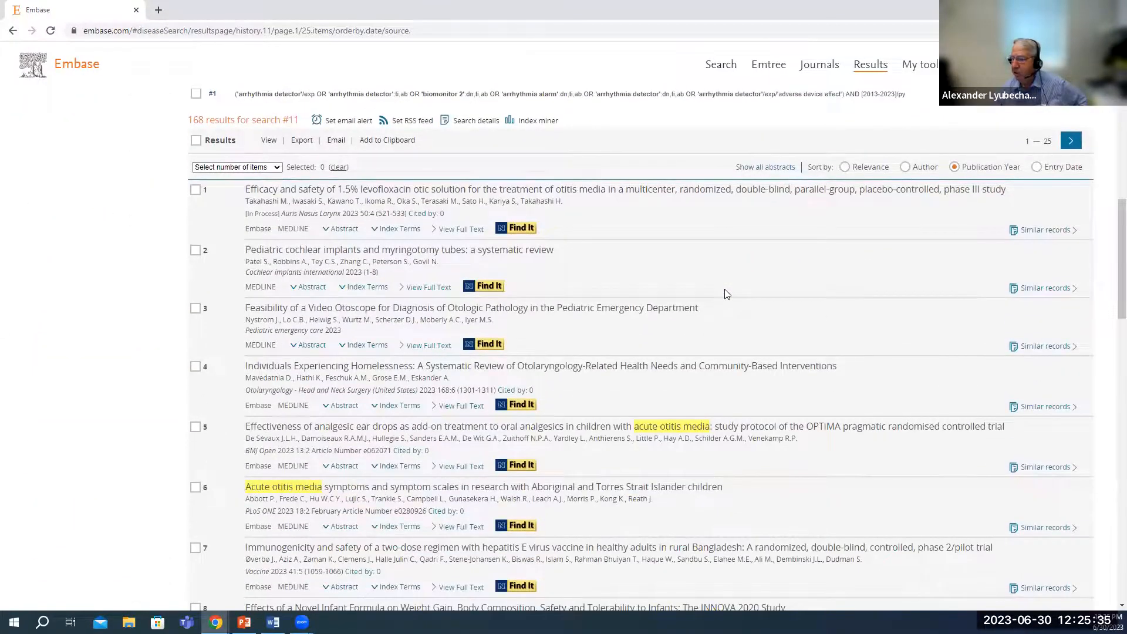
{"action": "scroll", "coordinate": [726, 294], "scroll_direction": "down", "scroll_amount": 2}
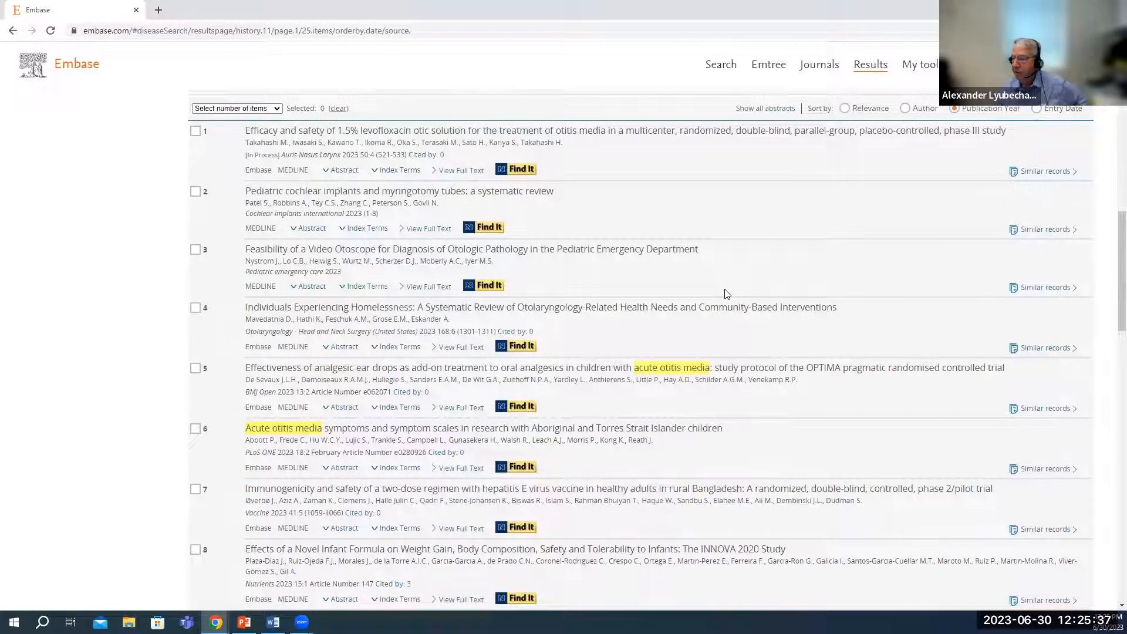
{"action": "scroll", "coordinate": [726, 294], "scroll_direction": "up", "scroll_amount": 1}
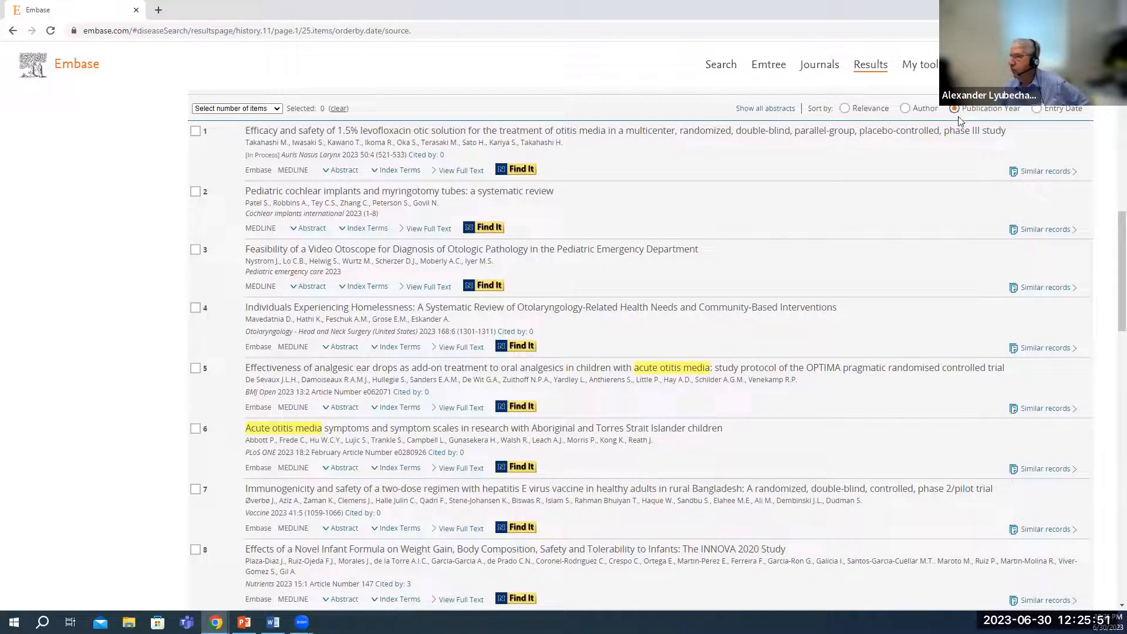
Sort the acute otitis media results by relevance and look over the top records.
{"action": "left_click", "coordinate": [843, 110]}
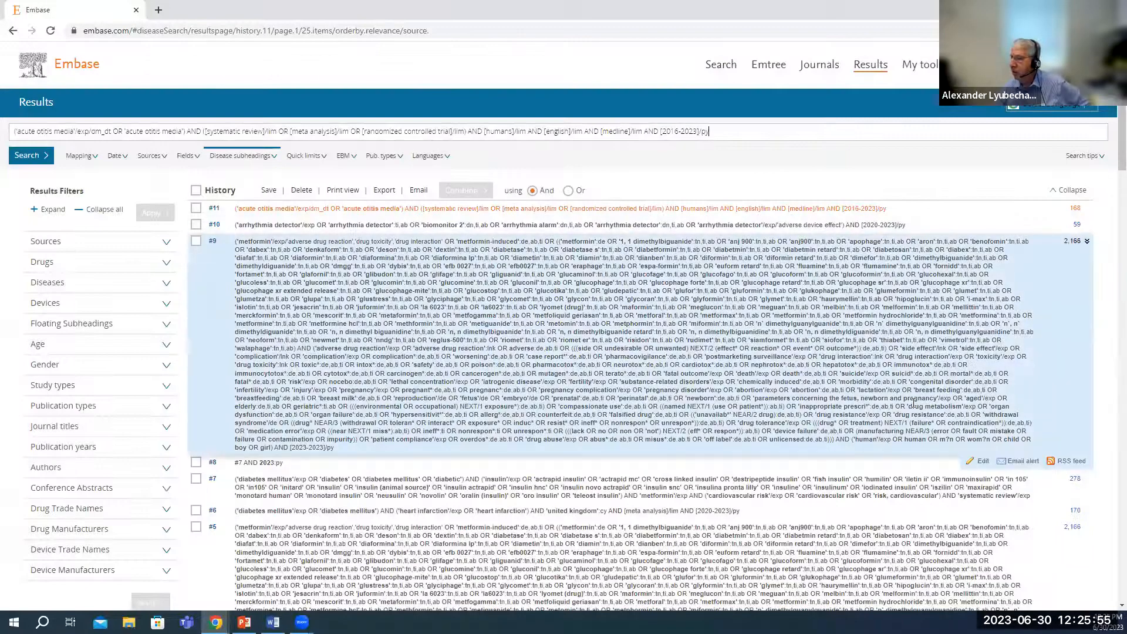
{"action": "scroll", "coordinate": [914, 402], "scroll_direction": "down", "scroll_amount": 15}
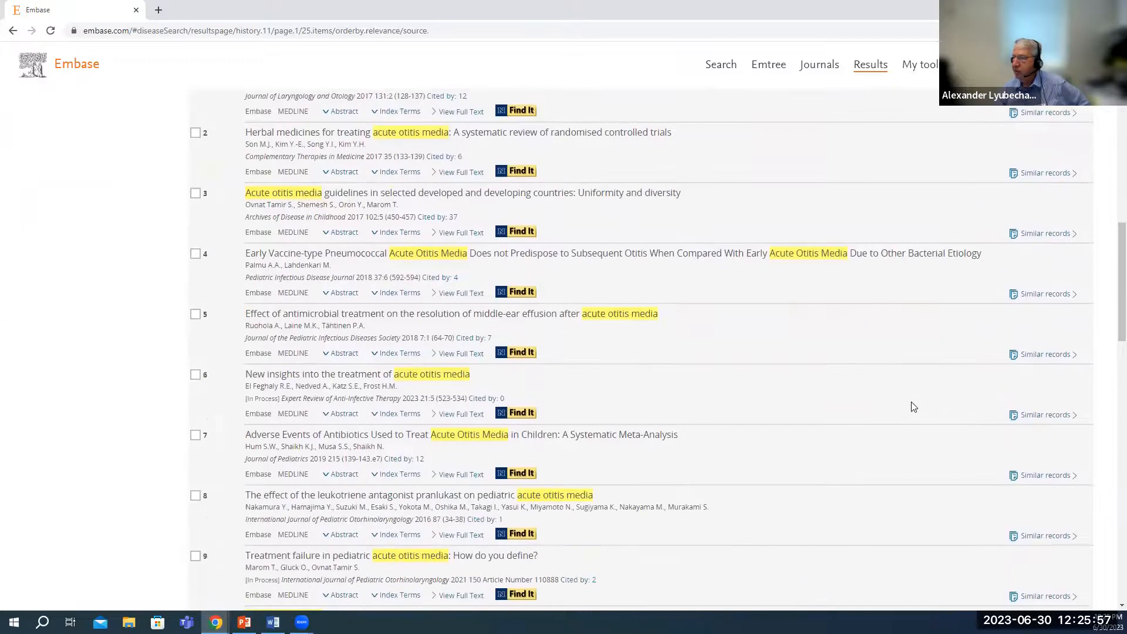
{"action": "scroll", "coordinate": [914, 406], "scroll_direction": "up", "scroll_amount": 1}
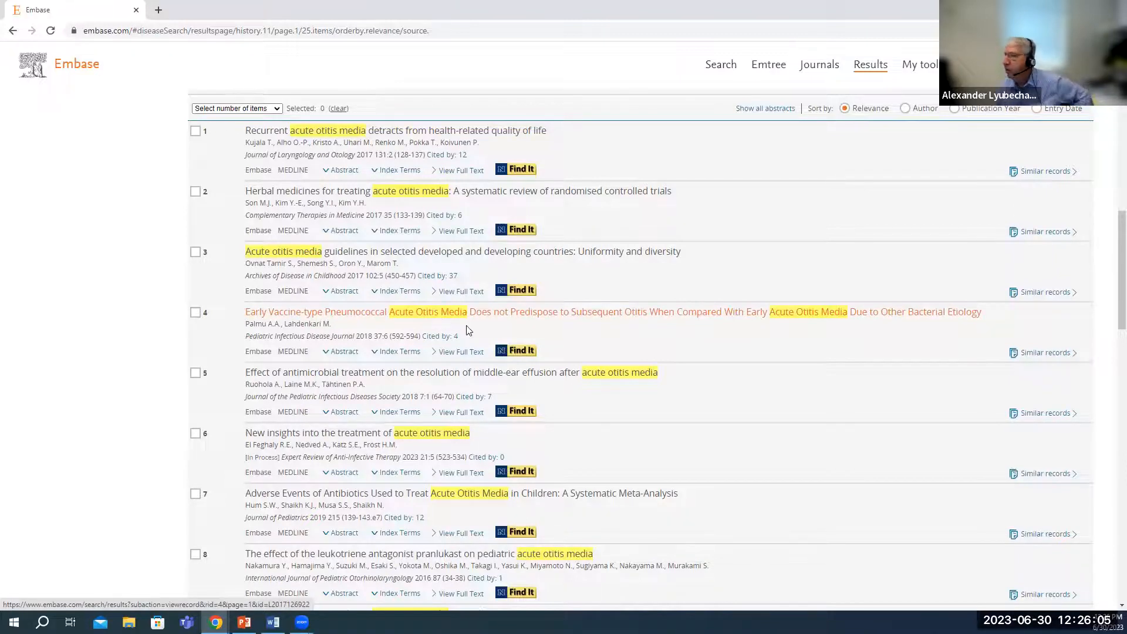
{"action": "scroll", "coordinate": [493, 349], "scroll_direction": "up", "scroll_amount": 3}
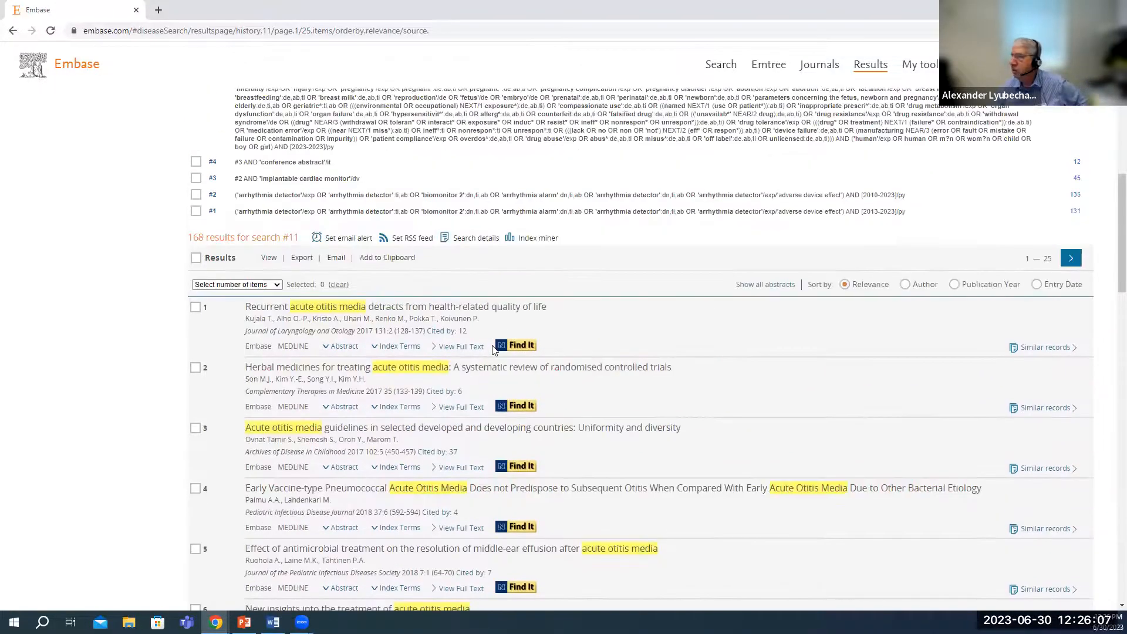
Look through the results filters for the acute otitis media search, checking the Conference Abstracts filter and collapsing it again.
{"action": "scroll", "coordinate": [494, 349], "scroll_direction": "up", "scroll_amount": 3}
{"action": "scroll", "coordinate": [493, 351], "scroll_direction": "up", "scroll_amount": 7}
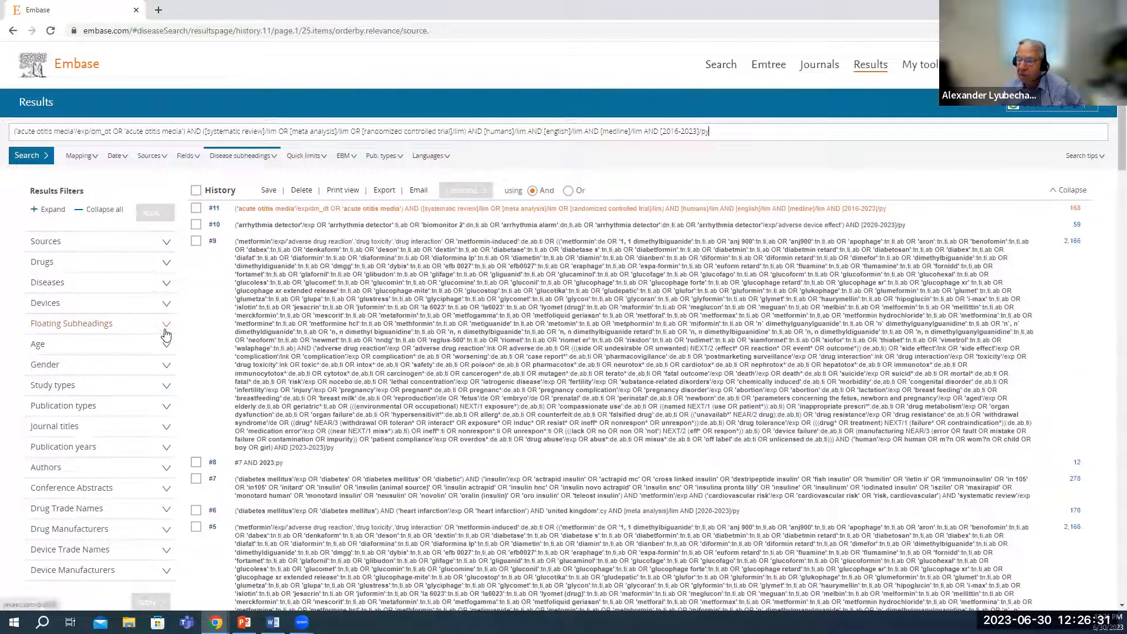
{"action": "scroll", "coordinate": [166, 333], "scroll_direction": "down", "scroll_amount": 1}
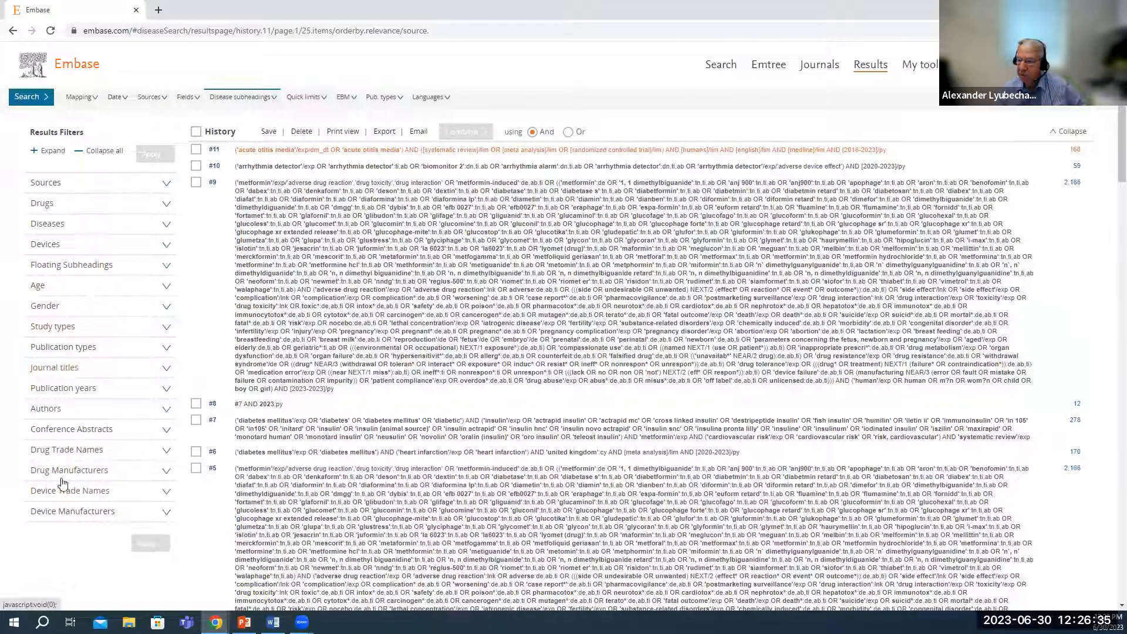
{"action": "left_click", "coordinate": [121, 433]}
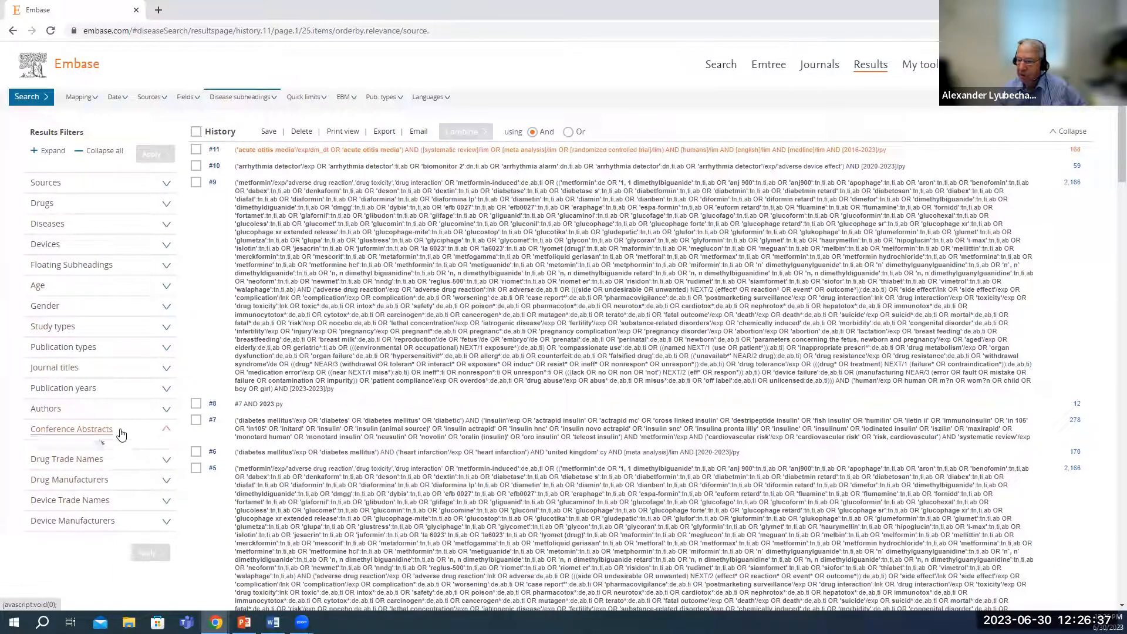
{"action": "left_click", "coordinate": [121, 433]}
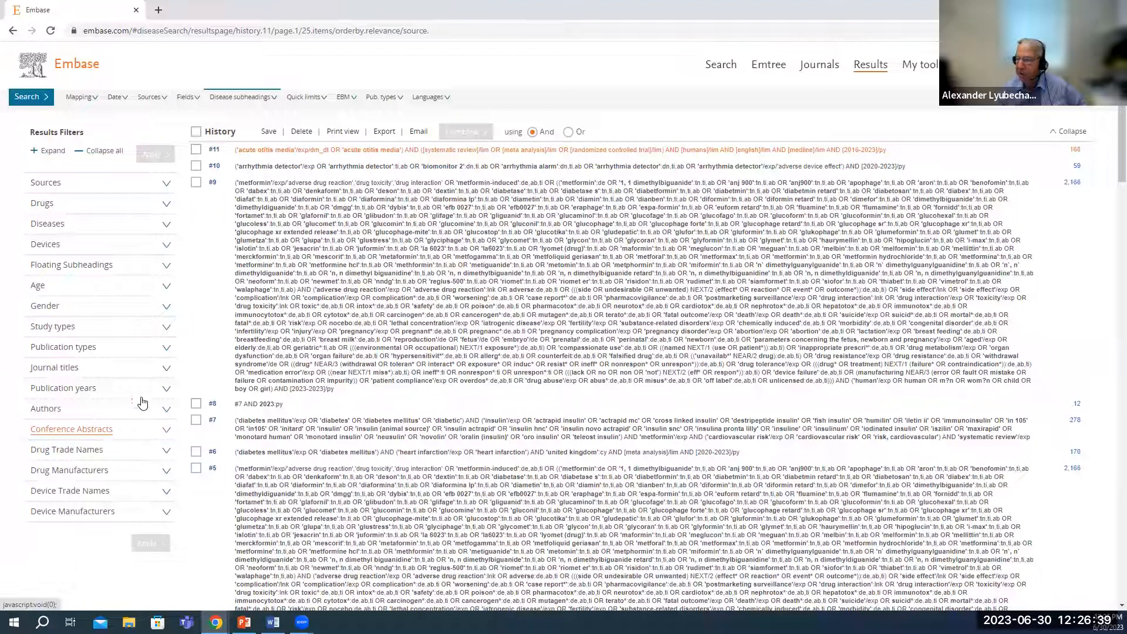
Reopen metformin search #9 and filter it to conference abstracts from the American Association for Cancer Research Annual Meeting, ACCR 2023.
{"action": "left_click", "coordinate": [314, 303]}
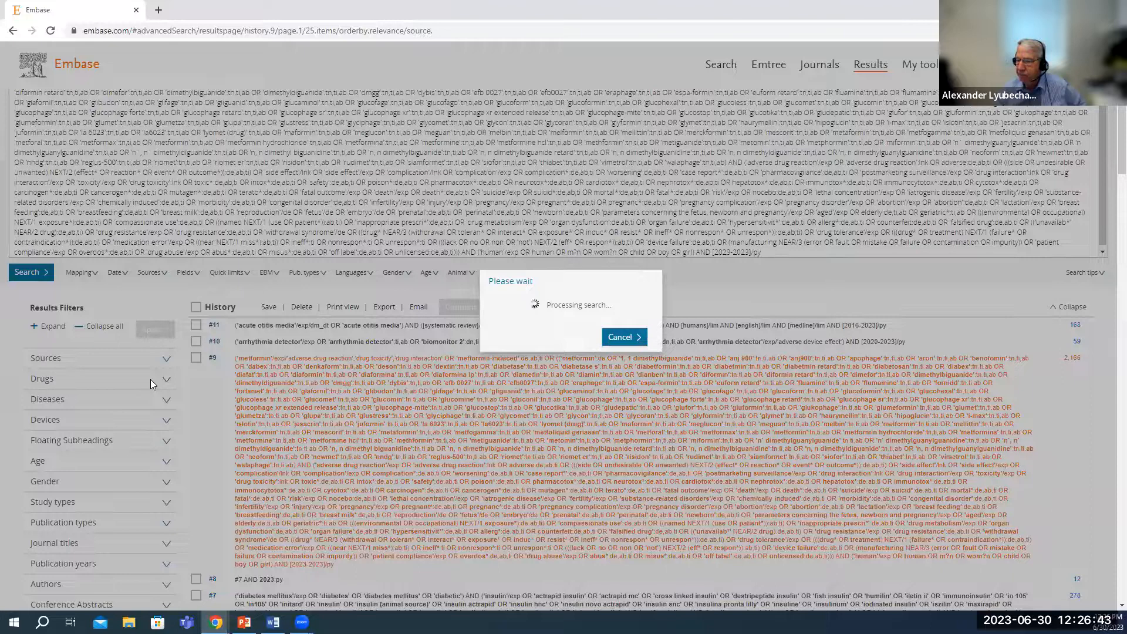
{"action": "scroll", "coordinate": [151, 376], "scroll_direction": "down", "scroll_amount": 4}
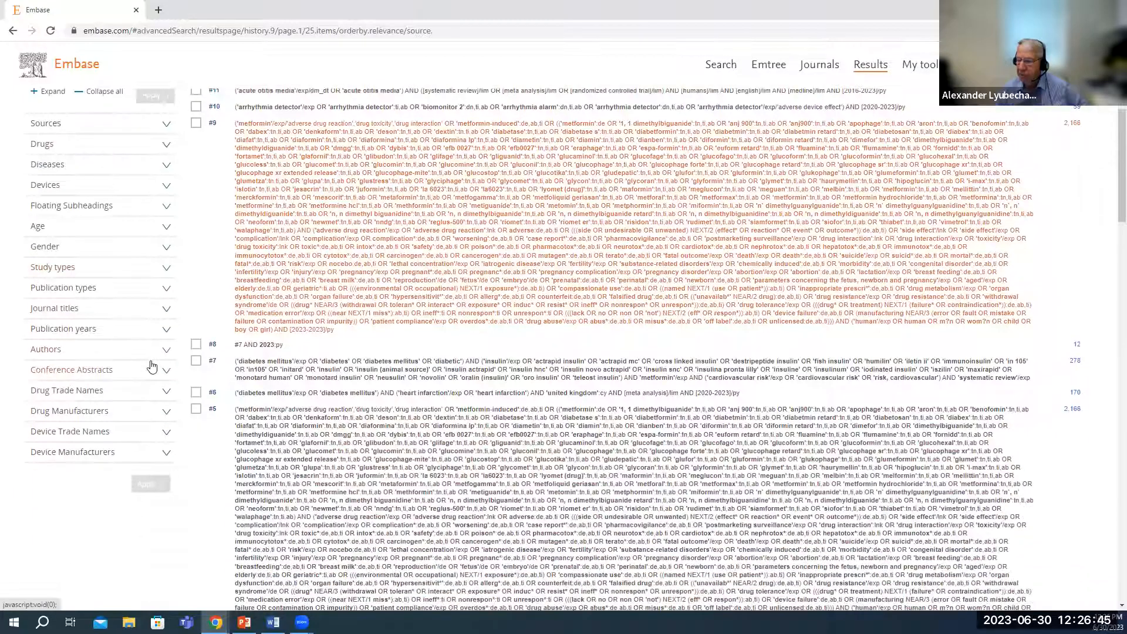
{"action": "left_click", "coordinate": [118, 378]}
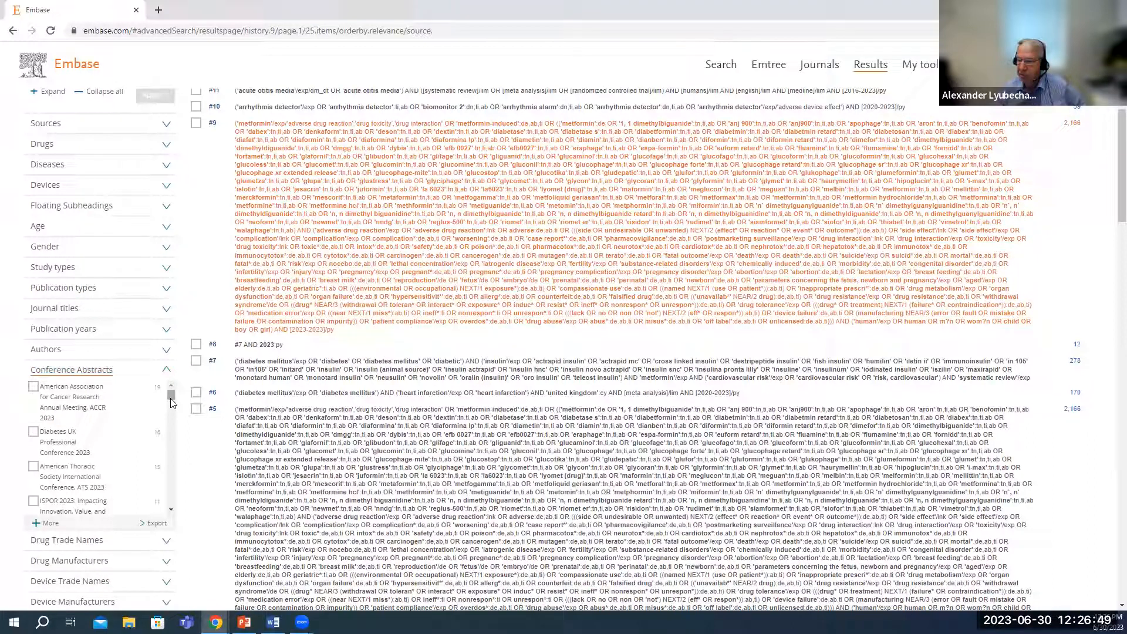
{"action": "left_click", "coordinate": [34, 387]}
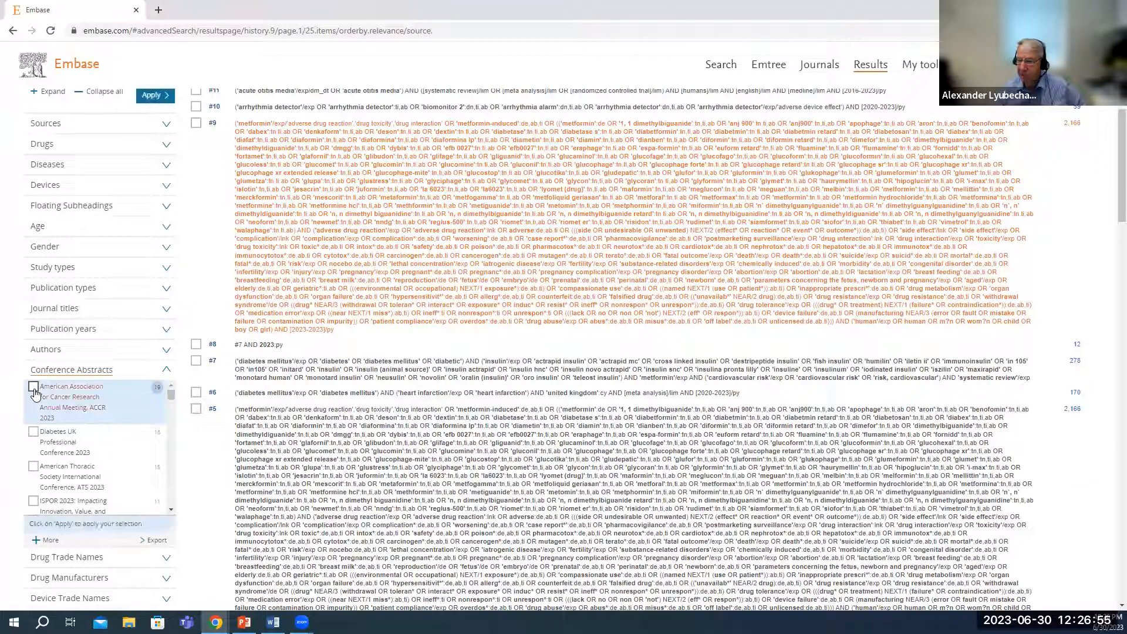
{"action": "left_click", "coordinate": [151, 96]}
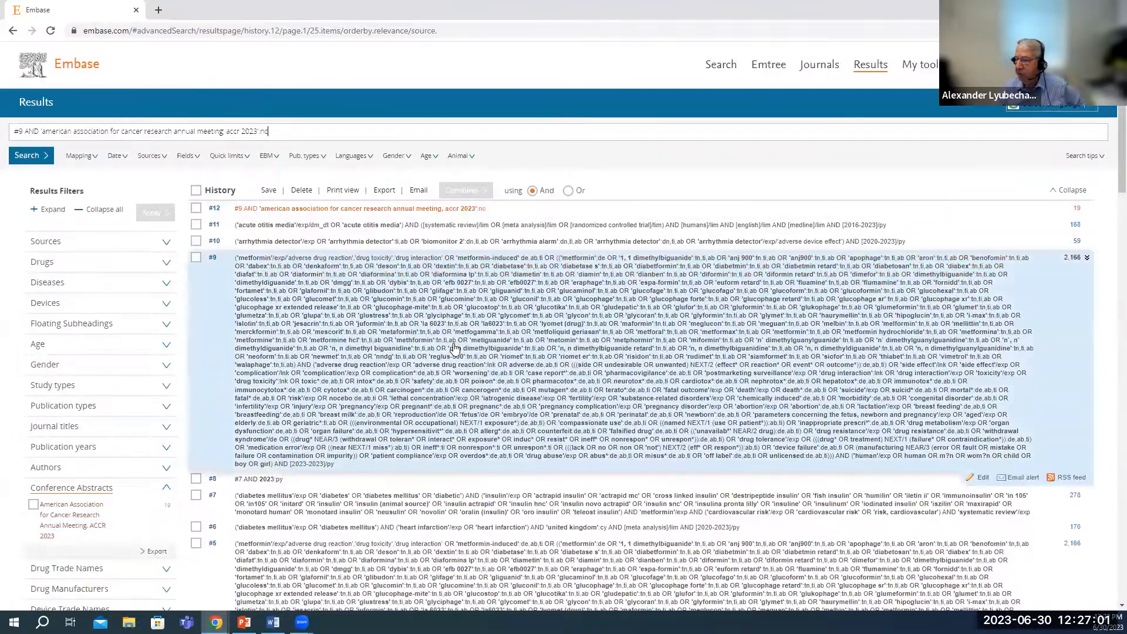
Go to the filtered metformin conference records and expand the abstracts of the first three for reading.
{"action": "scroll", "coordinate": [445, 349], "scroll_direction": "down", "scroll_amount": 15}
{"action": "scroll", "coordinate": [445, 350], "scroll_direction": "down", "scroll_amount": 2}
{"action": "scroll", "coordinate": [444, 350], "scroll_direction": "up", "scroll_amount": 2}
{"action": "scroll", "coordinate": [445, 355], "scroll_direction": "down", "scroll_amount": 1}
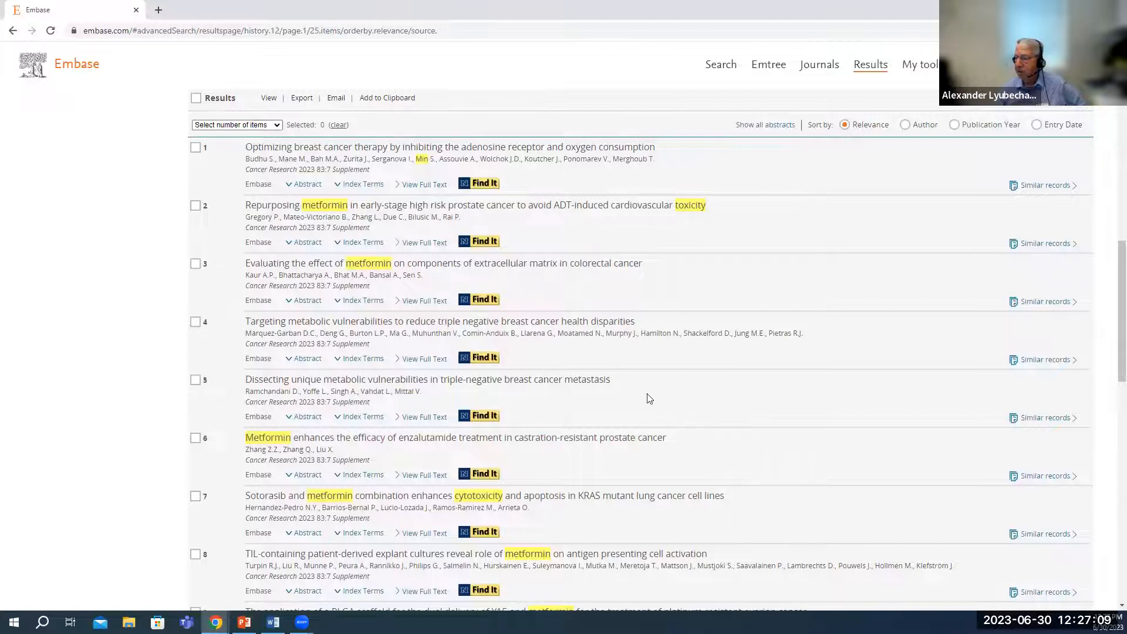
{"action": "left_click", "coordinate": [309, 301]}
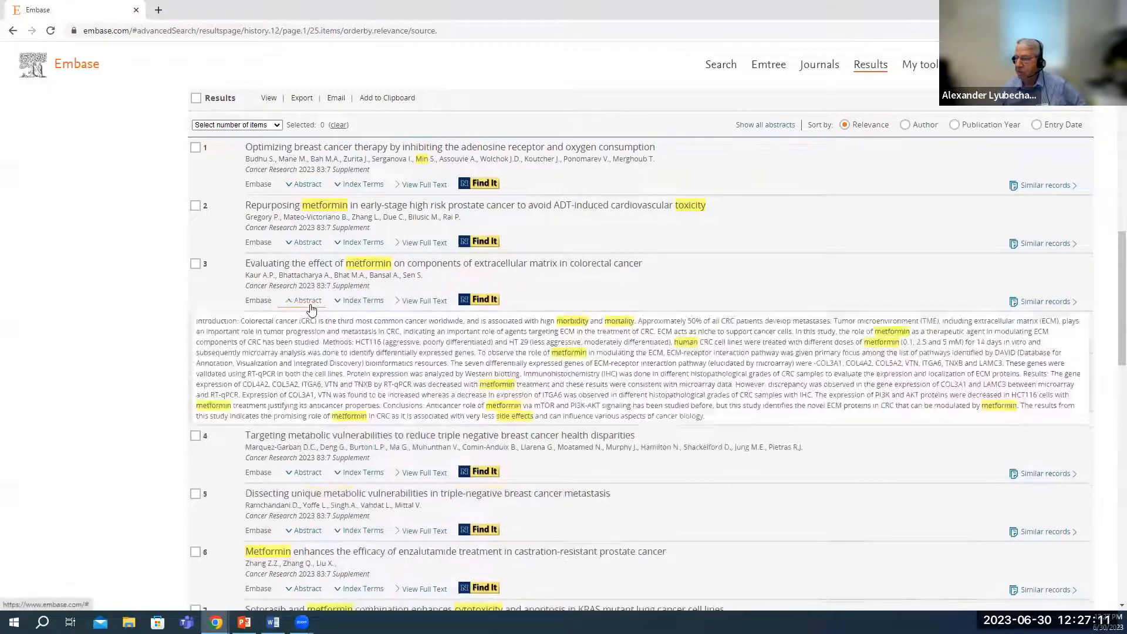
{"action": "left_click", "coordinate": [306, 242]}
{"action": "left_click", "coordinate": [303, 185]}
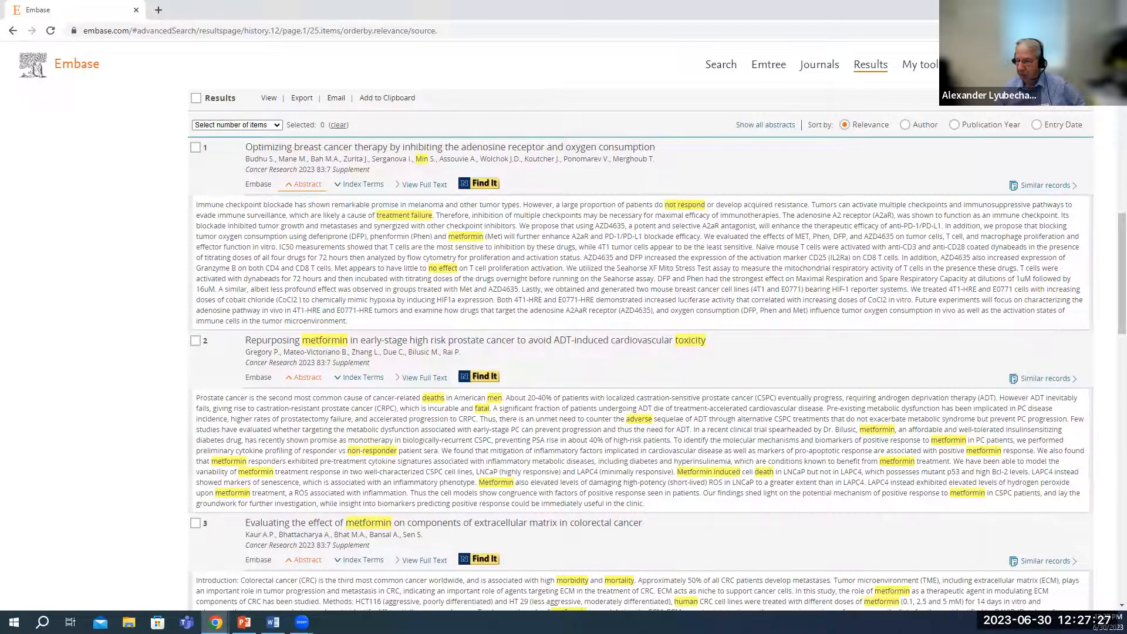
Switch to PowerPoint, start the slide show from the beginning and advance to the "Feedback and What's Next" slide.
{"action": "left_click", "coordinate": [244, 623]}
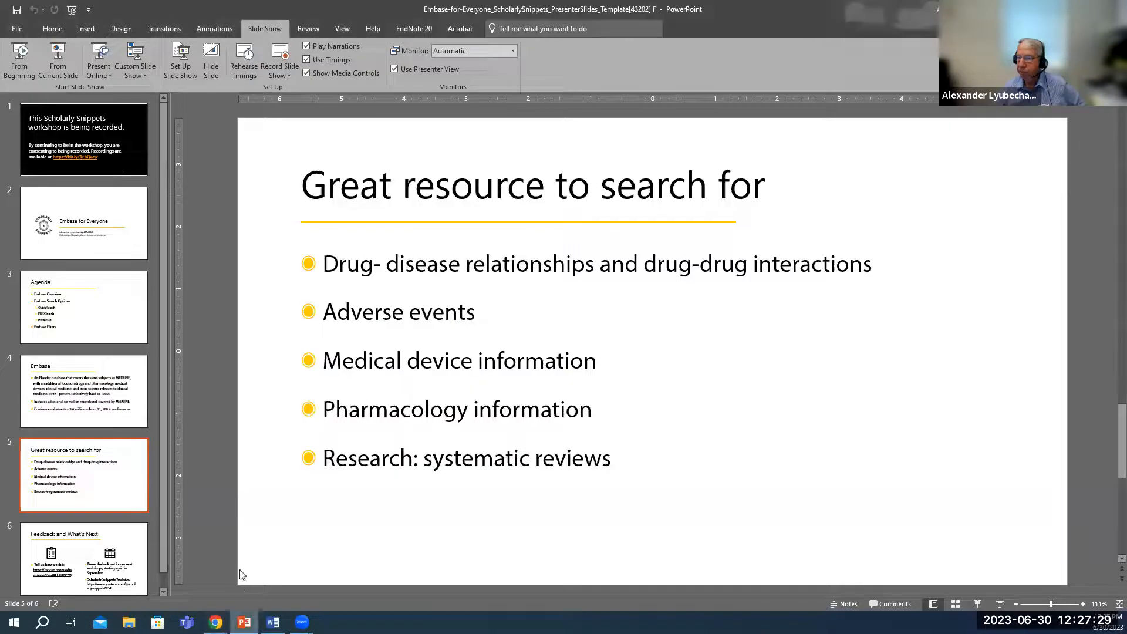
{"action": "left_click", "coordinate": [103, 543]}
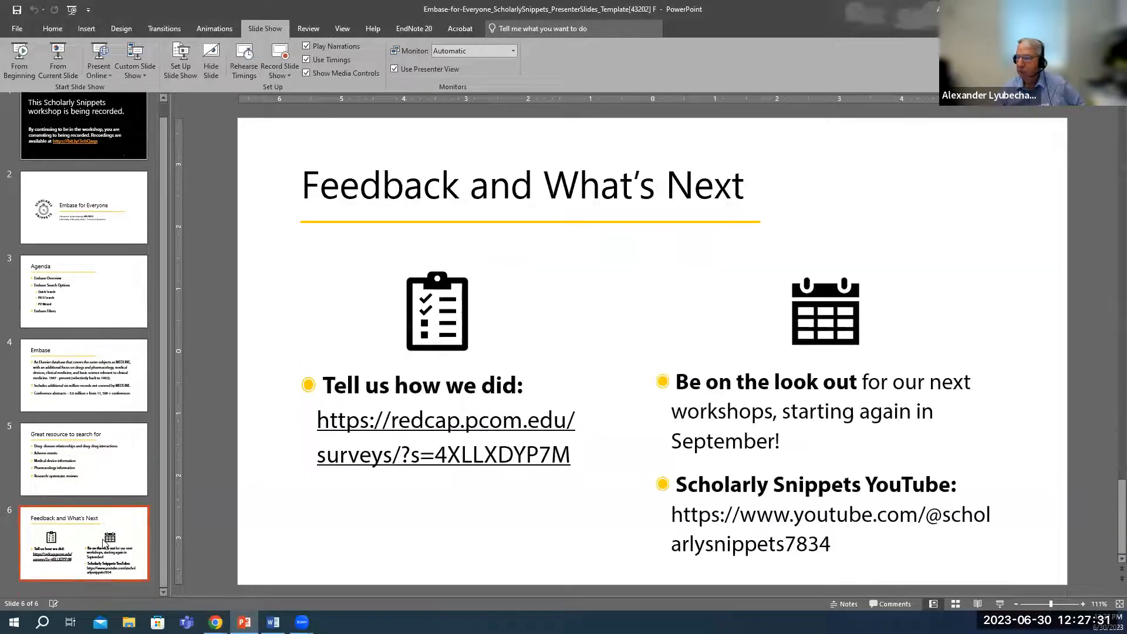
{"action": "left_click", "coordinate": [22, 56]}
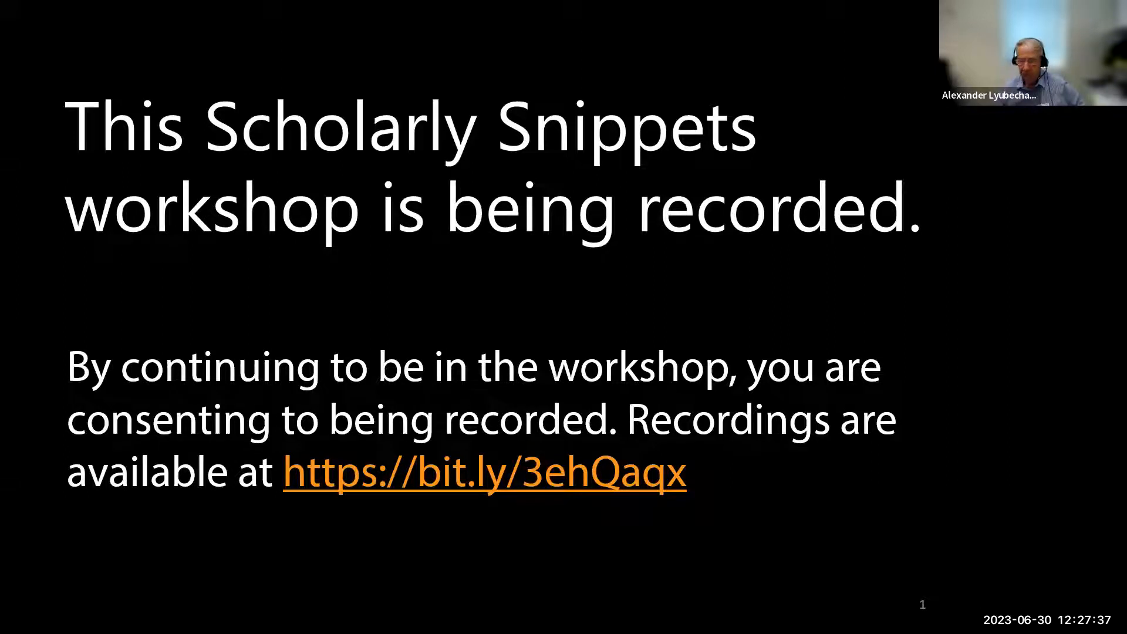
{"action": "key", "text": "Right"}
{"action": "key", "text": "Right"}
{"action": "key", "text": "Right"}
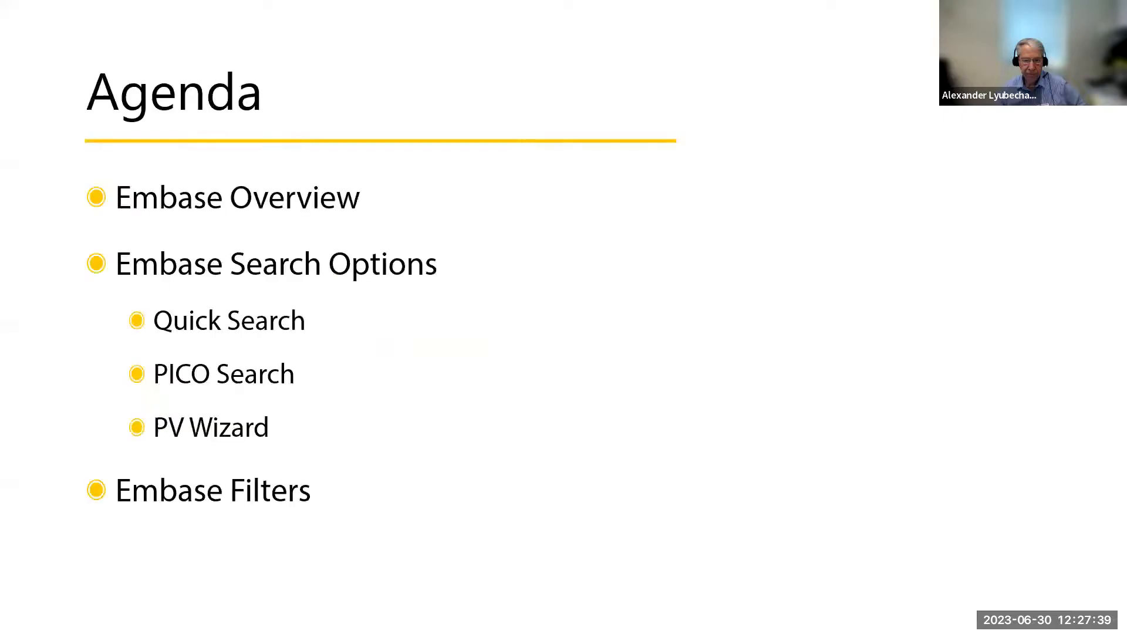
{"action": "key", "text": "Right"}
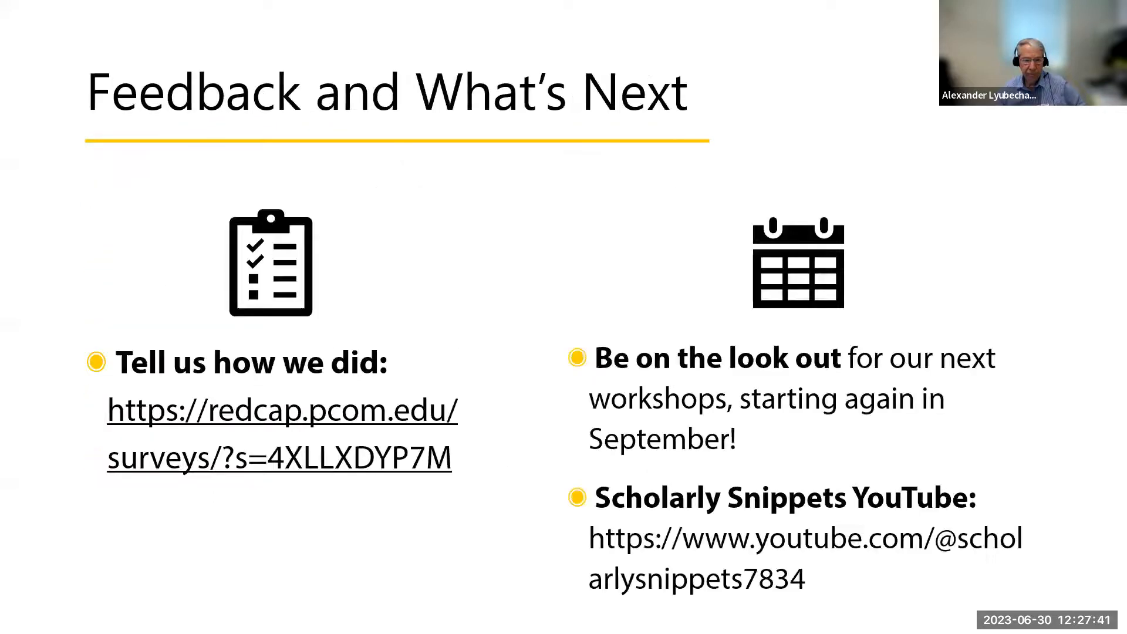